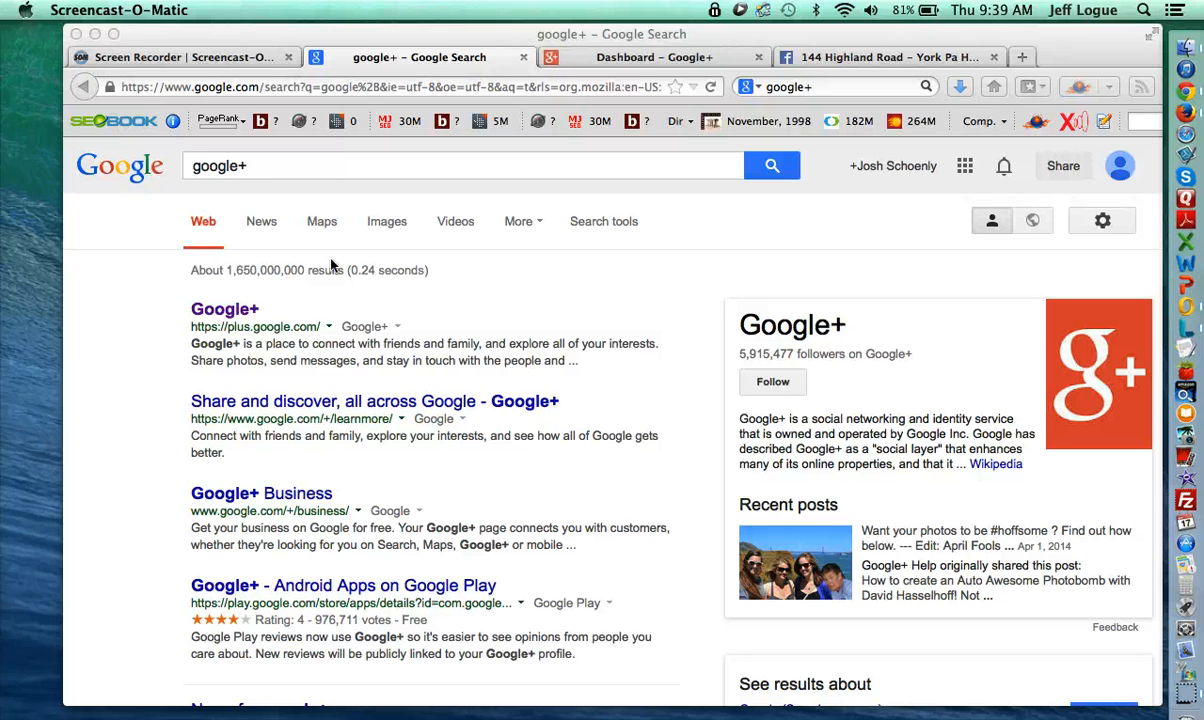
click(305, 162)
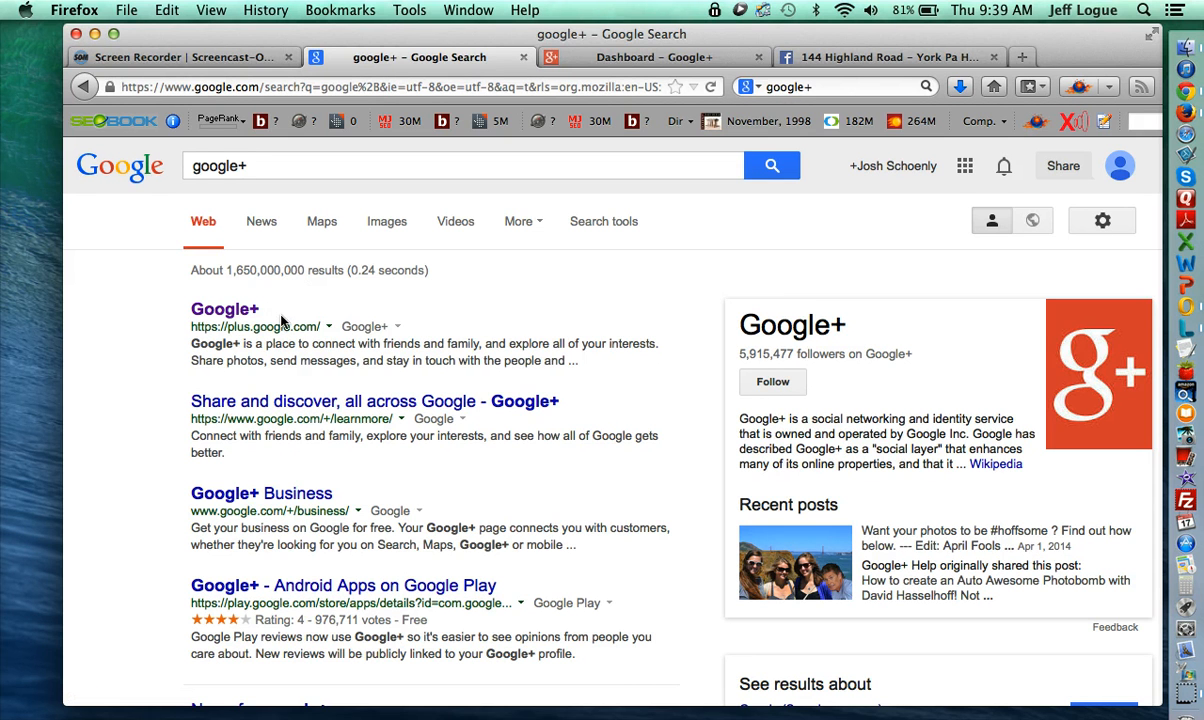
click(907, 166)
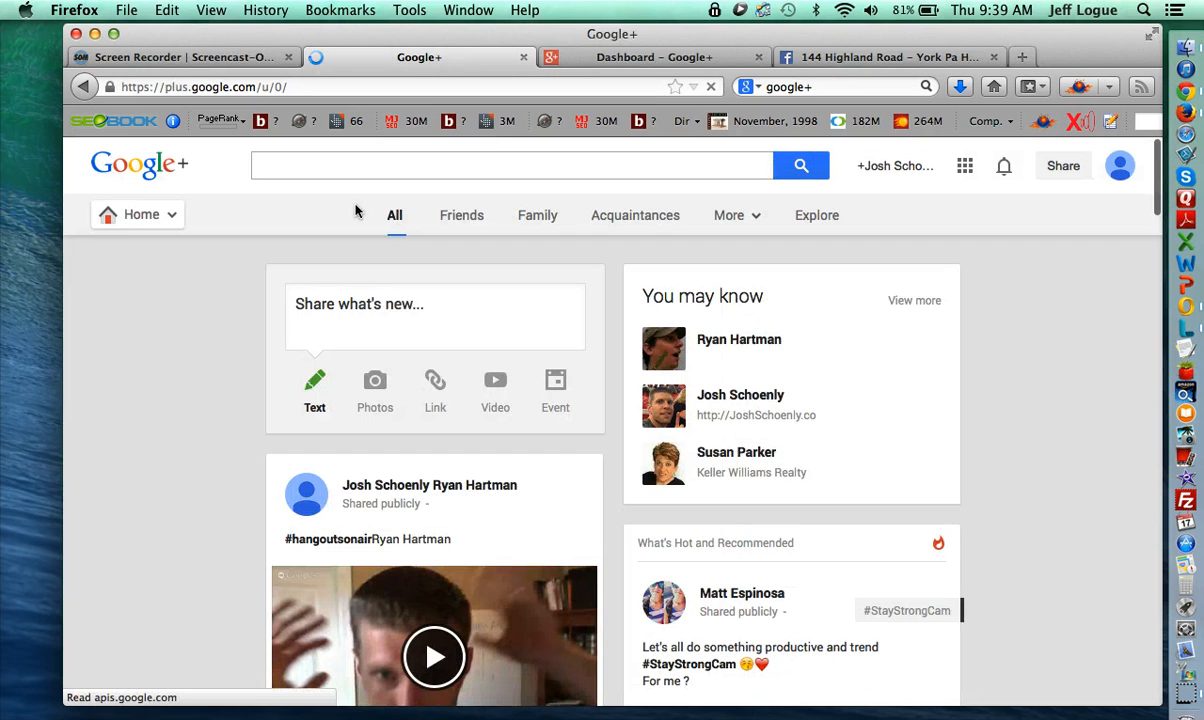
mouse_move(171, 219)
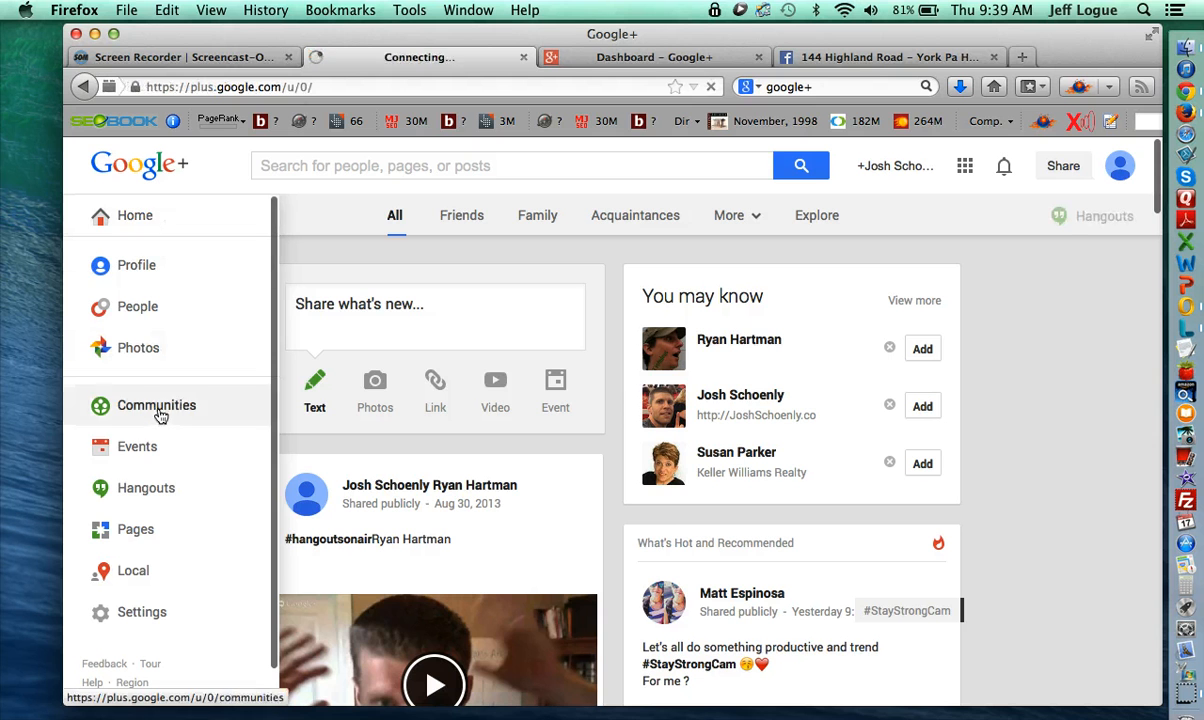
click(137, 535)
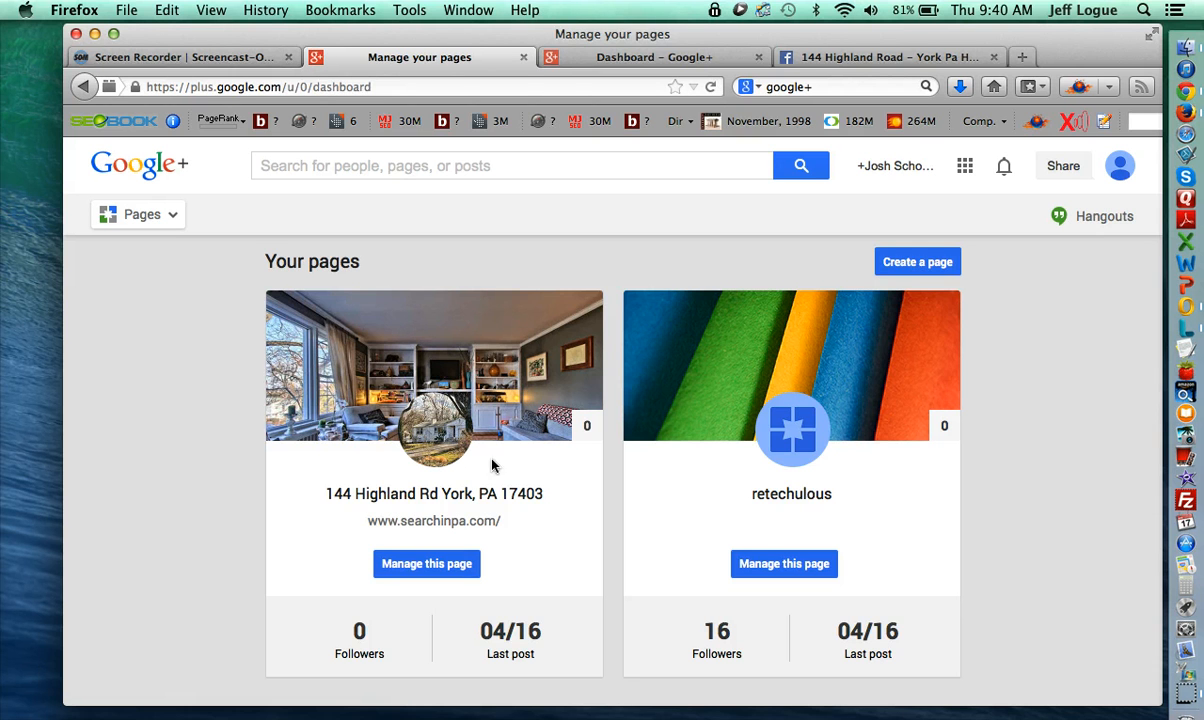
- Create a new page under the Other category and place the cursor in its name field
click(916, 266)
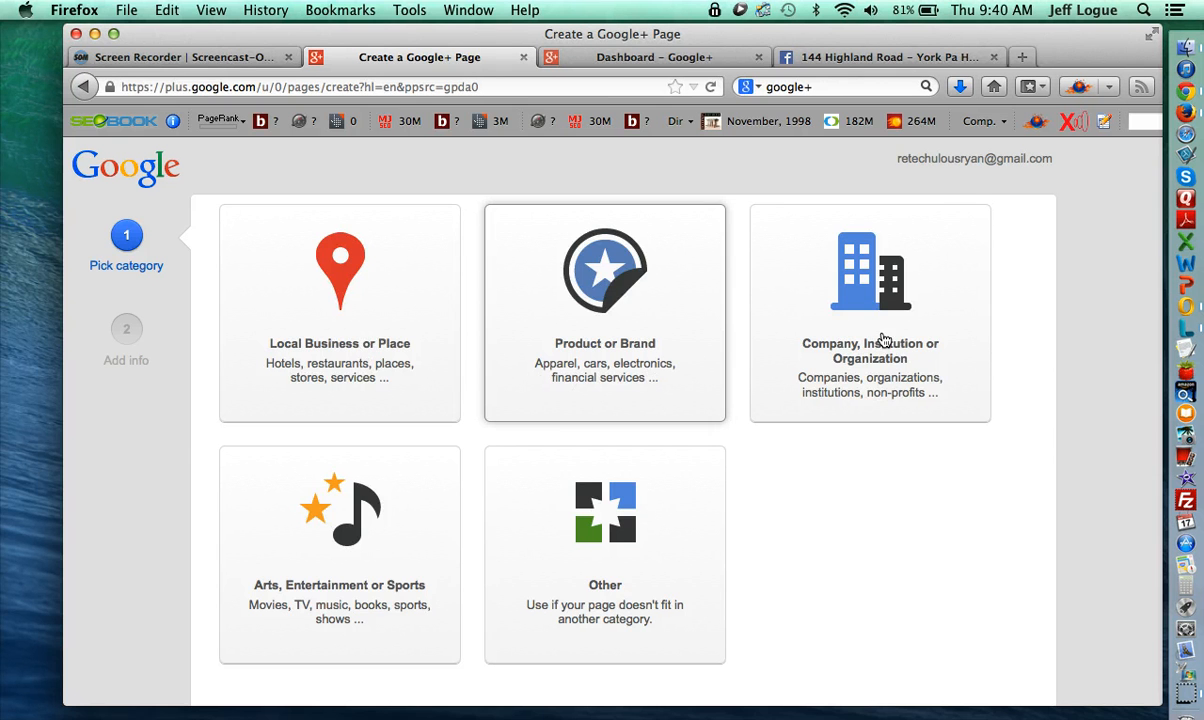
click(585, 558)
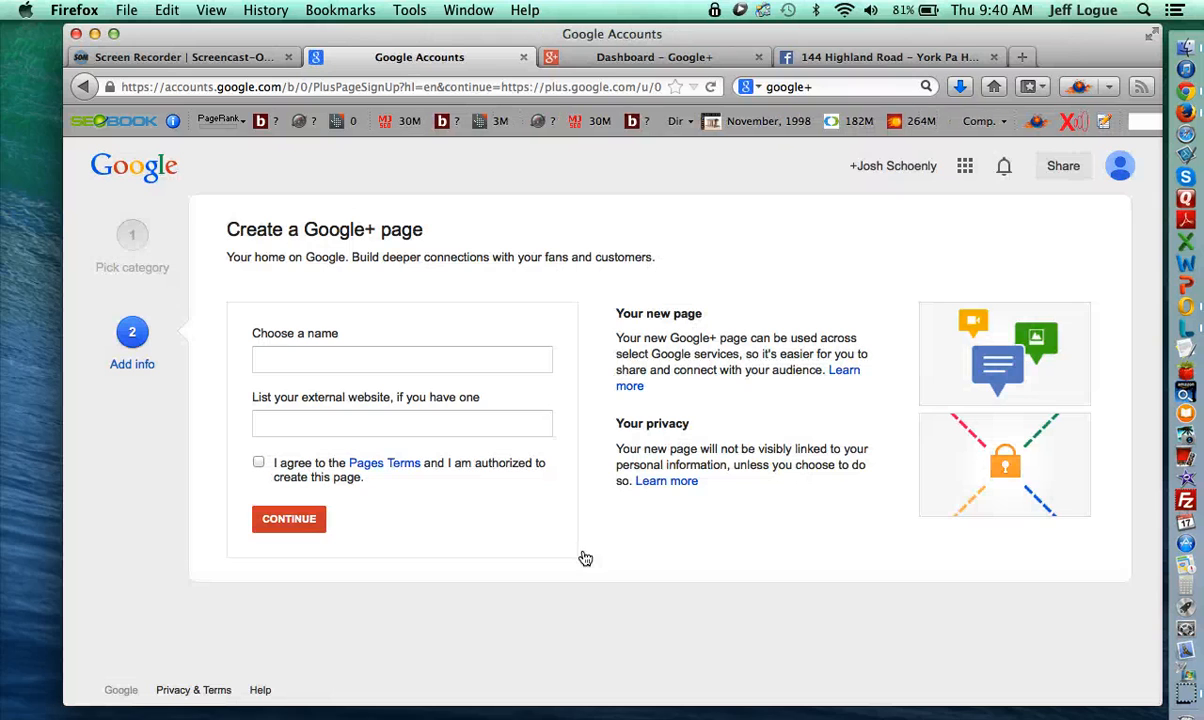
click(406, 360)
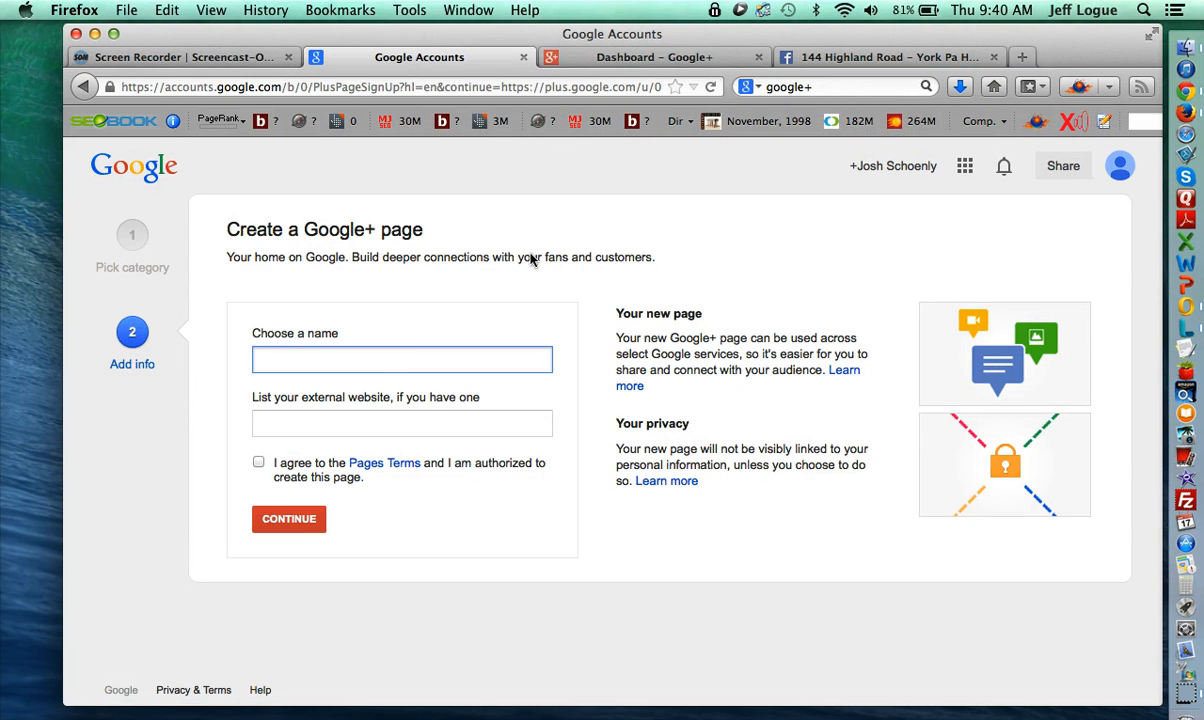
- Name the new page '123 Main St, Mechanicsburg PA'
click(577, 57)
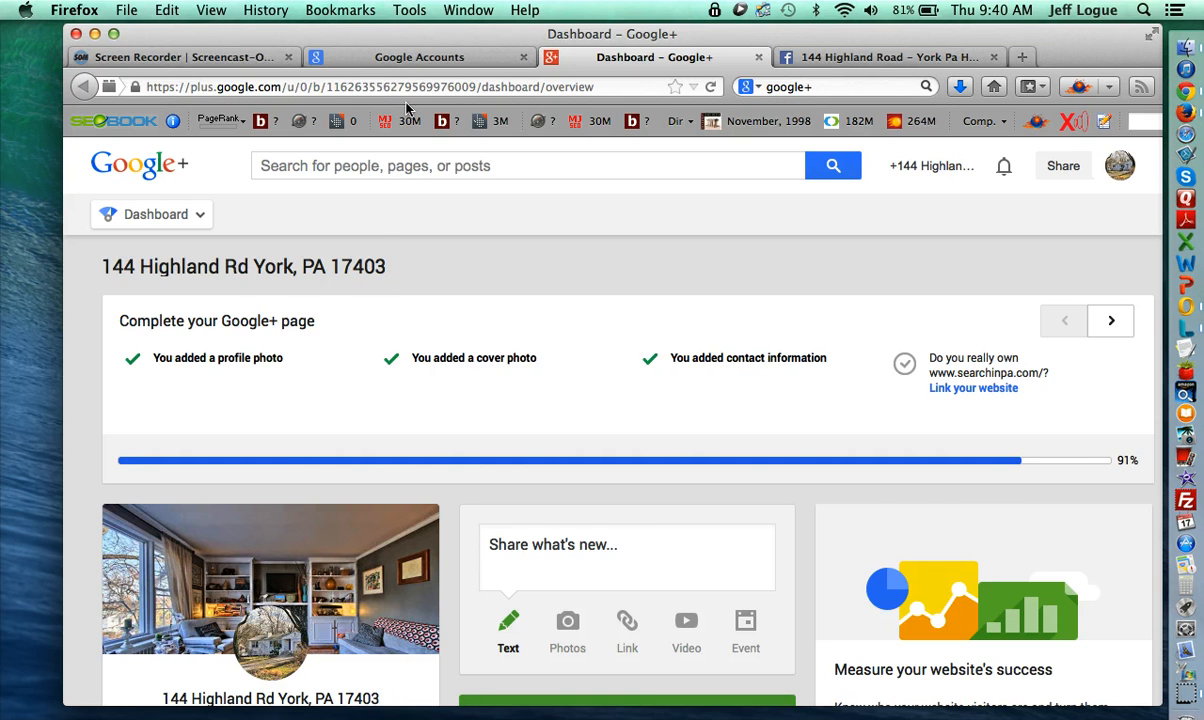
click(398, 60)
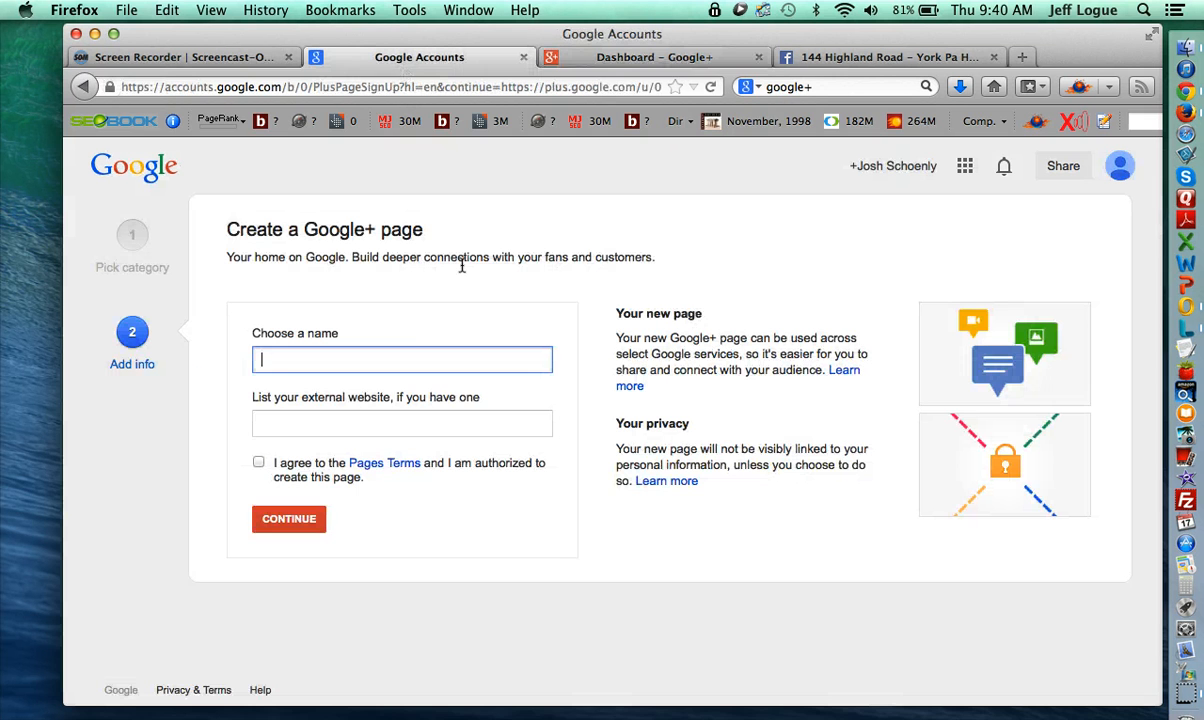
click(403, 347)
text(13)
key(BackSpace)
text(23 Main st Me)
key(BackSpace)
key(BackSpace)
key(BackSpace)
key(BackSpace)
text(St, Mechanicsburg )
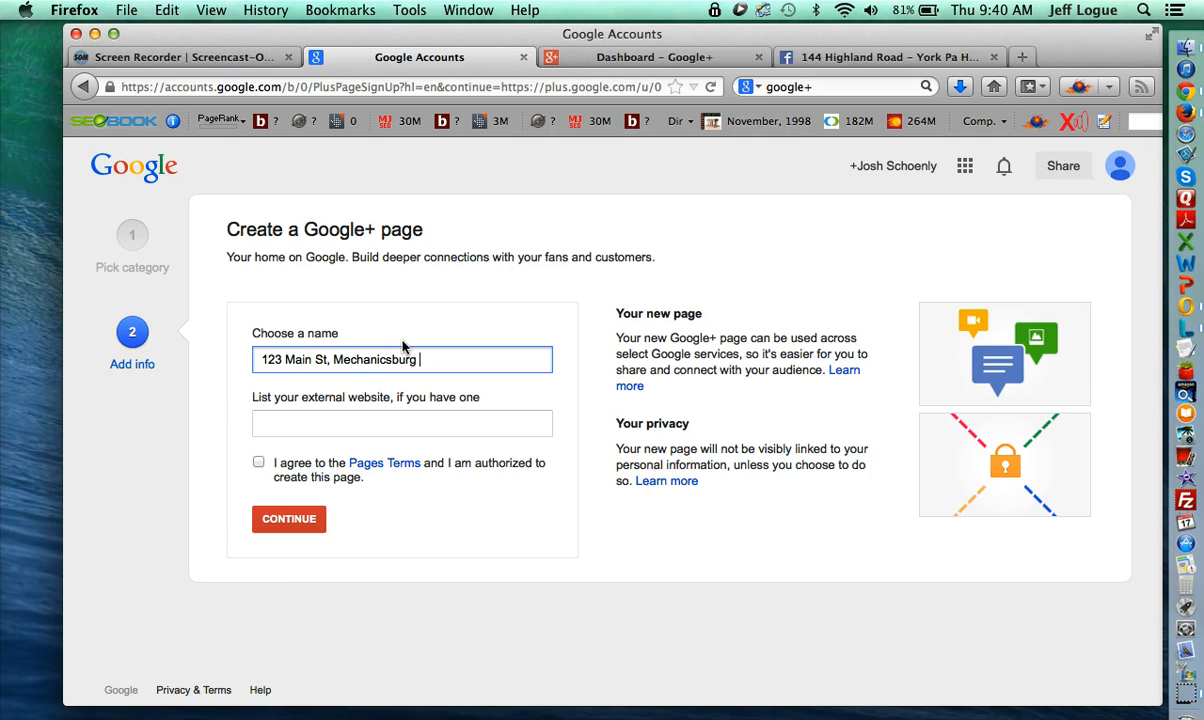
text(PA)
key(Tab)
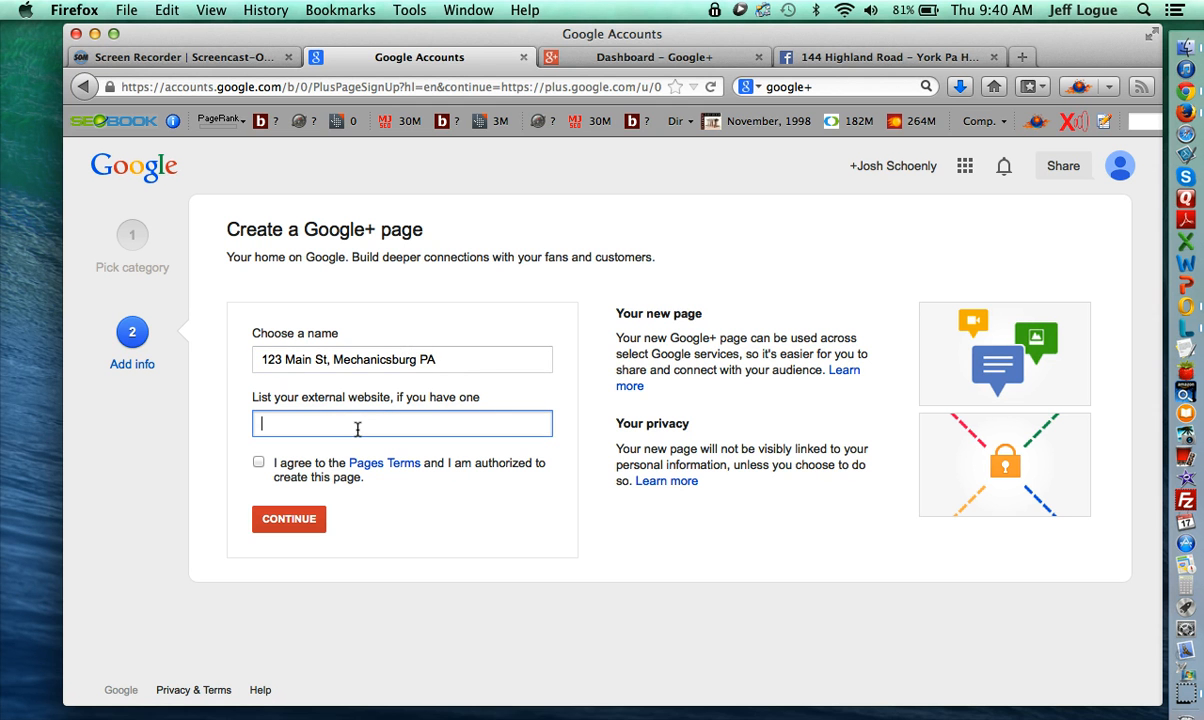
click(662, 58)
click(815, 58)
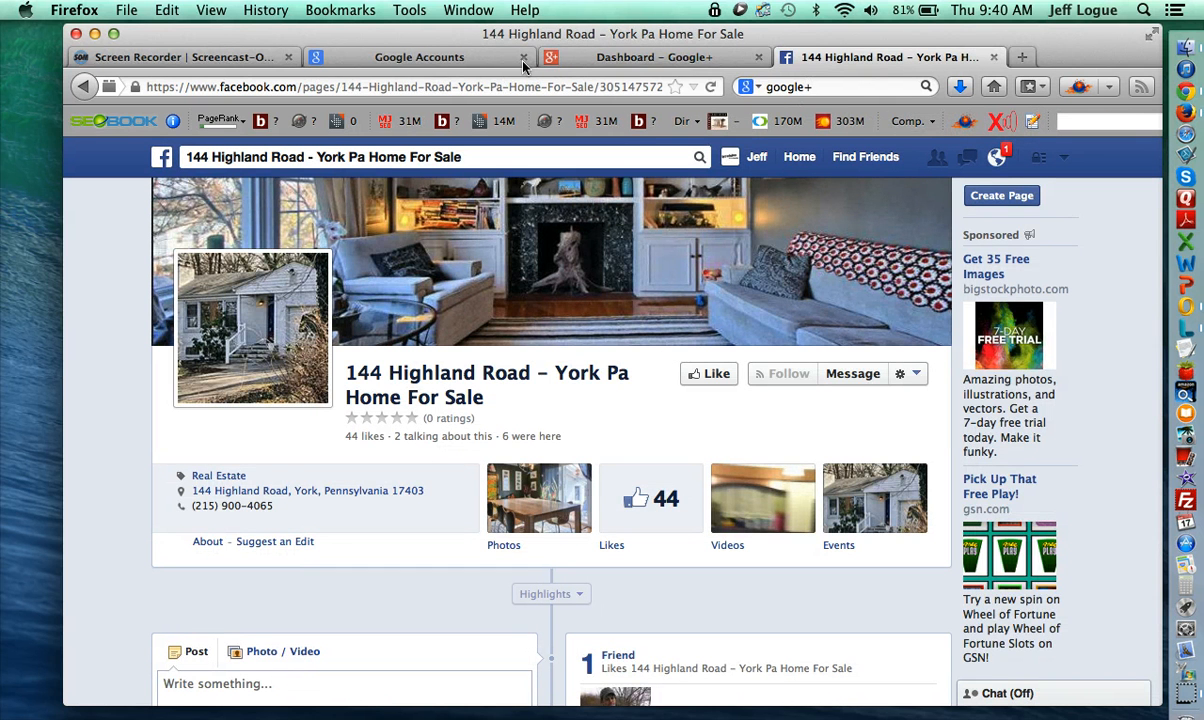
click(580, 62)
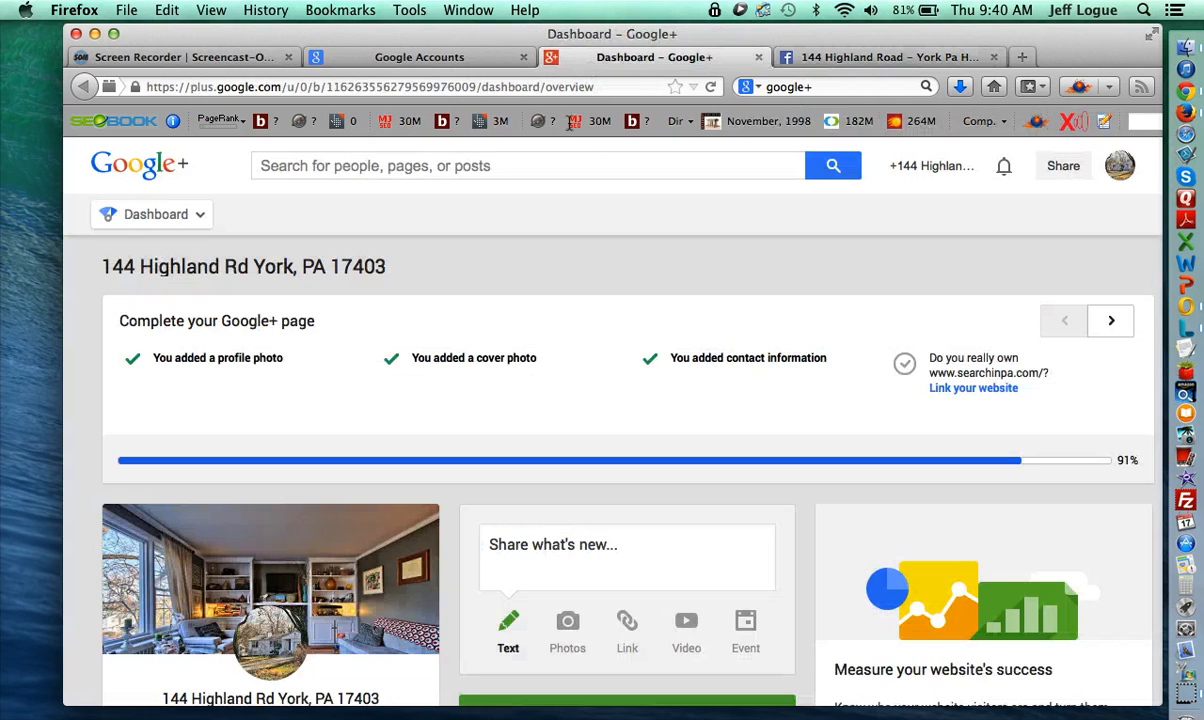
scroll(484, 368, down, 5)
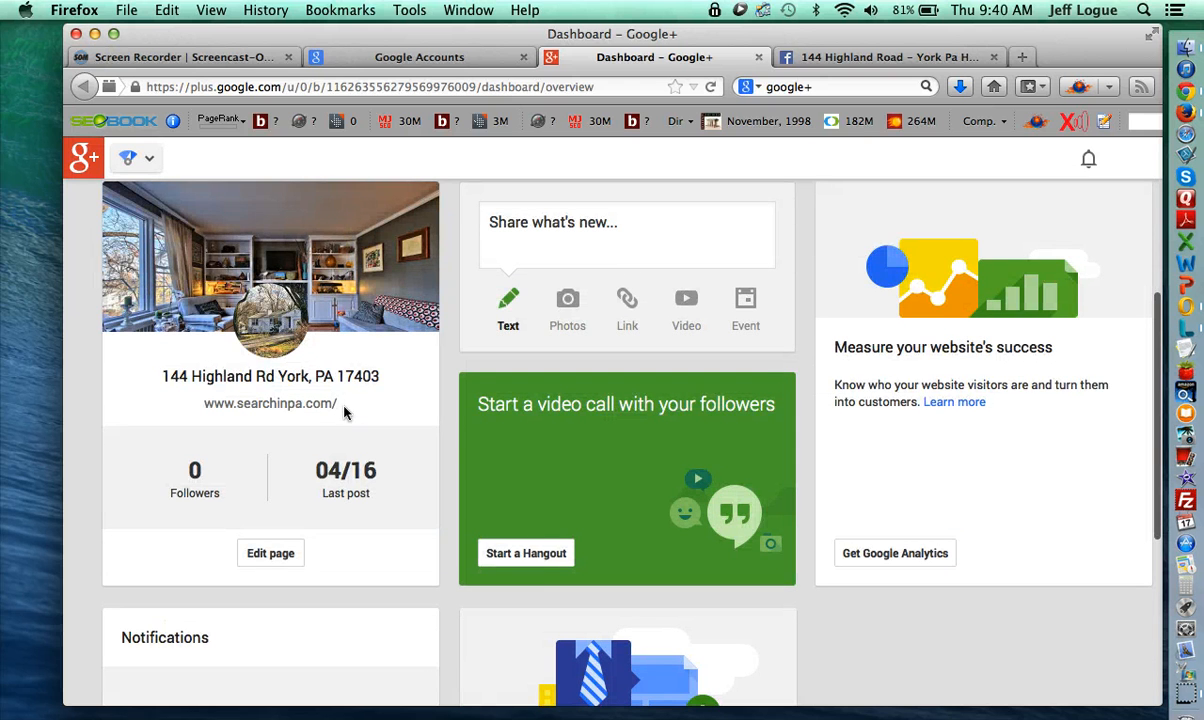
drag(340, 404, 190, 404)
key(super+c)
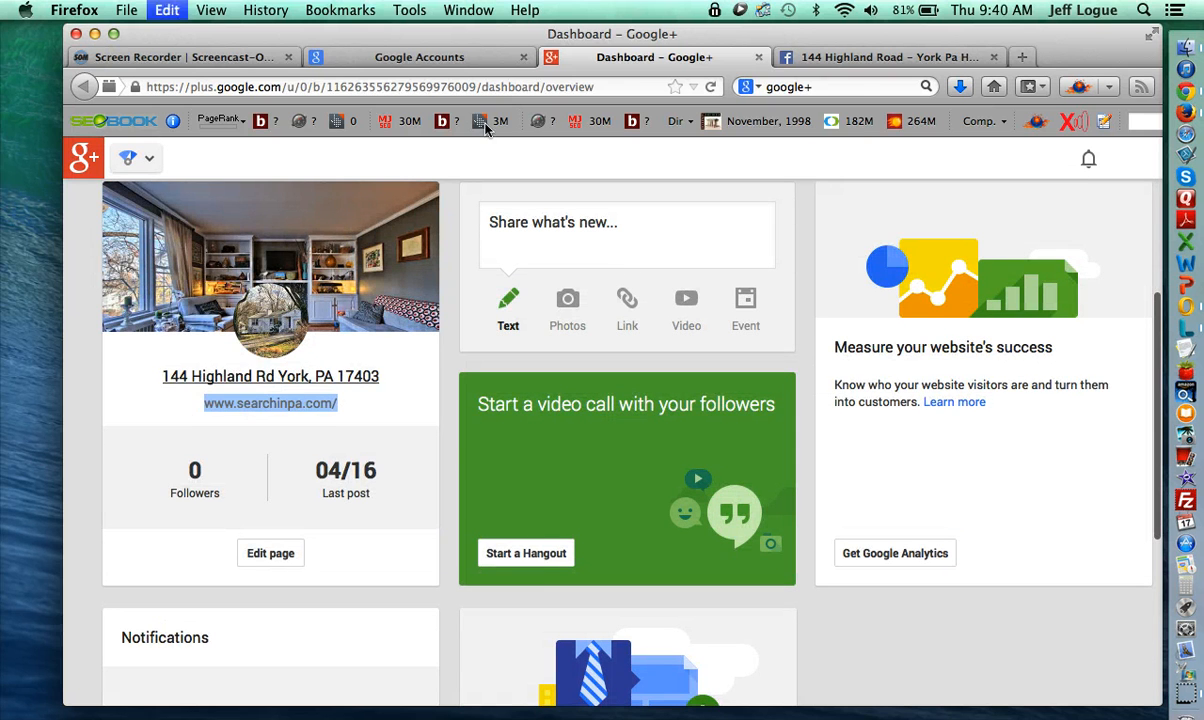
click(420, 57)
key(super+v)
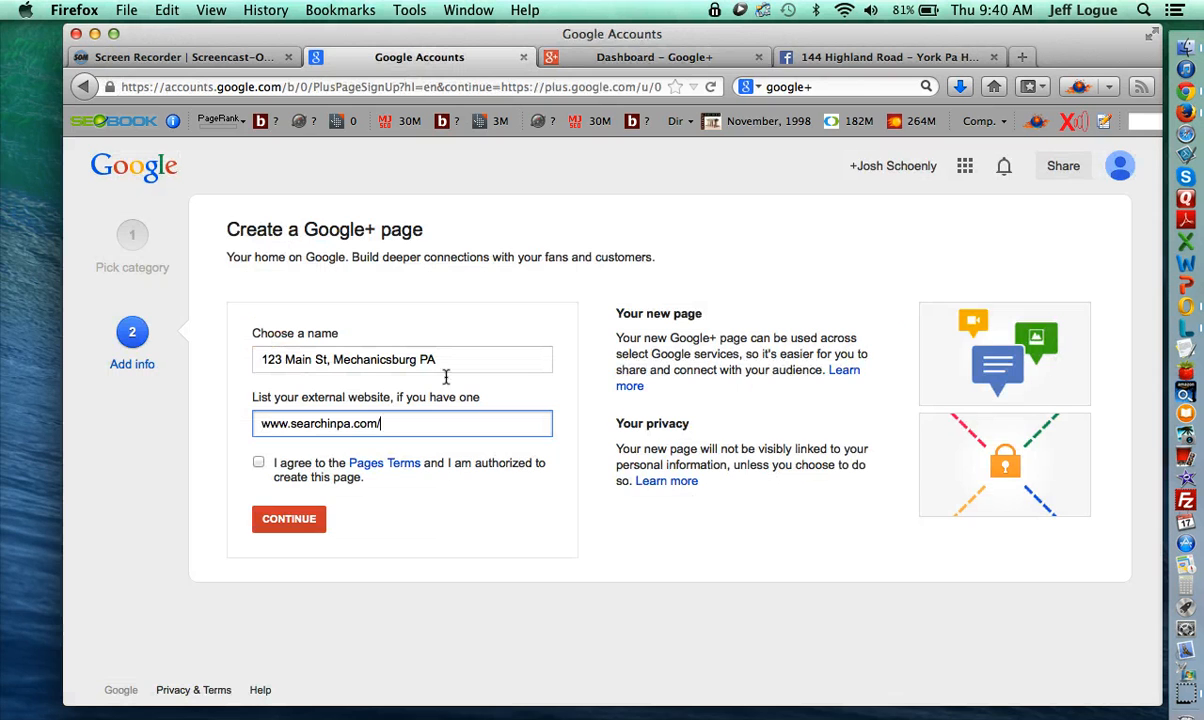
click(259, 465)
click(306, 524)
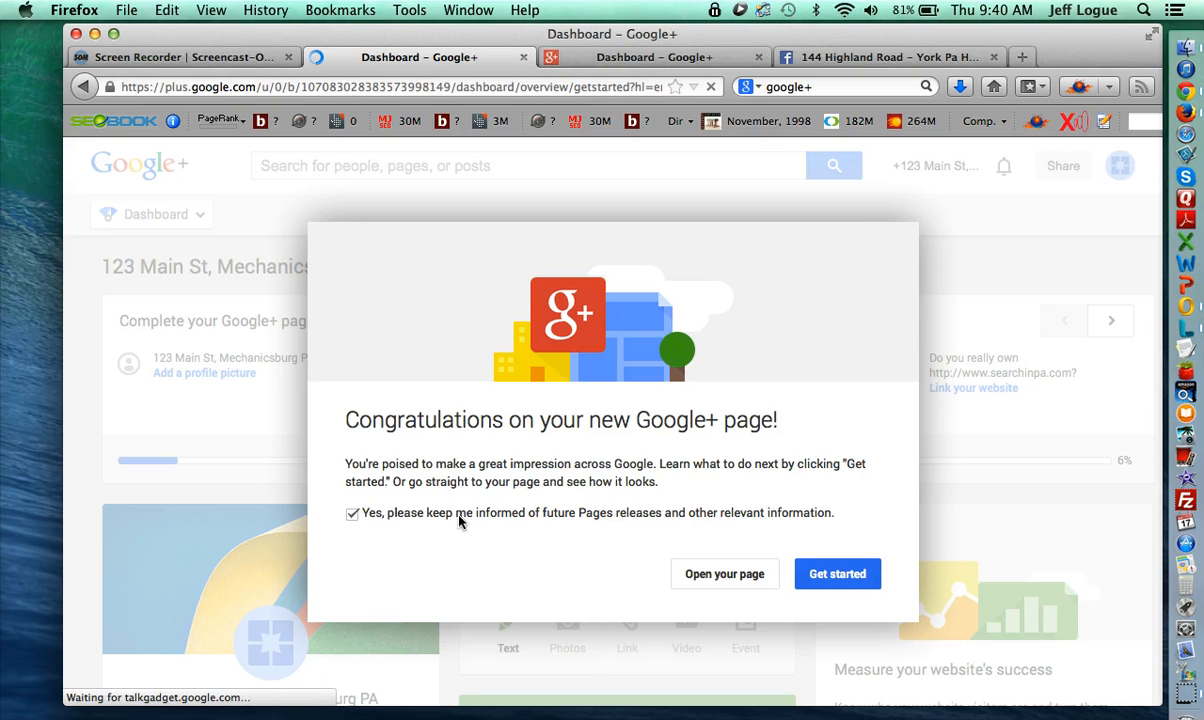
- Opt out of Pages update e-mails and dismiss the congratulations dialog
click(354, 514)
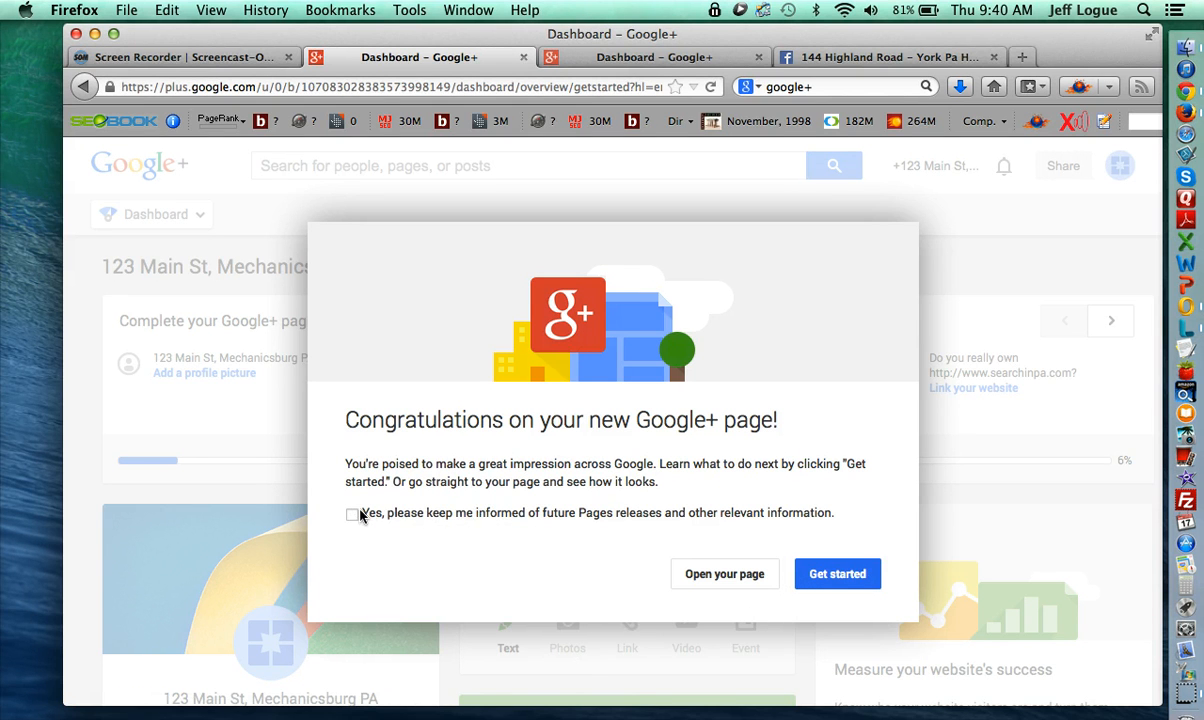
click(831, 578)
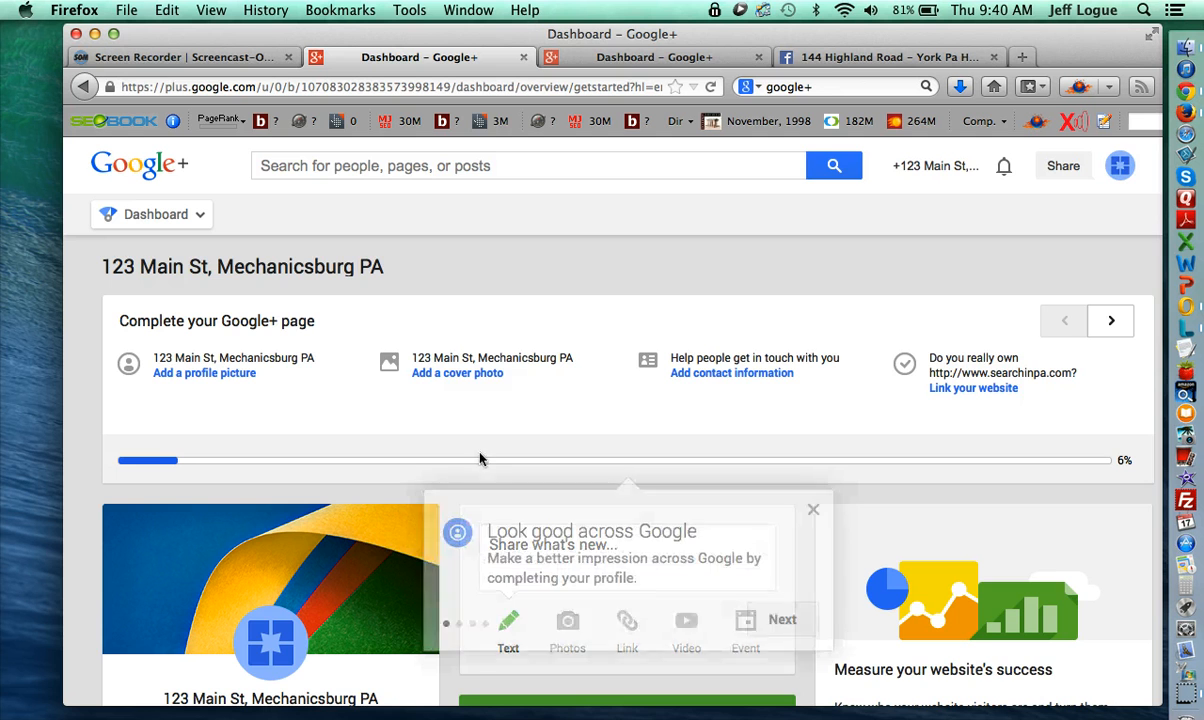
scroll(372, 553, down, 5)
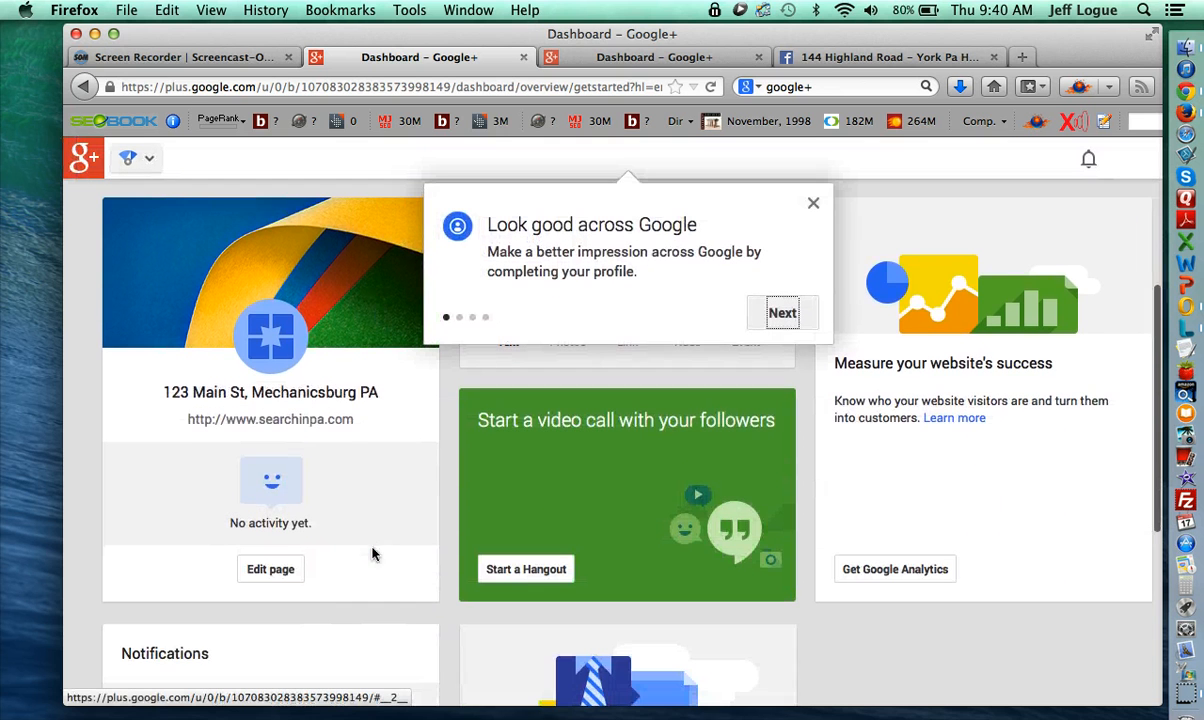
click(268, 570)
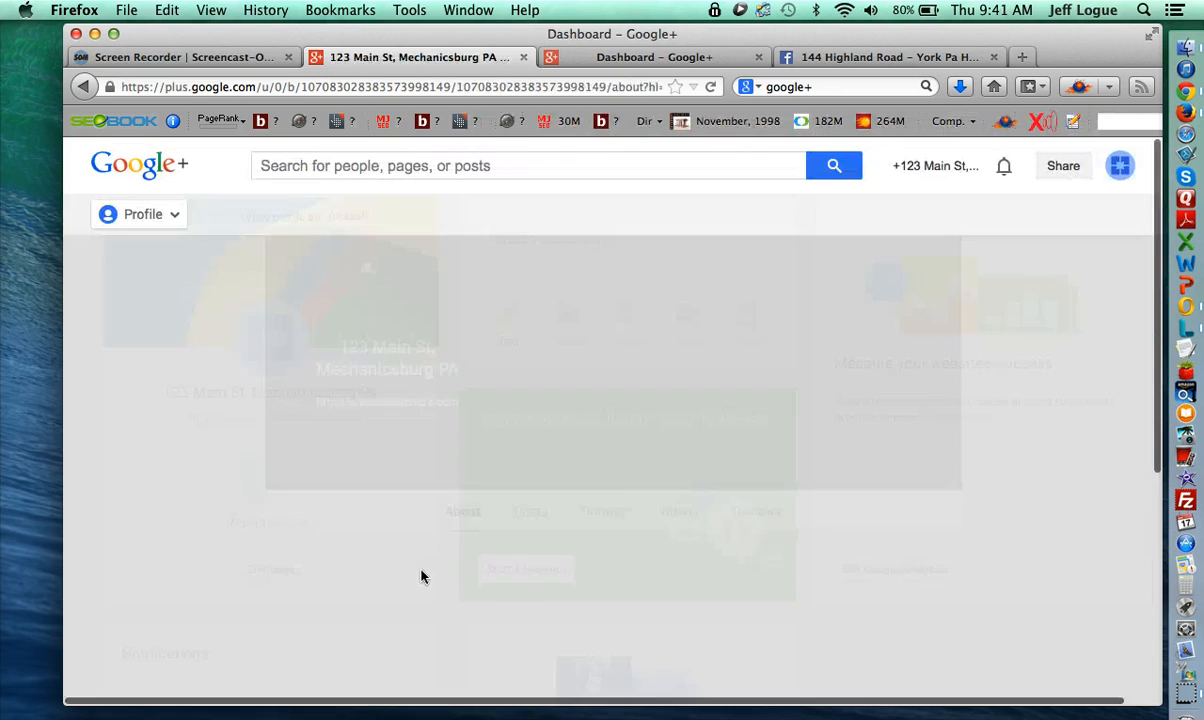
scroll(465, 570, down, 5)
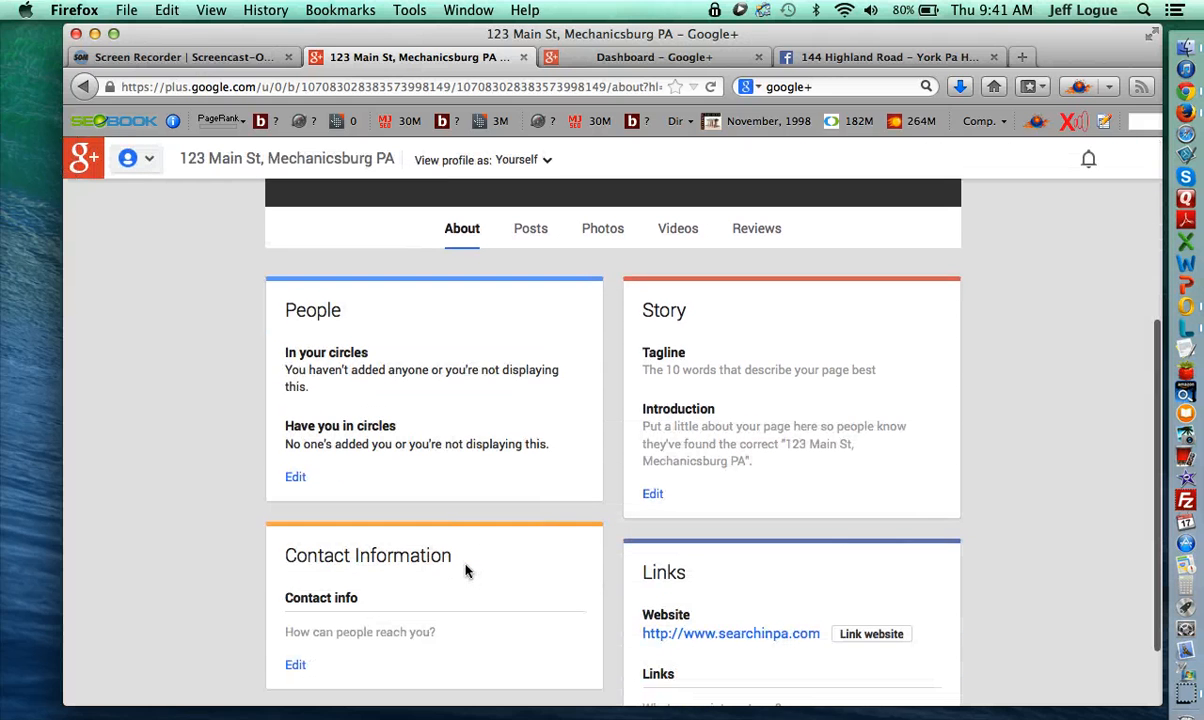
scroll(465, 570, down, 2)
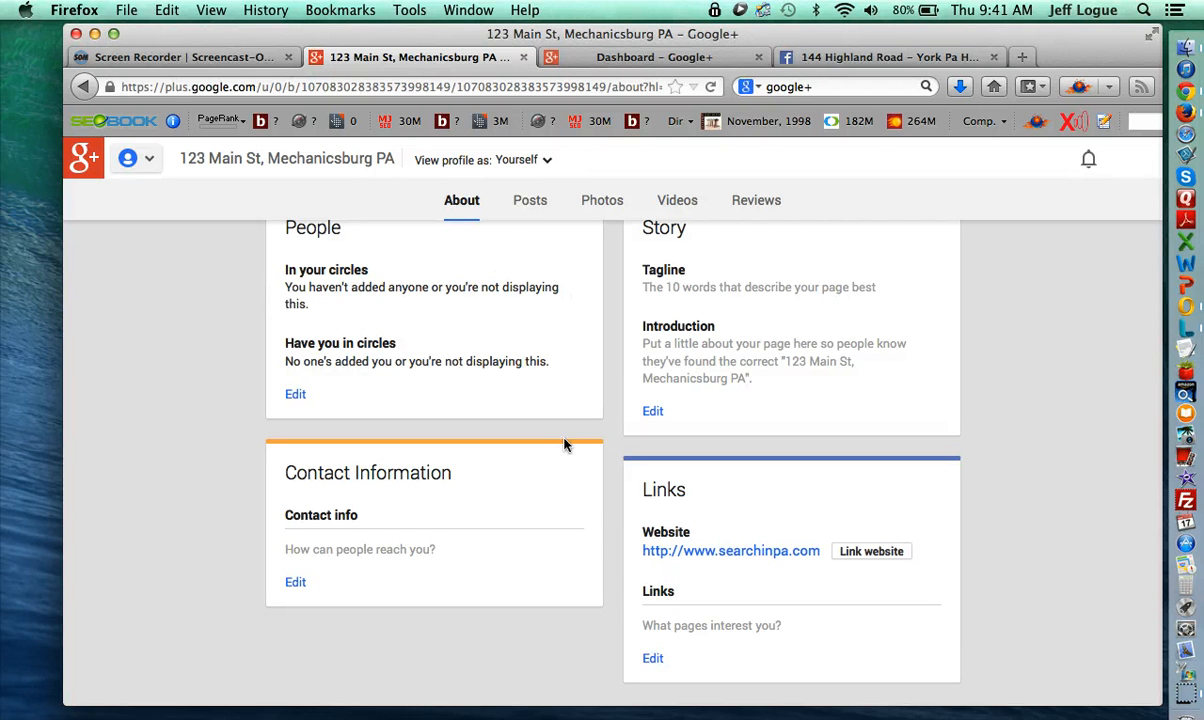
click(620, 58)
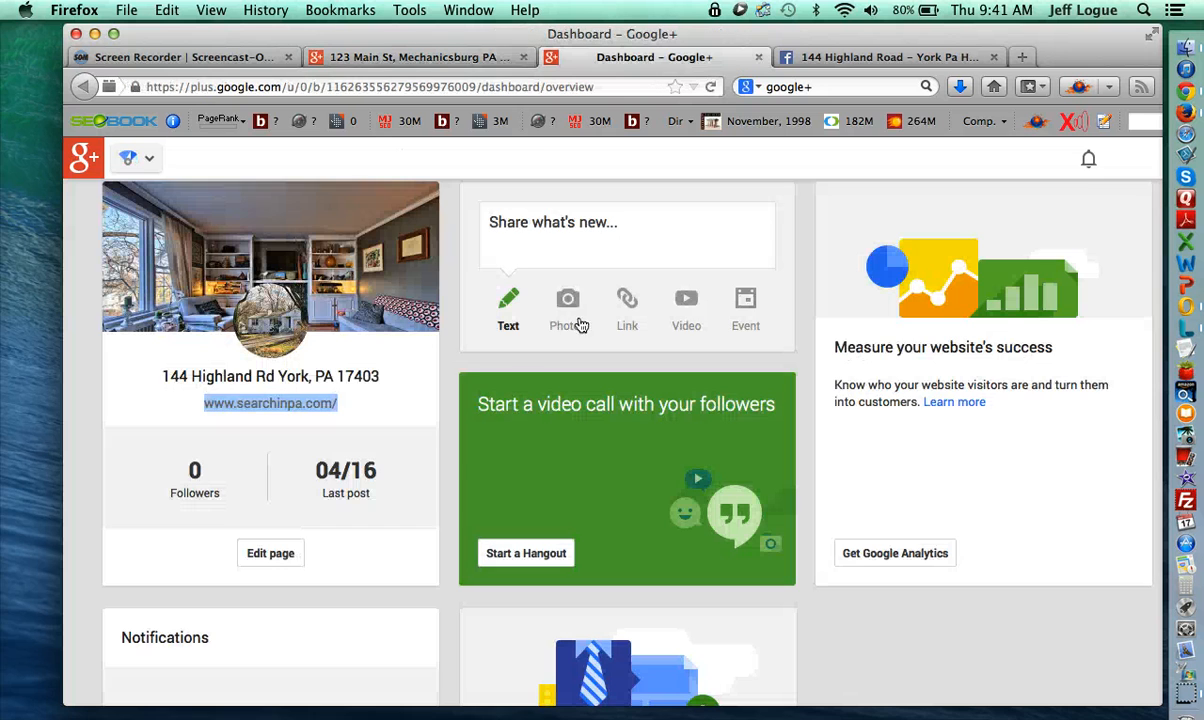
- Copy the Highland Rd phone number into the 123 Main St contact information and add an Email row
click(429, 415)
scroll(473, 551, down, 10)
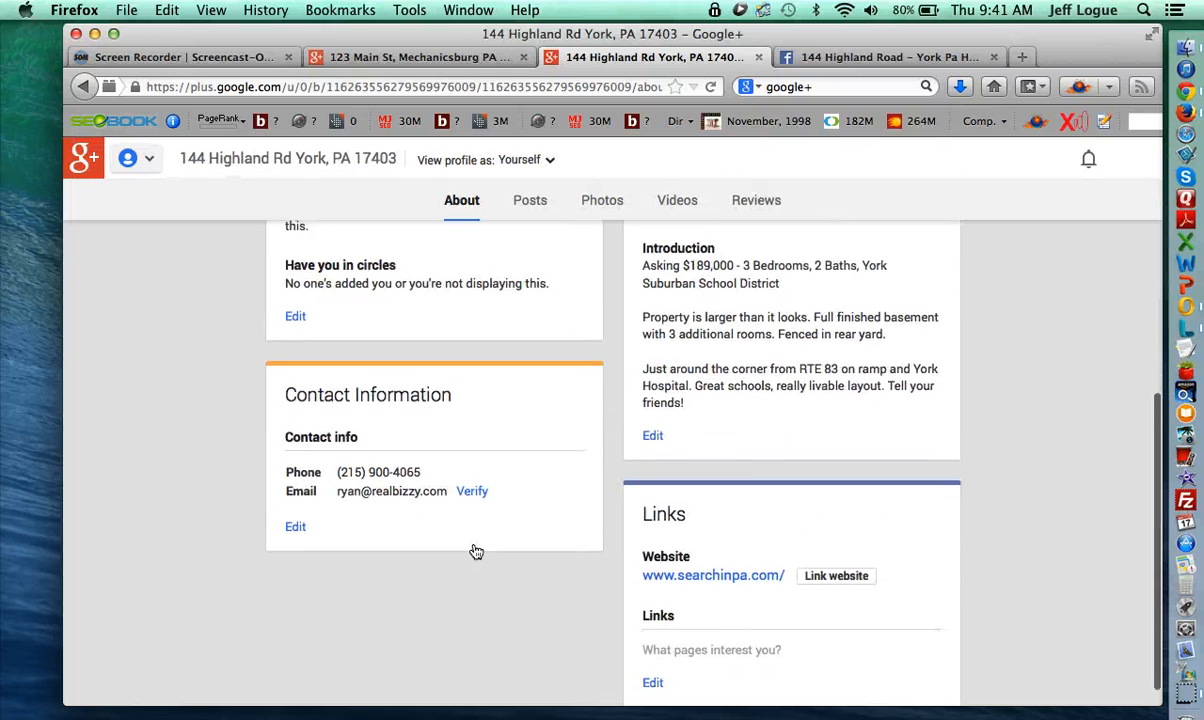
drag(422, 448, 340, 447)
key(super+c)
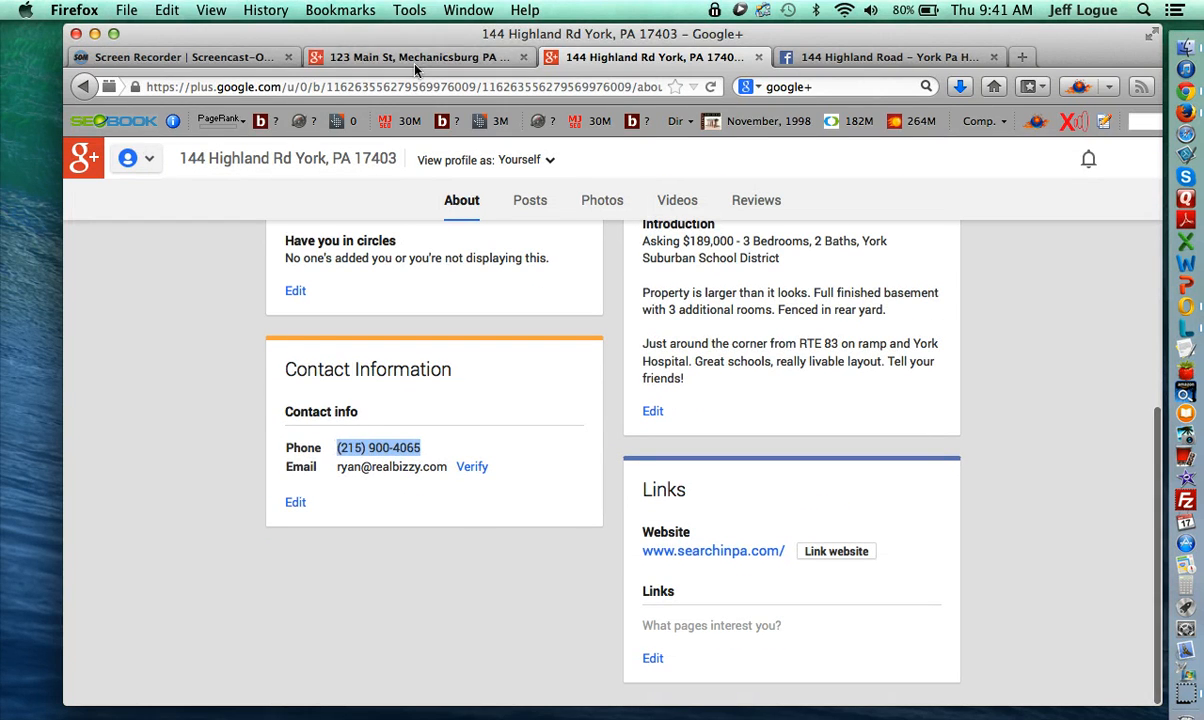
click(389, 58)
click(295, 583)
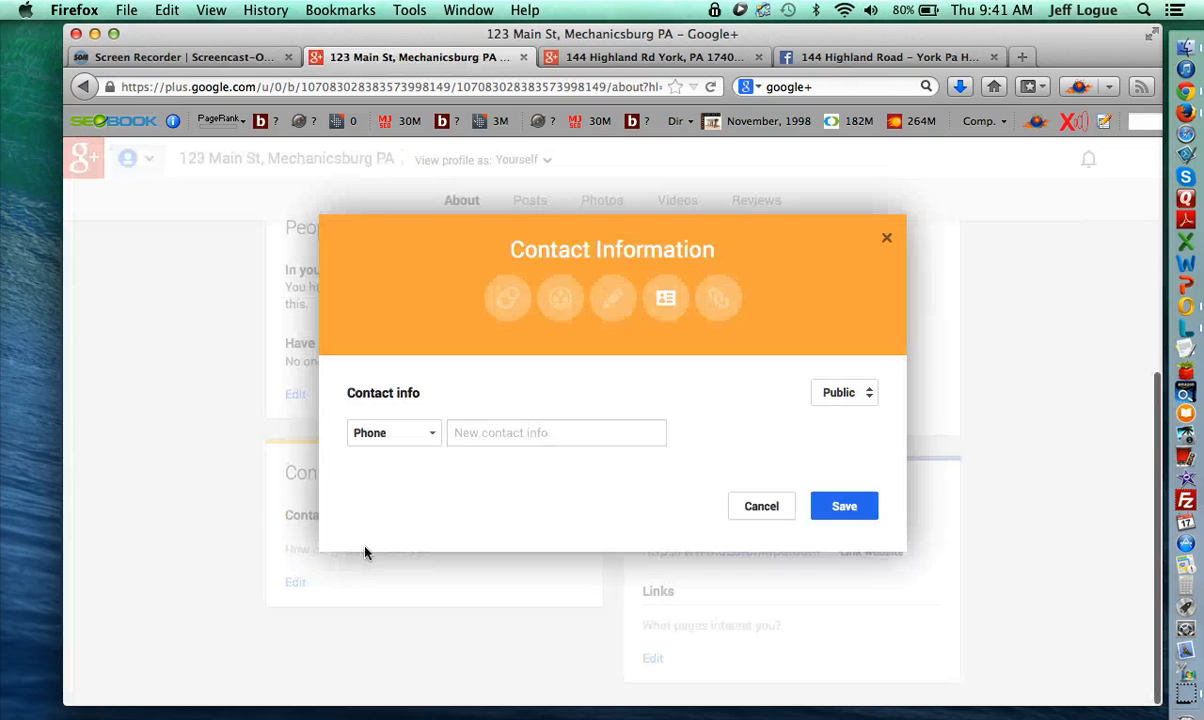
click(454, 433)
key(super+v)
click(422, 463)
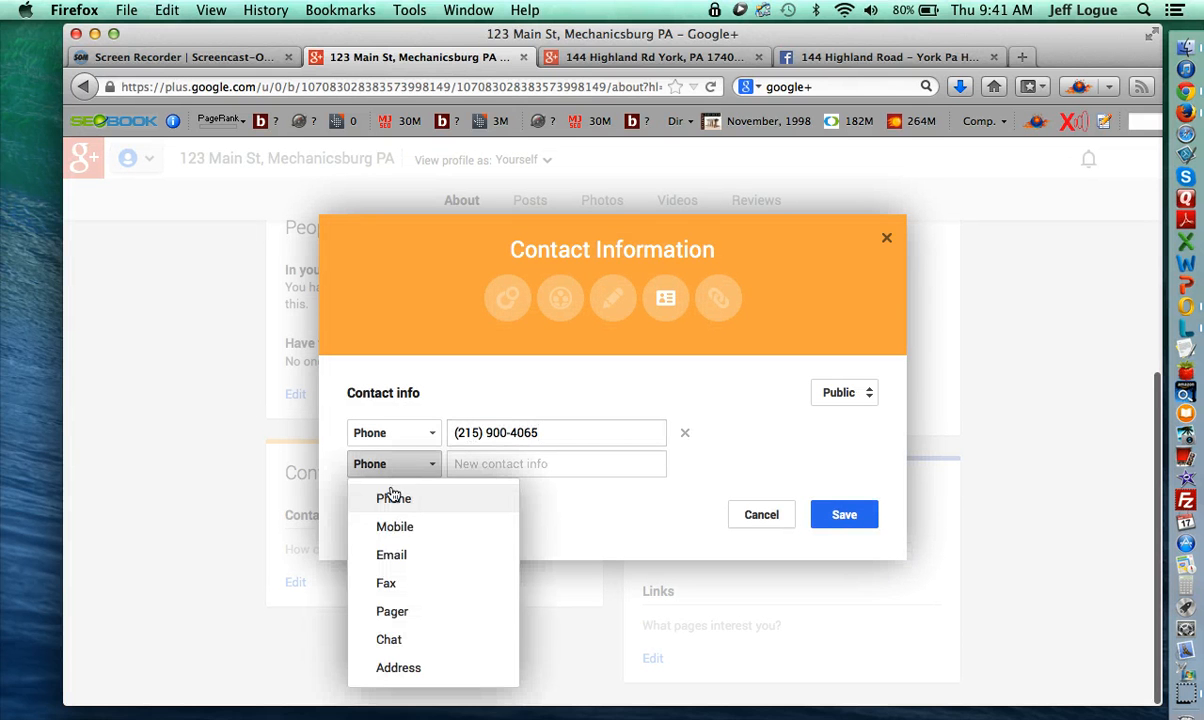
click(391, 555)
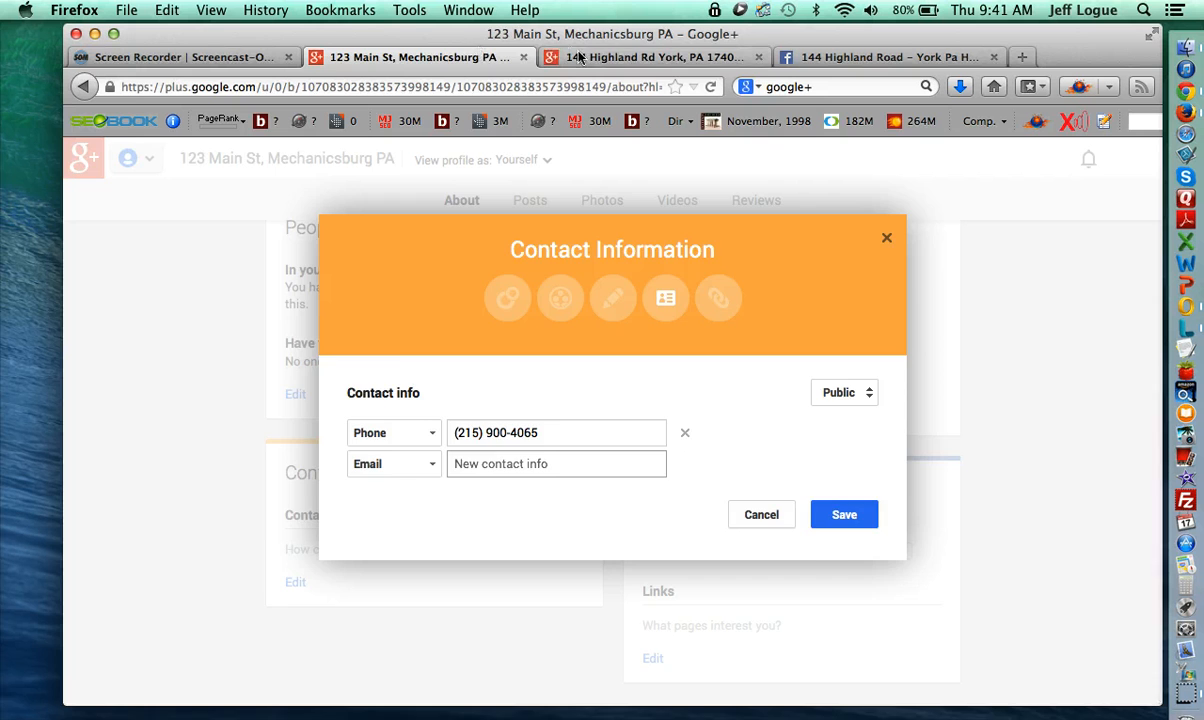
- Paste the Highland Rd contact e-mail into the Email field and save the contact information
click(545, 57)
drag(447, 466, 322, 466)
click(432, 57)
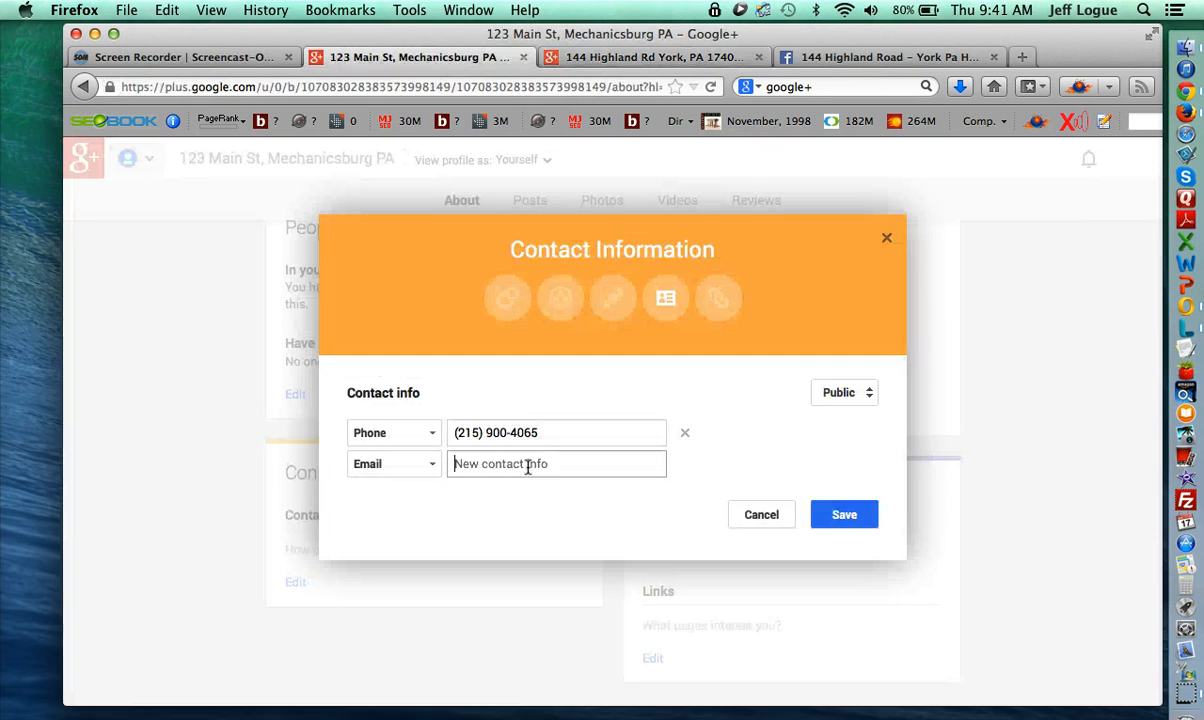
key(super+v)
click(833, 545)
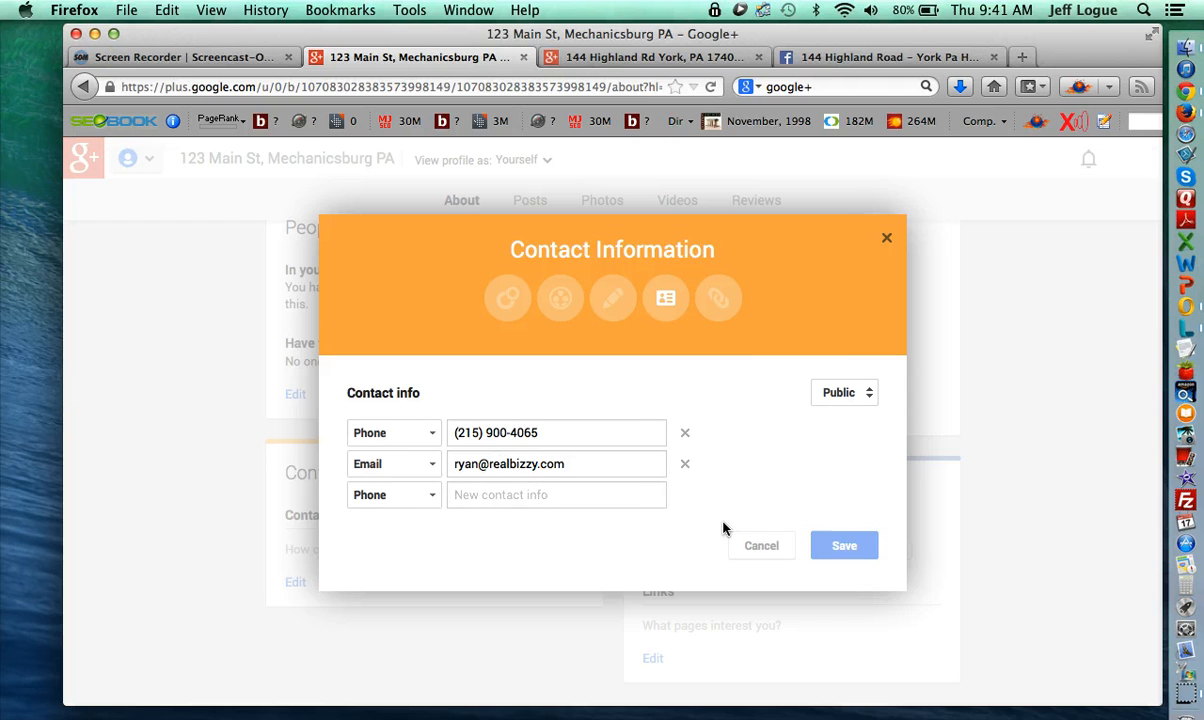
scroll(736, 491, up, 3)
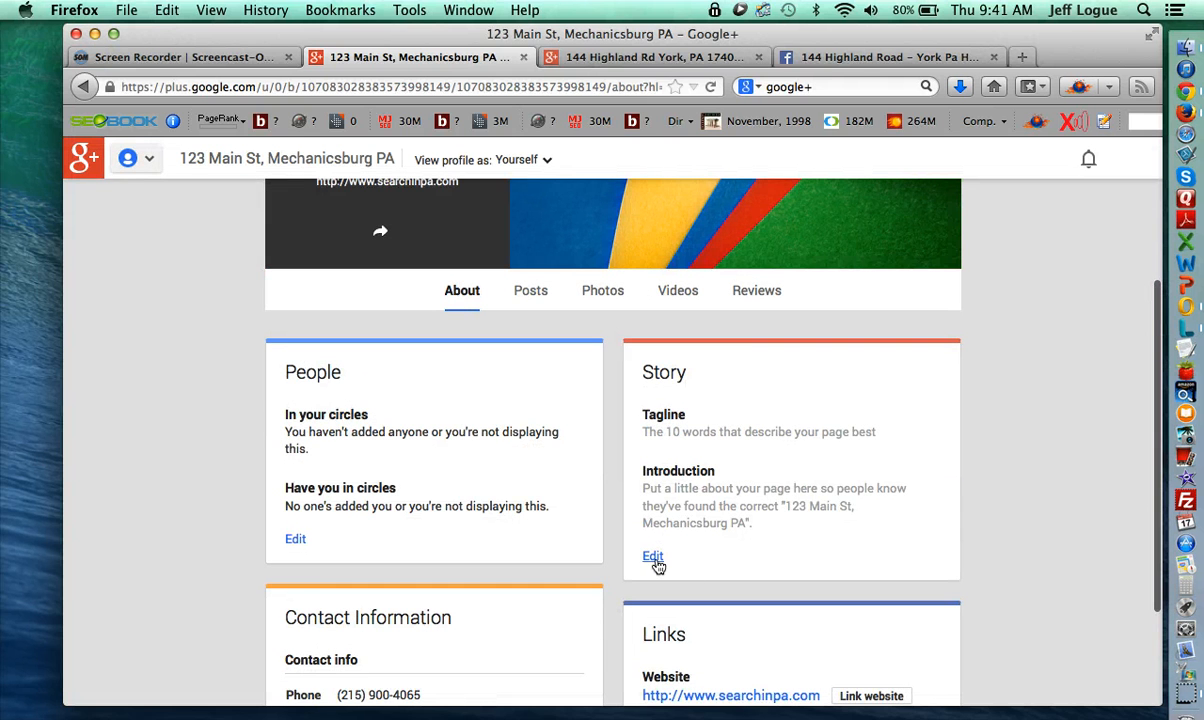
click(652, 558)
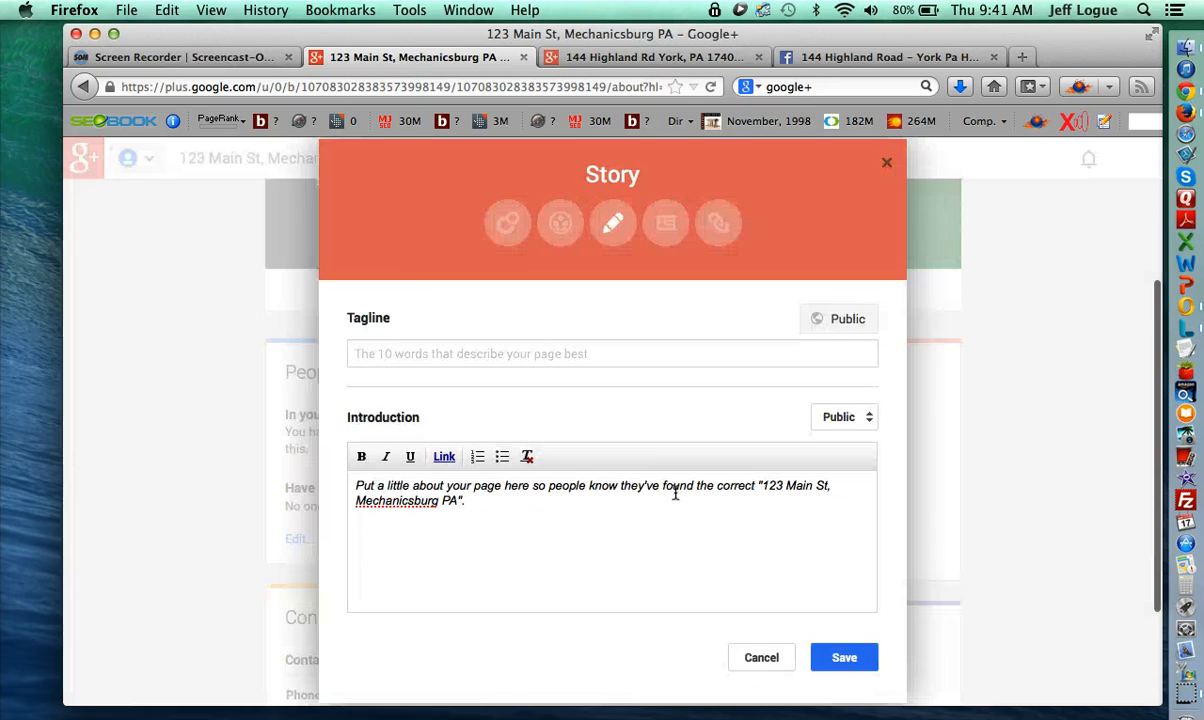
click(597, 58)
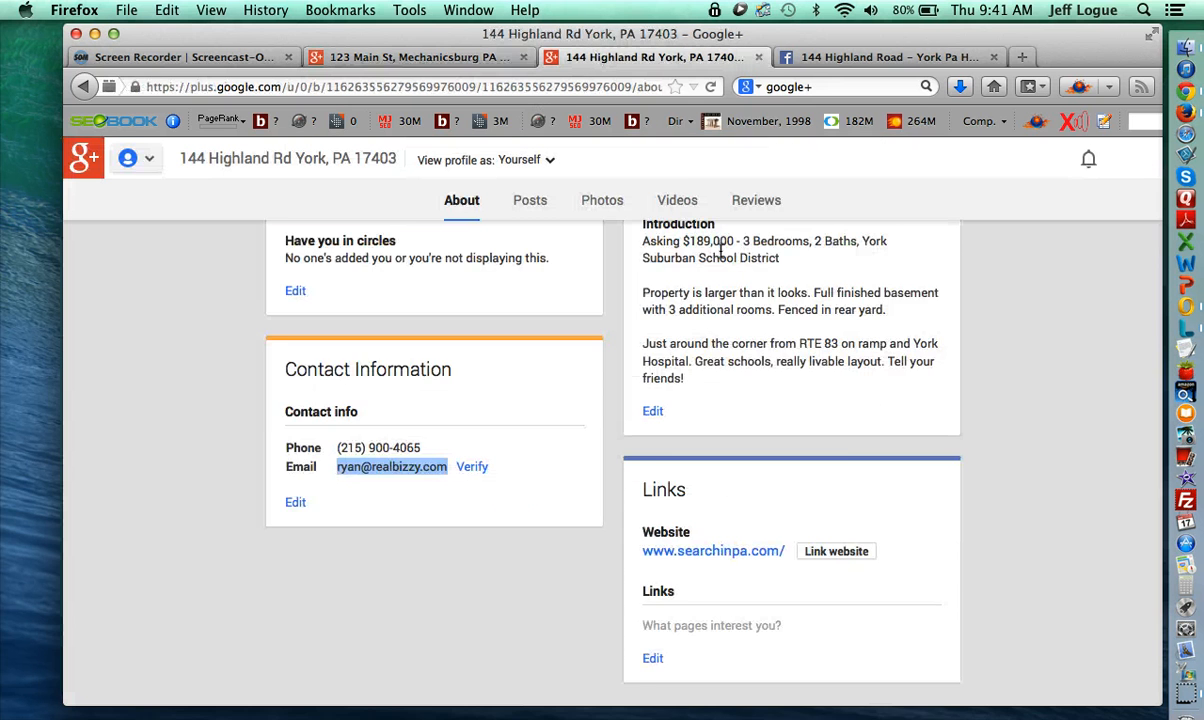
scroll(718, 250, up, 3)
drag(844, 317, 646, 318)
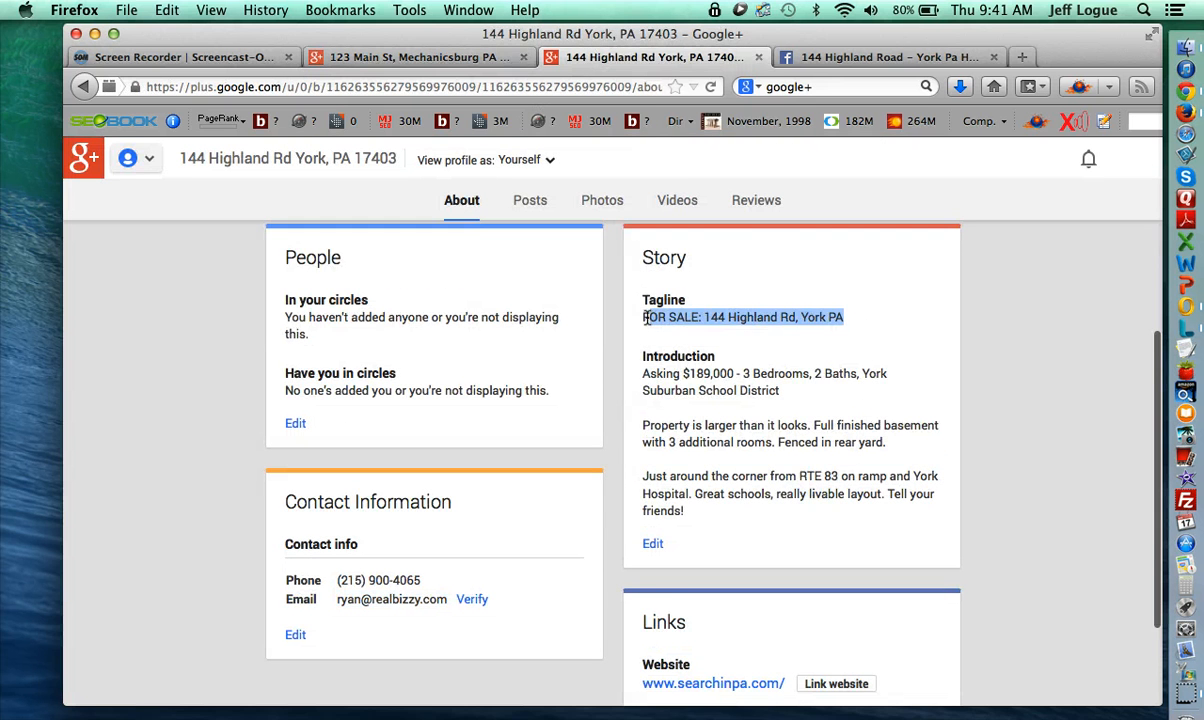
key(super+c)
click(397, 57)
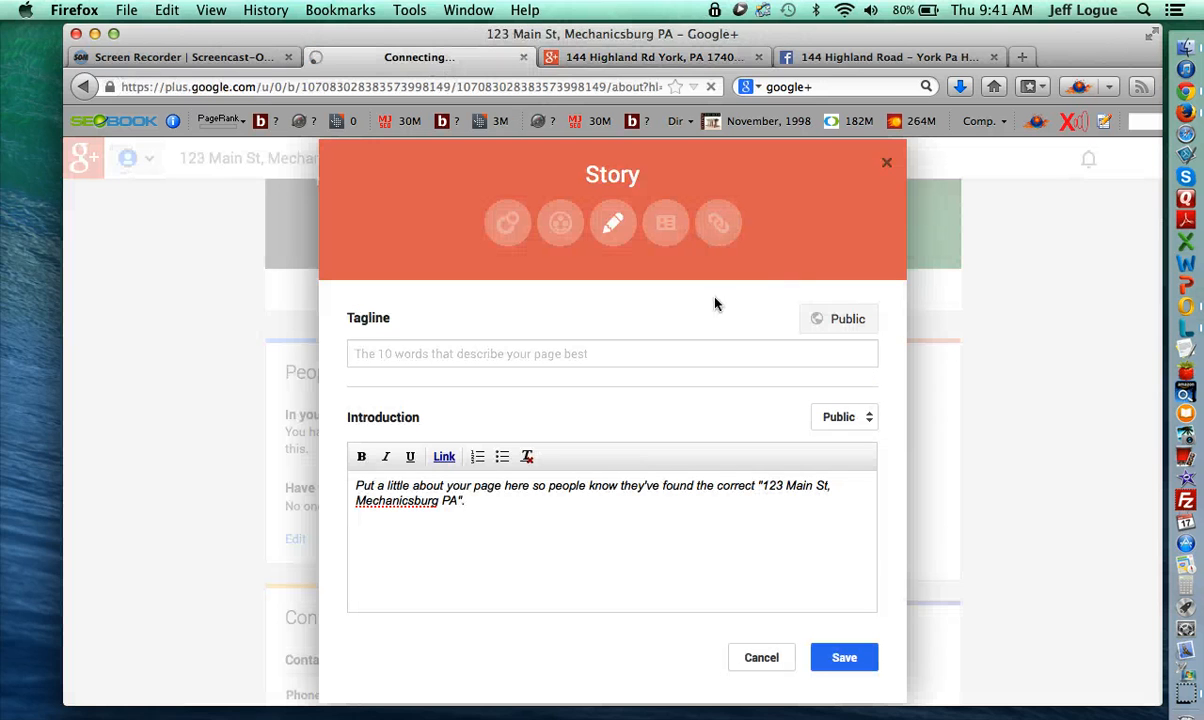
click(634, 355)
key(super+v)
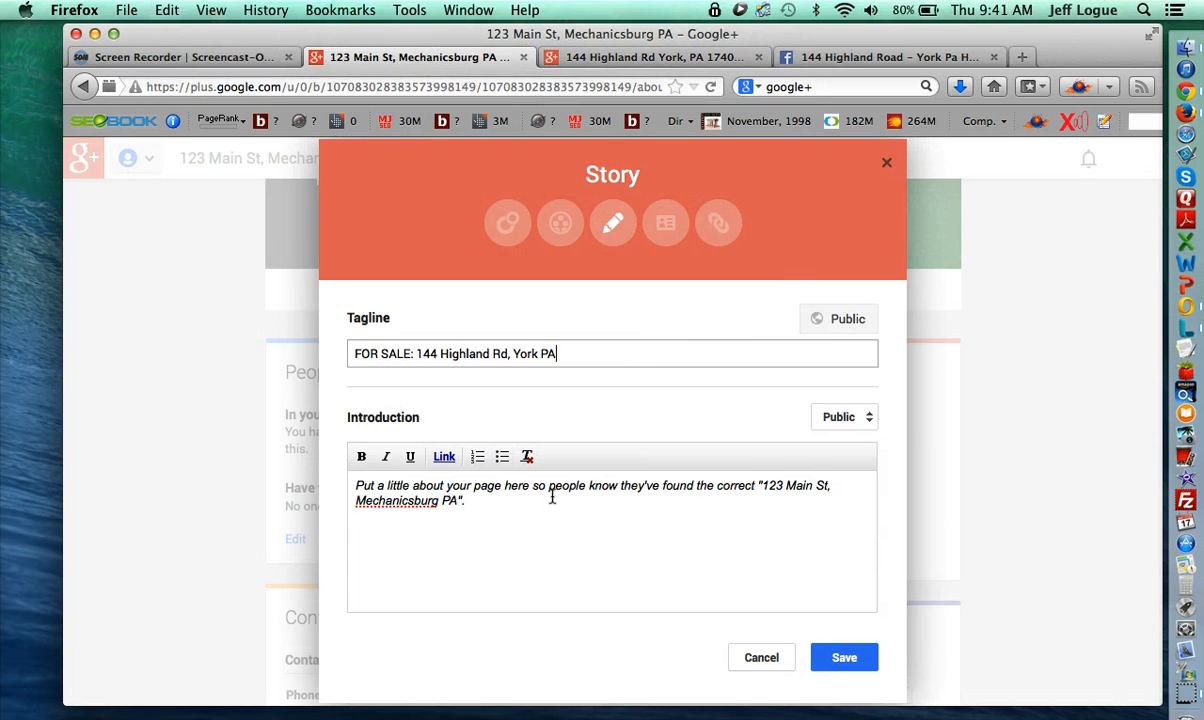
- Copy the Highland Rd introduction into the Introduction box and save the Story
click(605, 57)
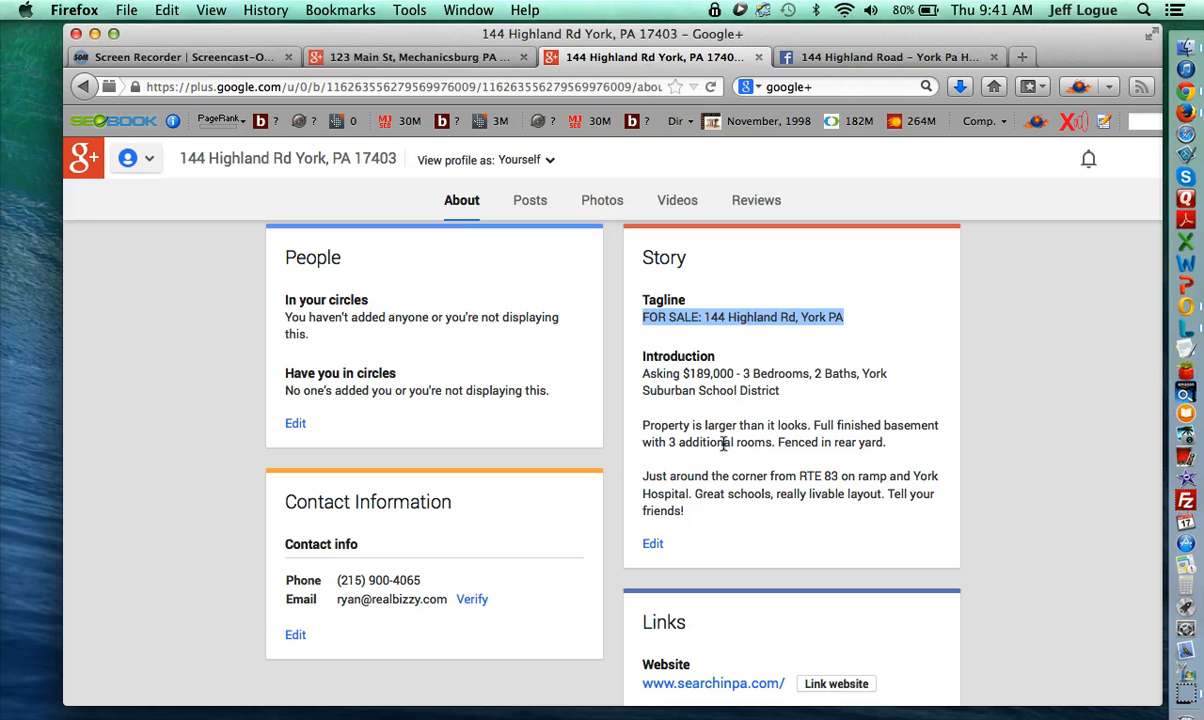
drag(697, 515, 595, 357)
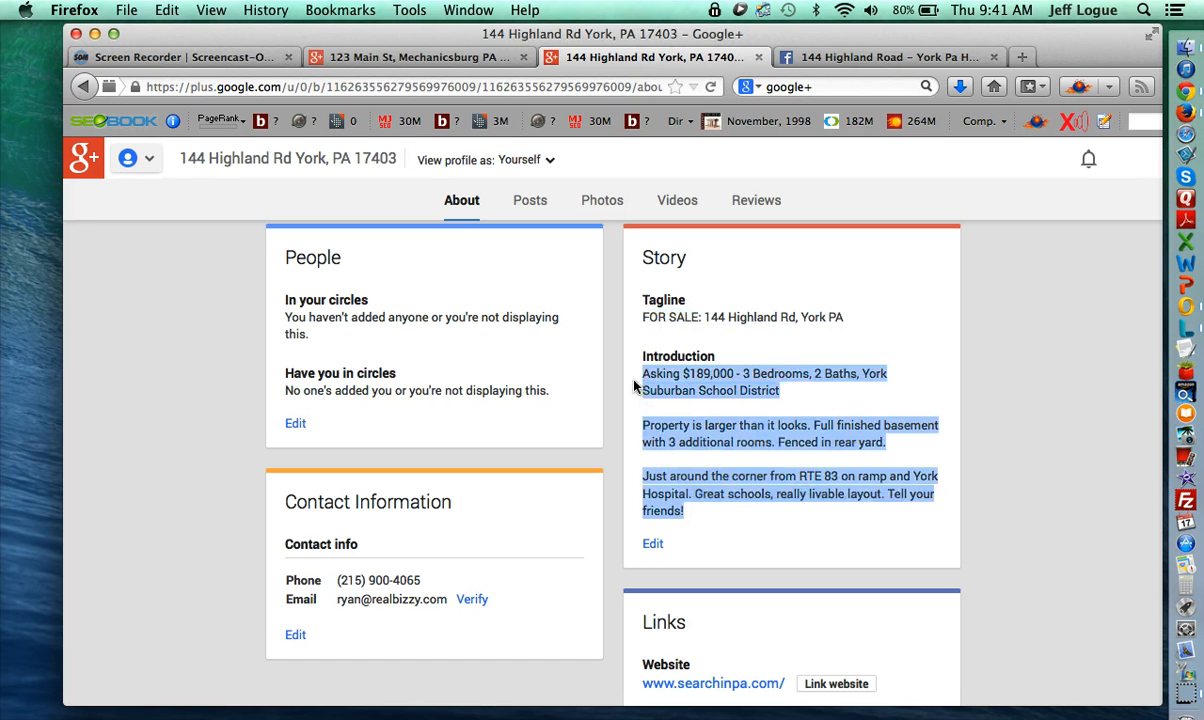
click(465, 55)
click(379, 480)
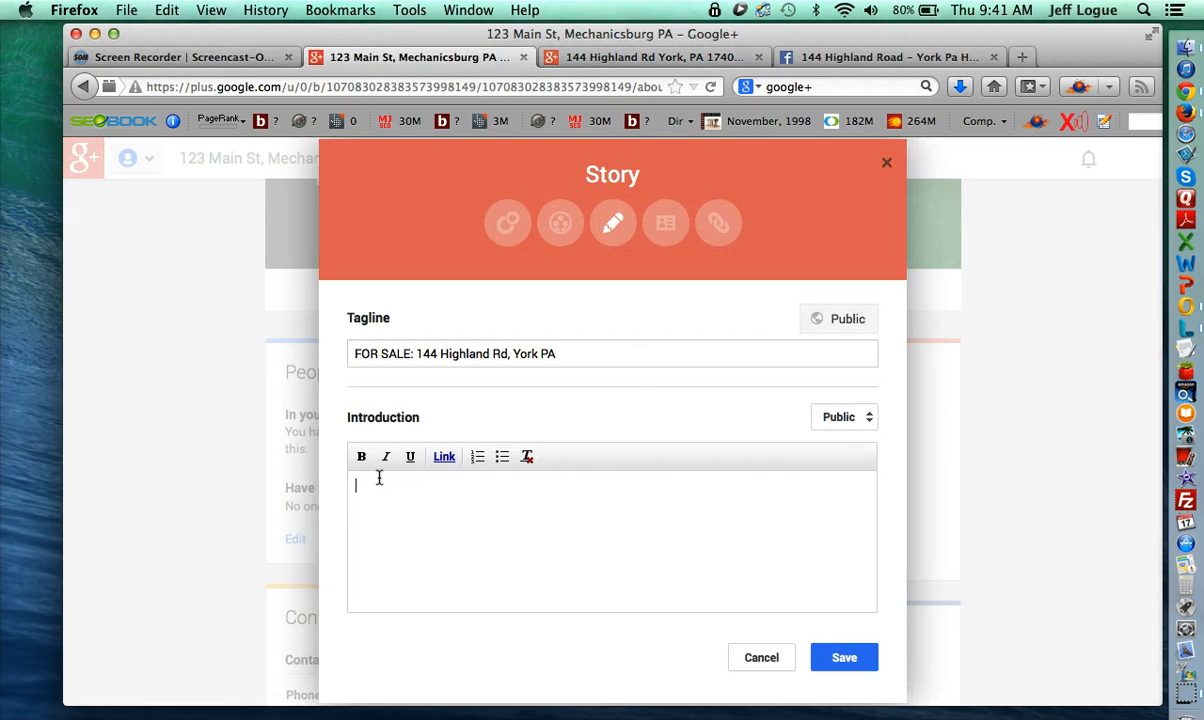
key(super+v)
click(850, 655)
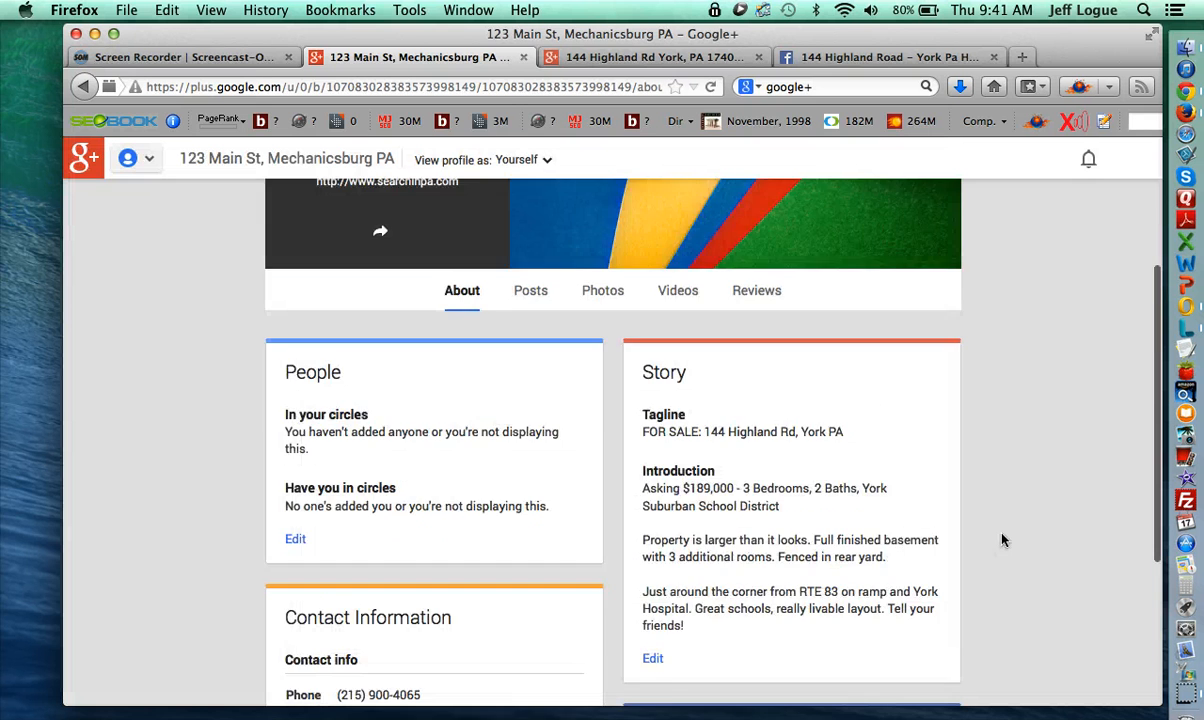
scroll(1002, 538, down, 3)
scroll(801, 524, up, 5)
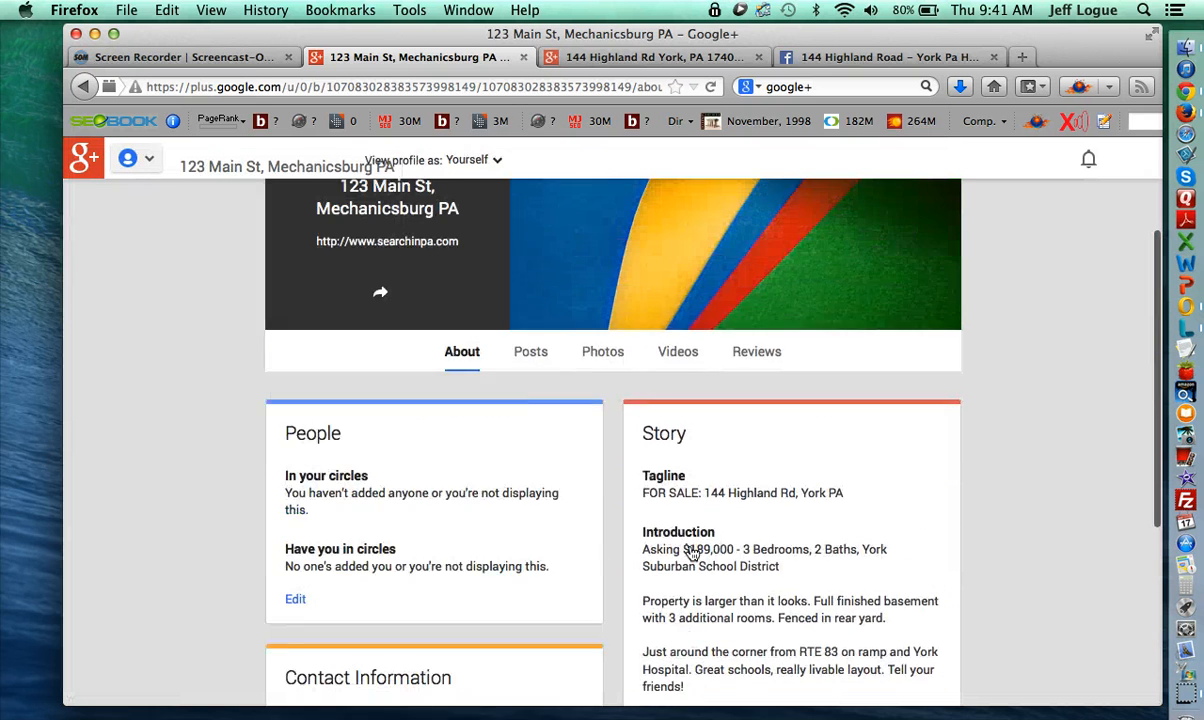
- Upload the house exterior photo from the Desktop as the new profile photo
click(529, 410)
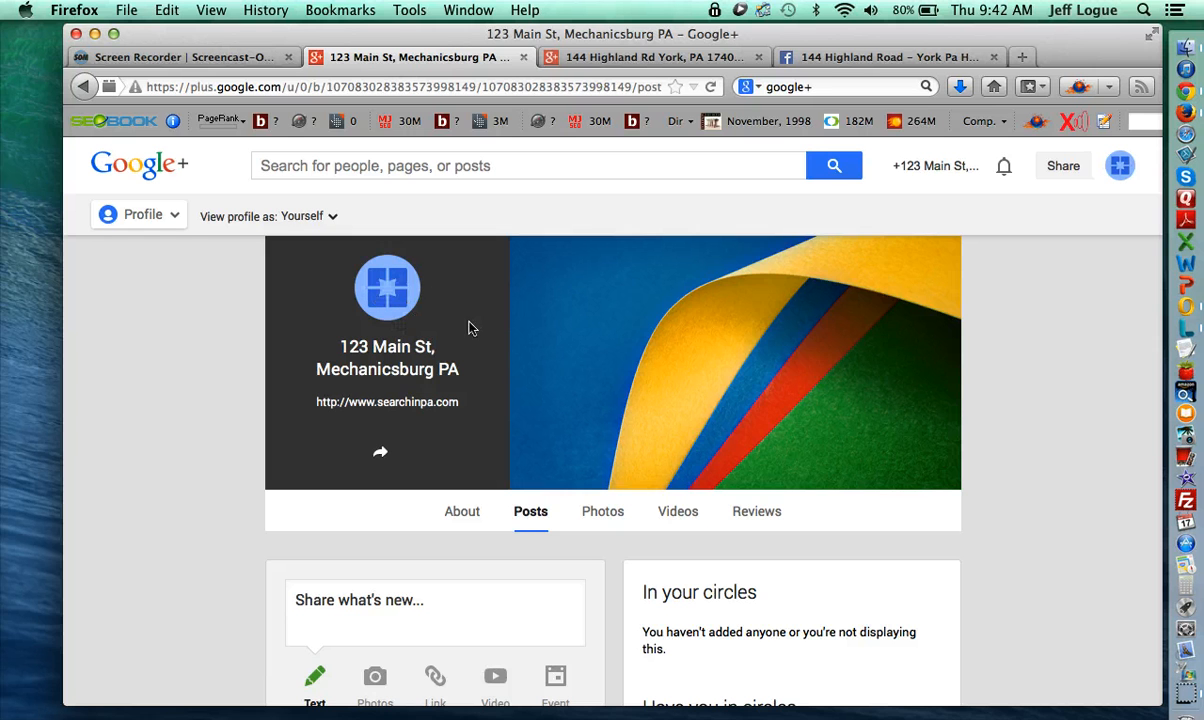
click(392, 292)
click(575, 487)
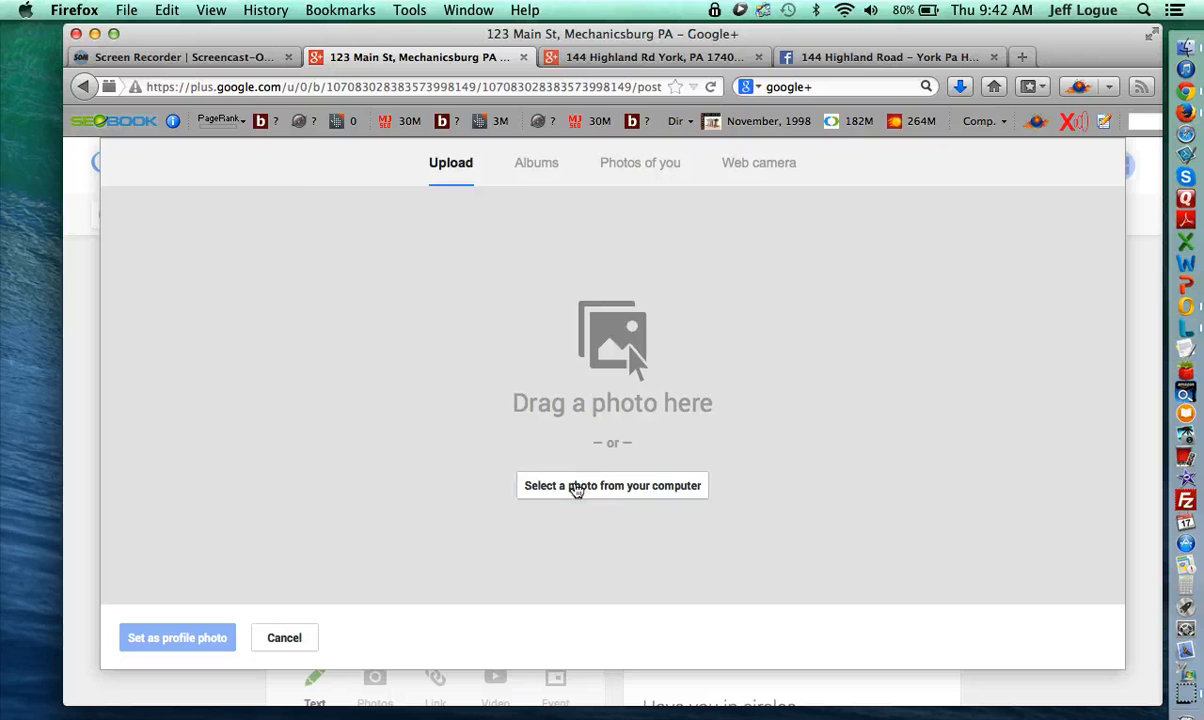
click(536, 170)
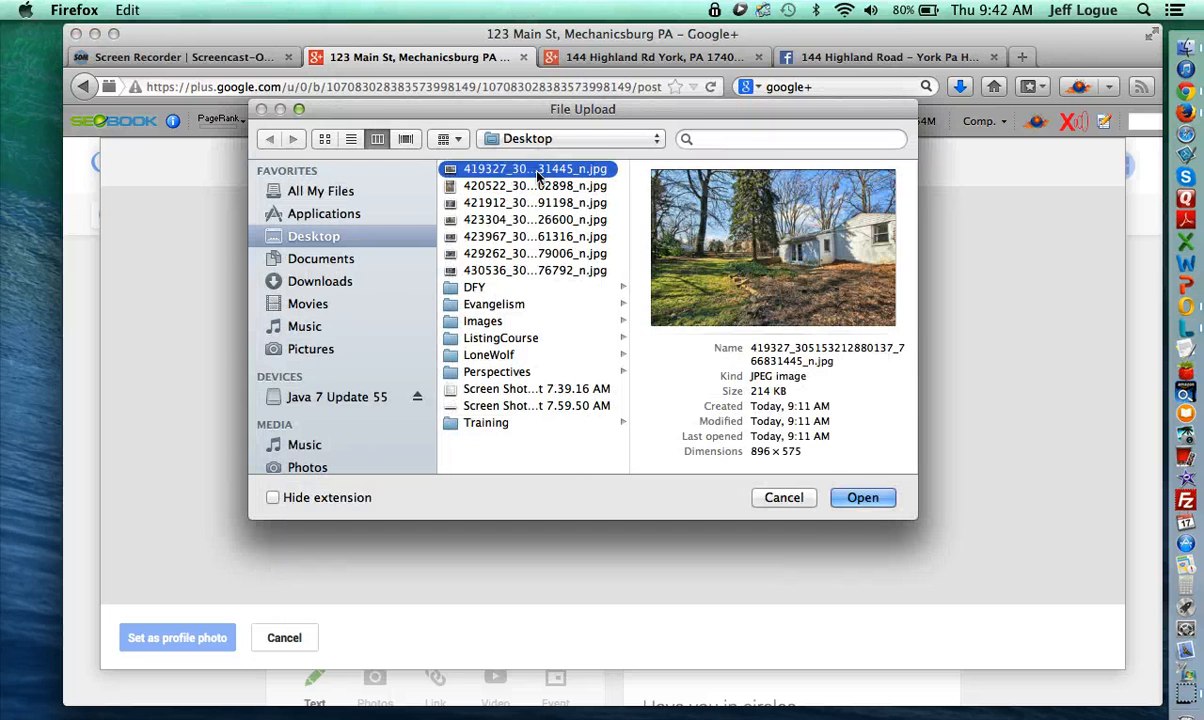
key(Down)
key(Down)
key(Down)
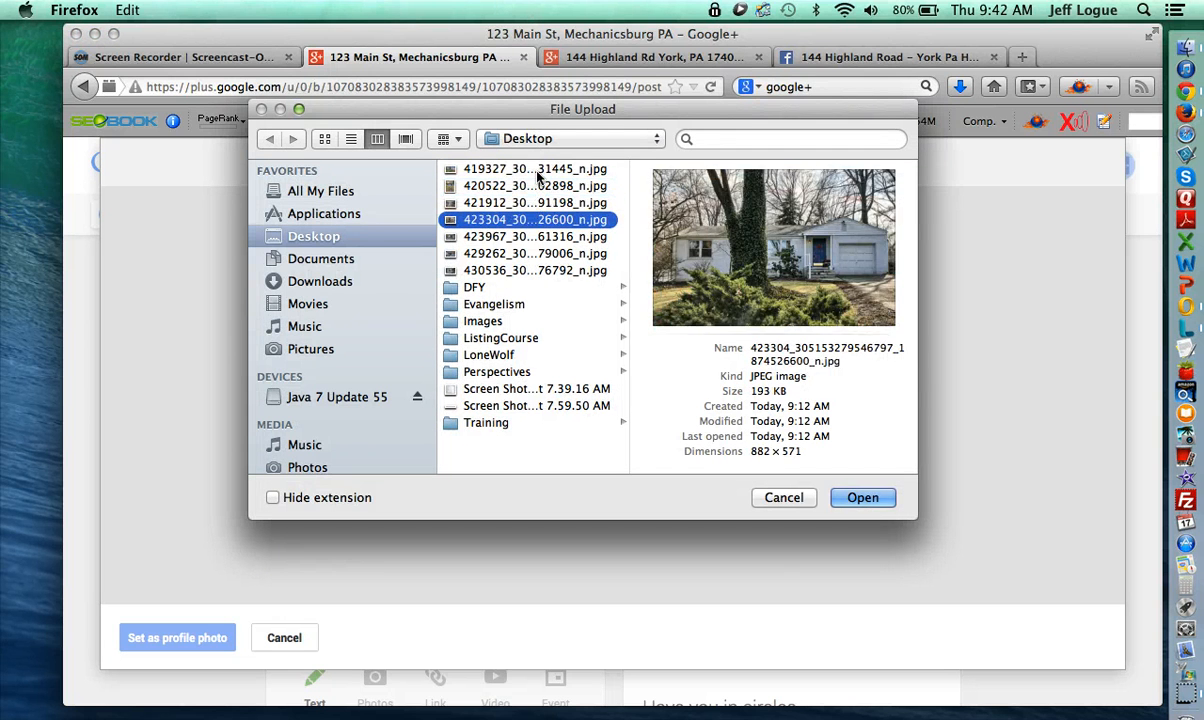
click(860, 508)
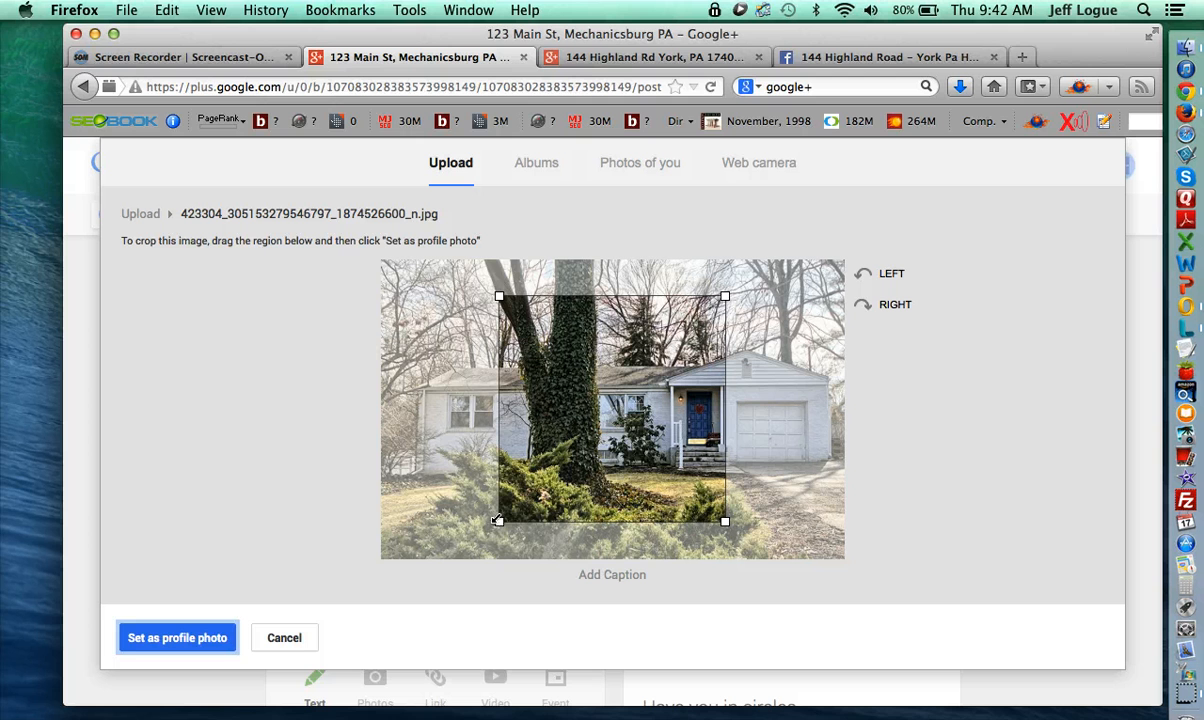
- Enlarge and reposition the crop, set it as profile photo, and share the post publicly
drag(498, 521, 366, 558)
drag(726, 297, 851, 262)
drag(570, 373, 597, 373)
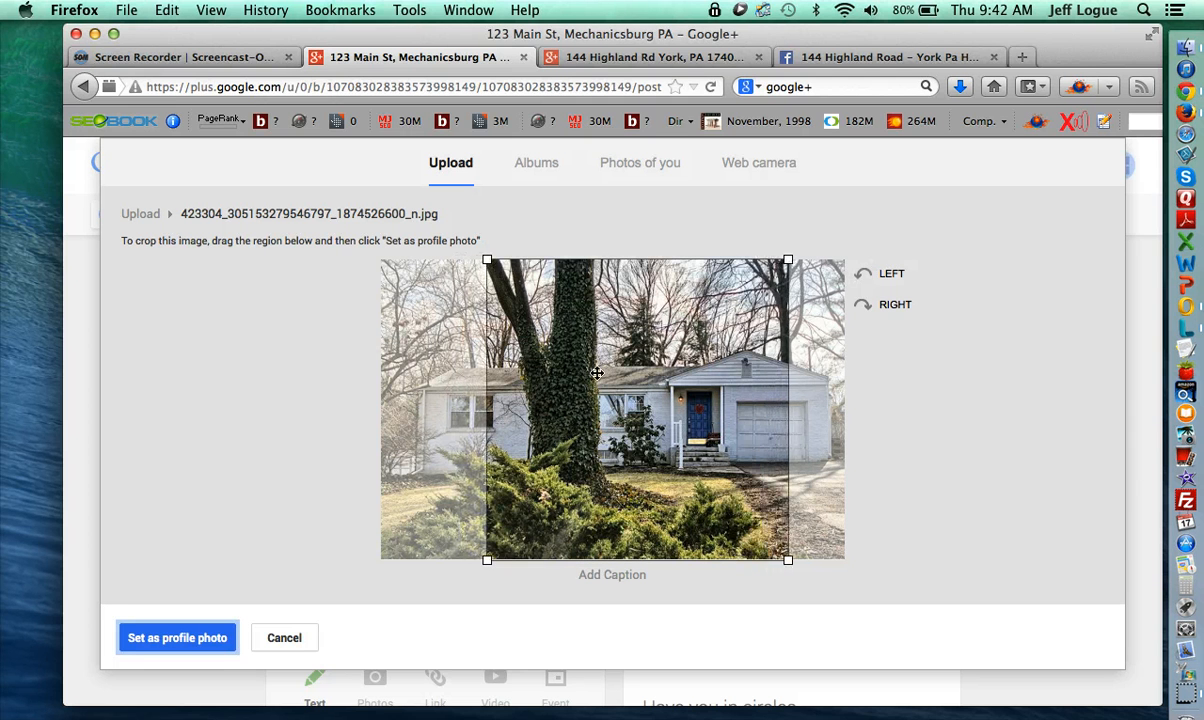
click(205, 637)
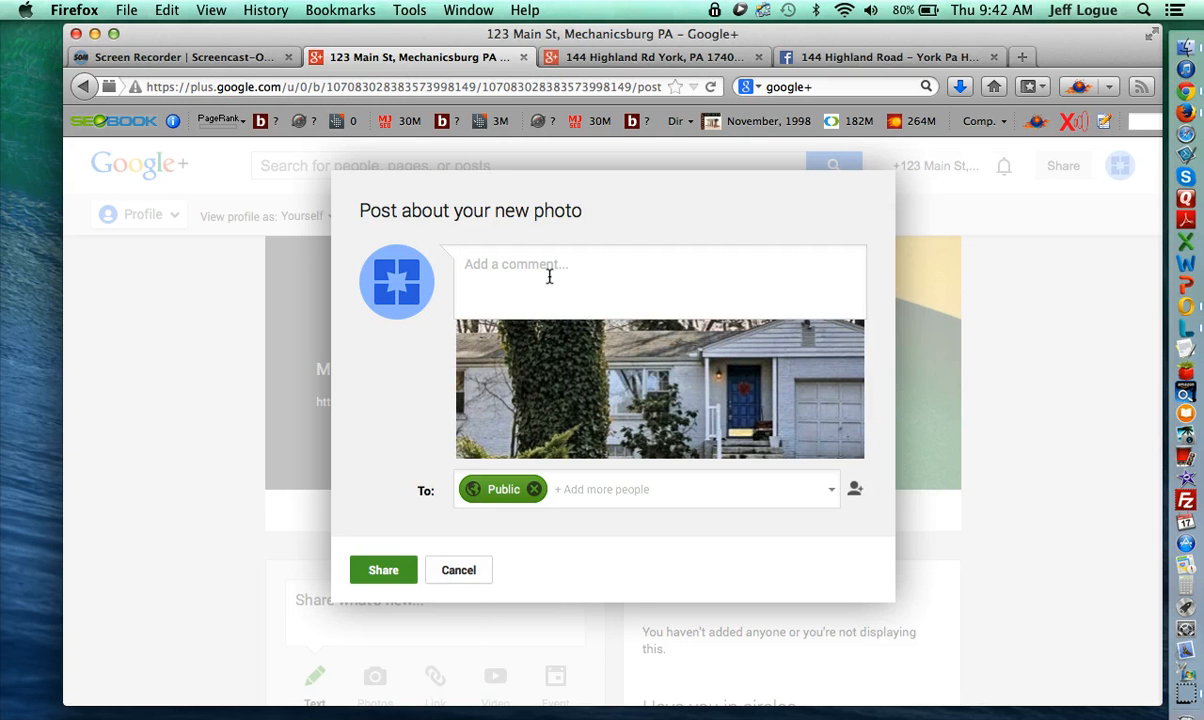
click(392, 570)
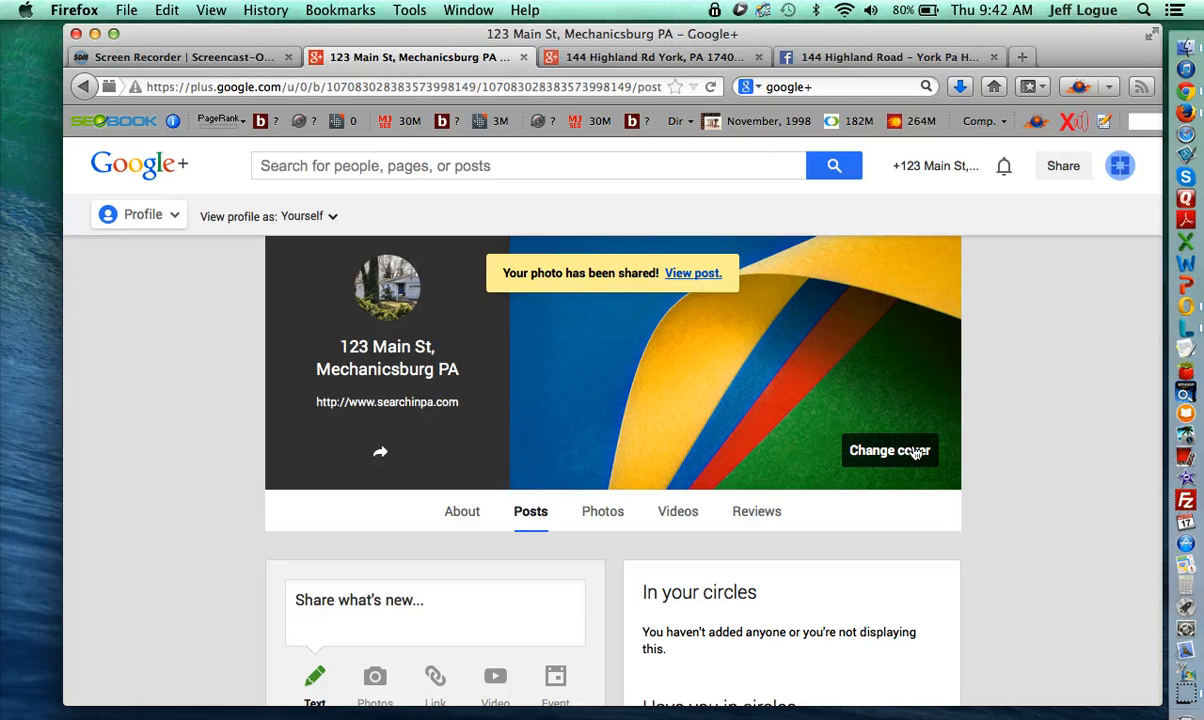
- Upload the living room photo from the Desktop as the page's cover image
click(916, 453)
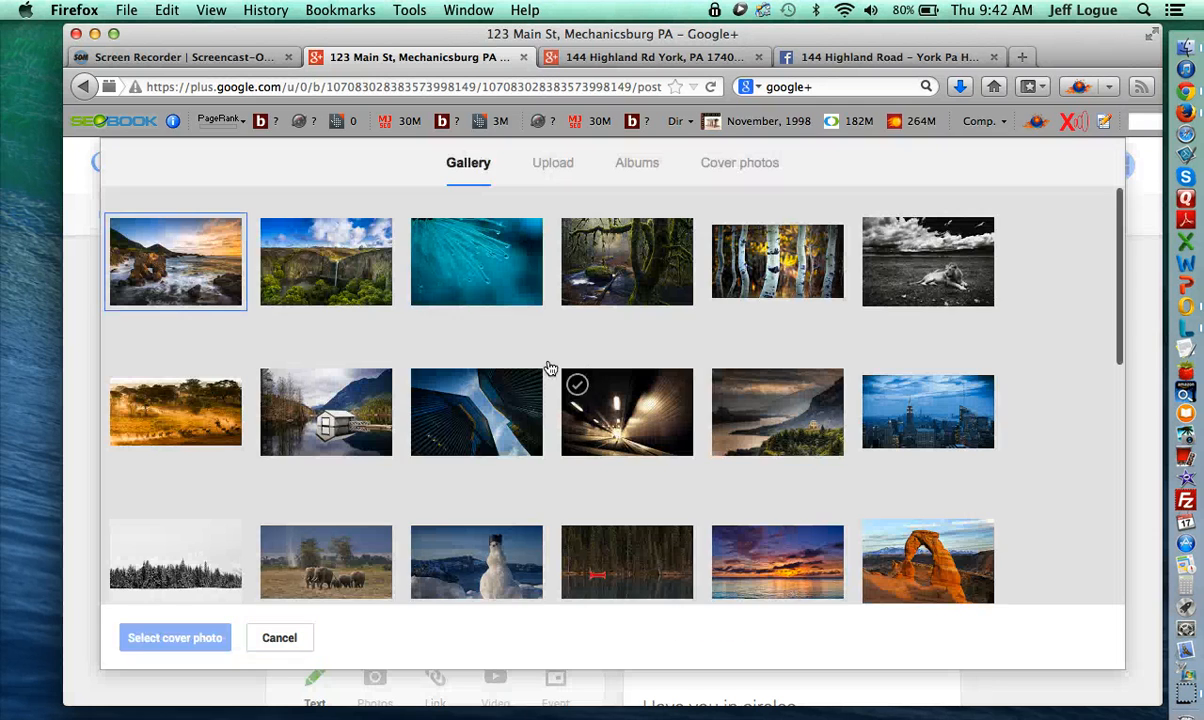
click(550, 164)
click(597, 490)
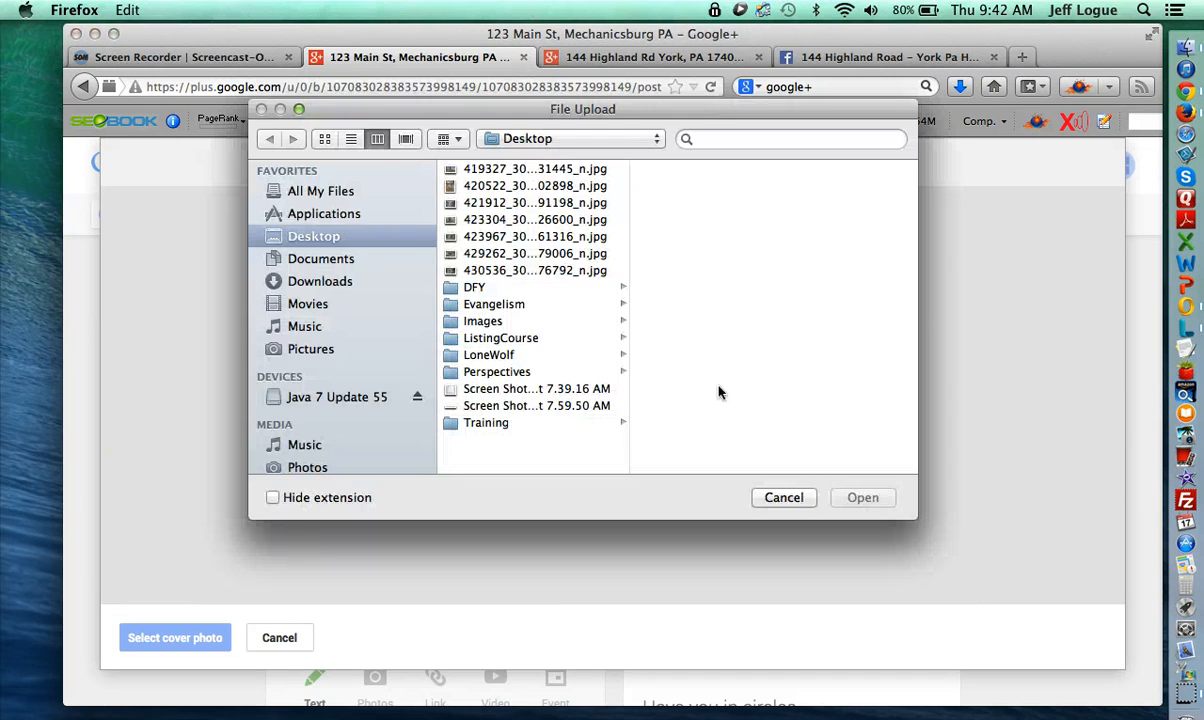
click(567, 204)
key(Down)
key(Down)
key(Down)
key(Down)
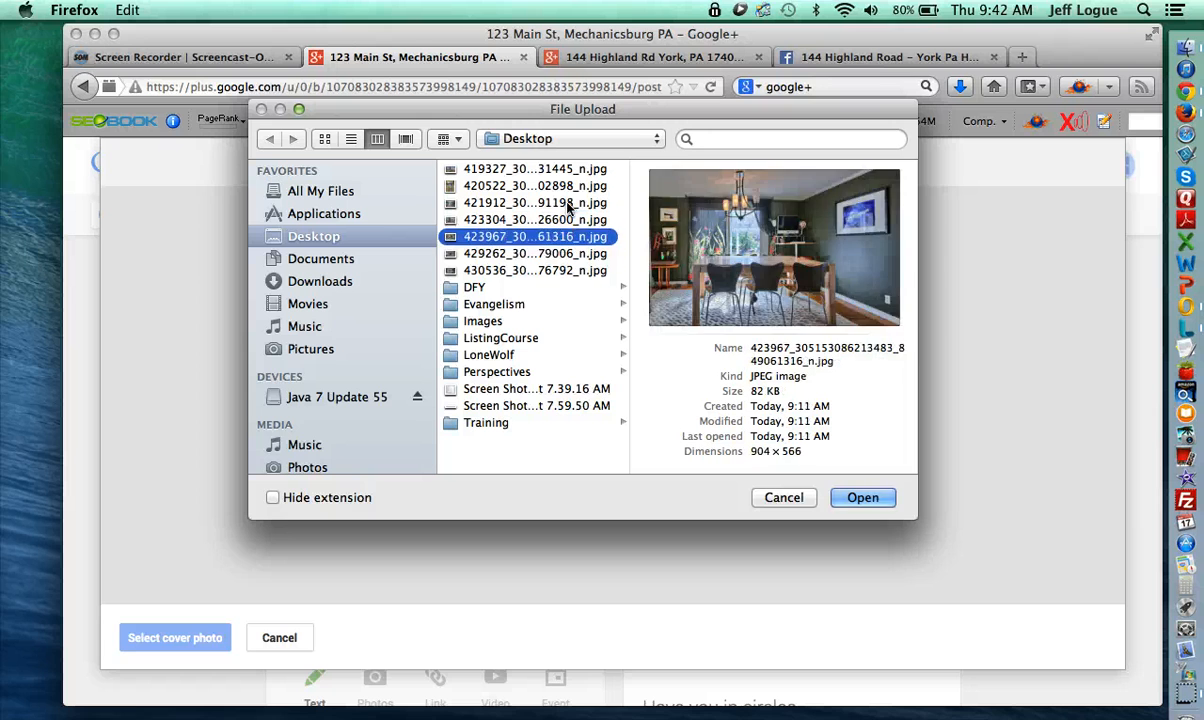
key(Up)
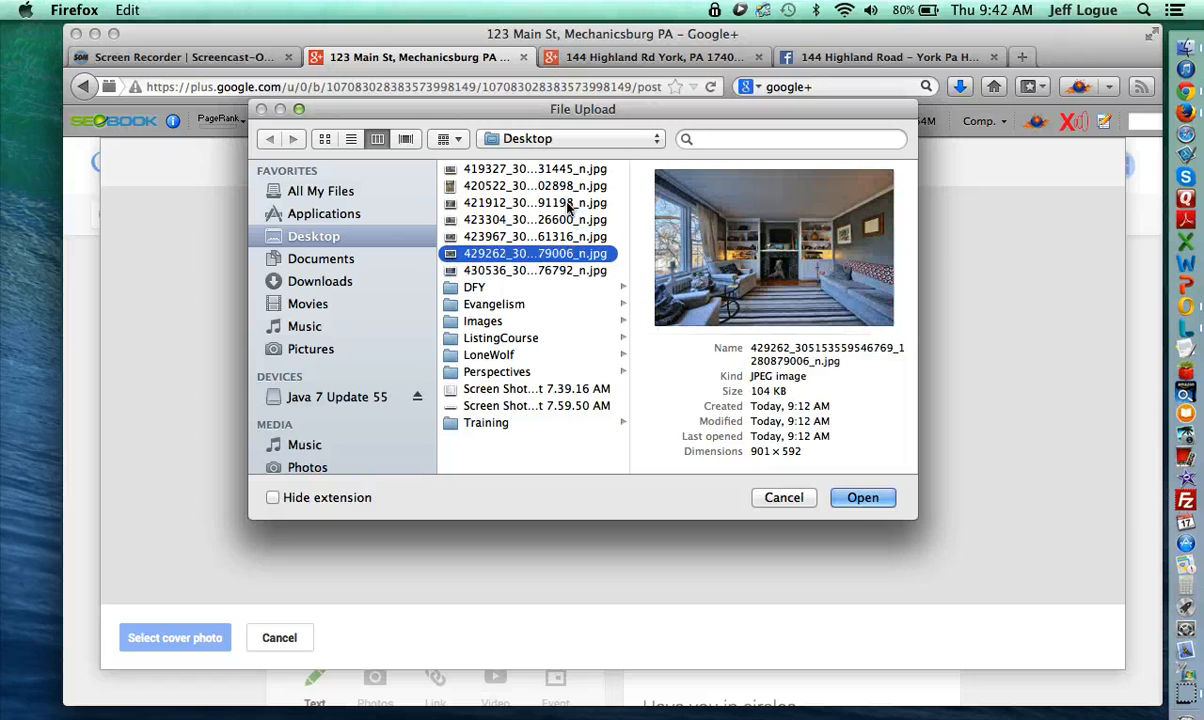
click(866, 497)
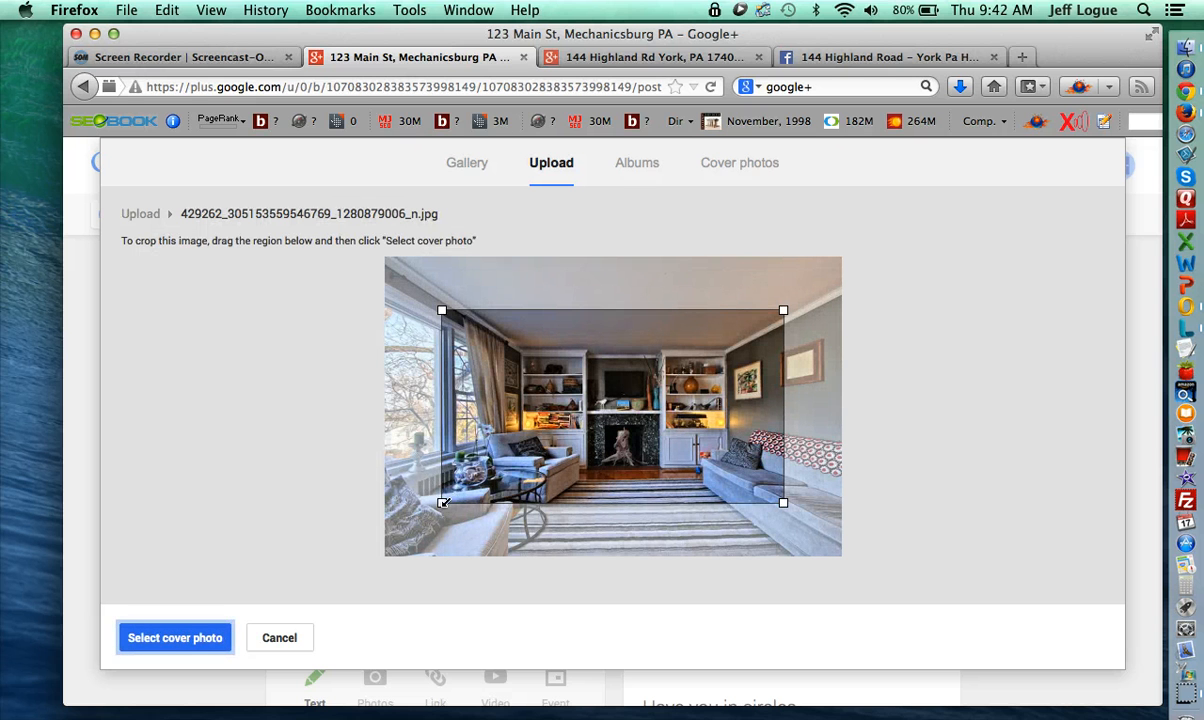
- Widen the cover crop to the photo's edges and set it as the cover
drag(424, 501, 334, 547)
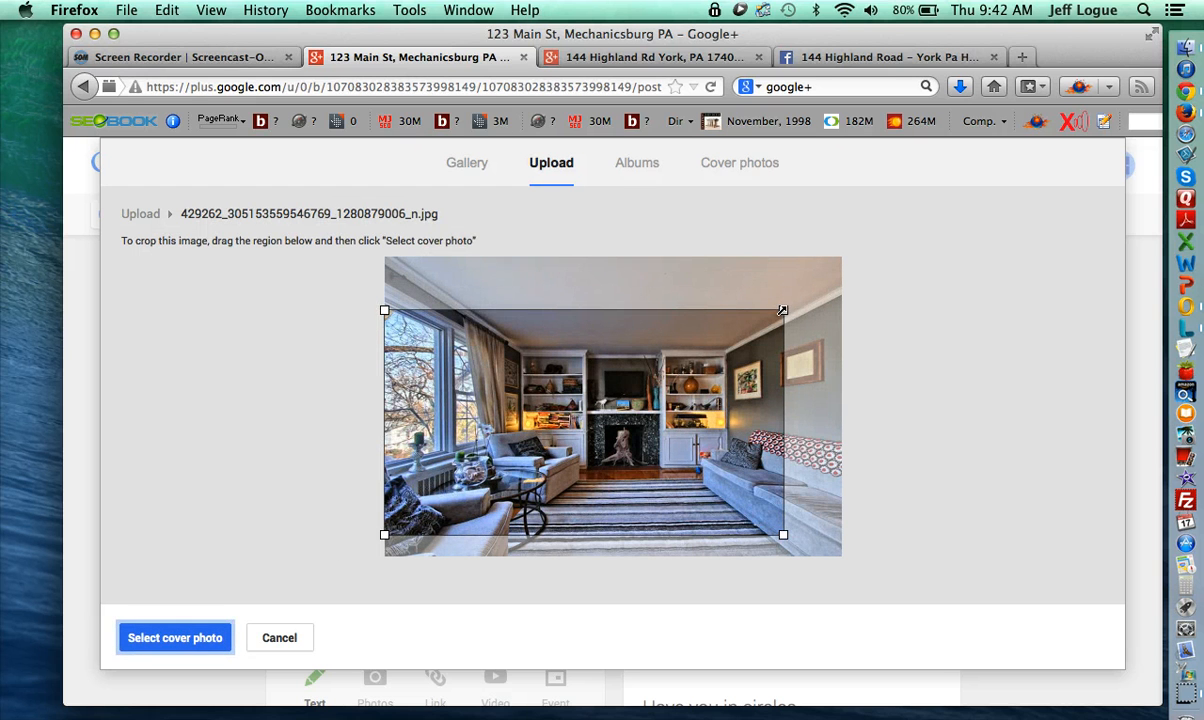
drag(782, 311, 823, 287)
right_click(878, 287)
click(640, 337)
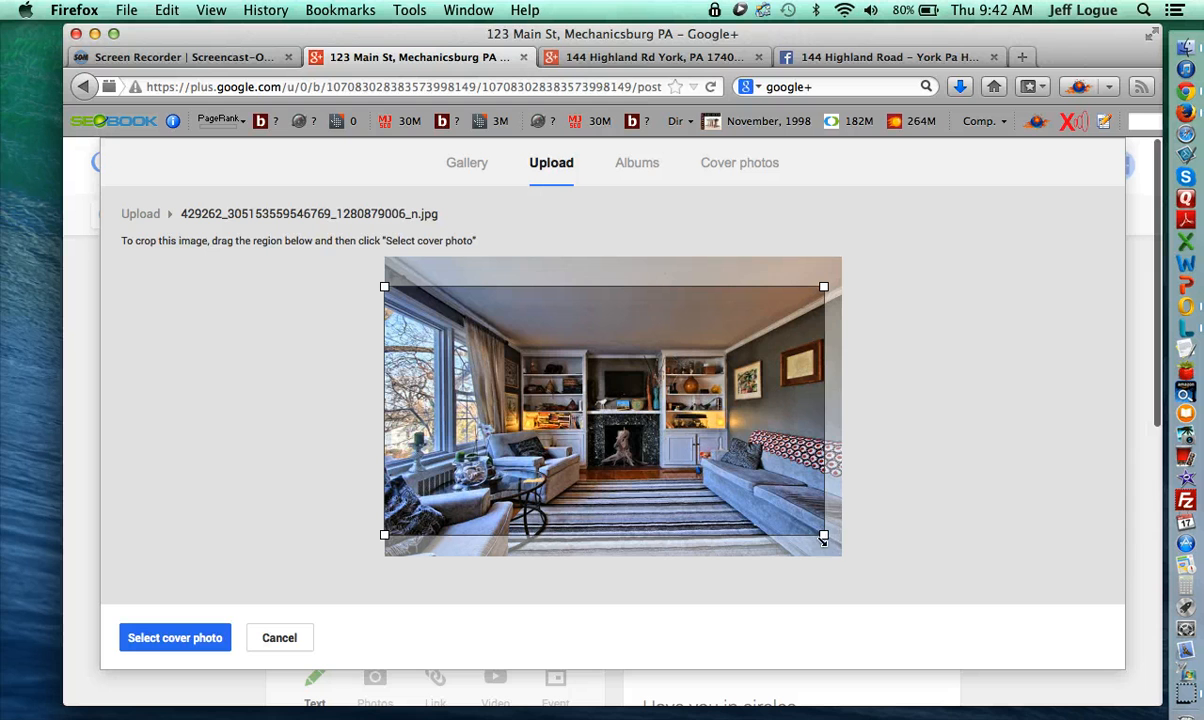
drag(823, 534, 872, 544)
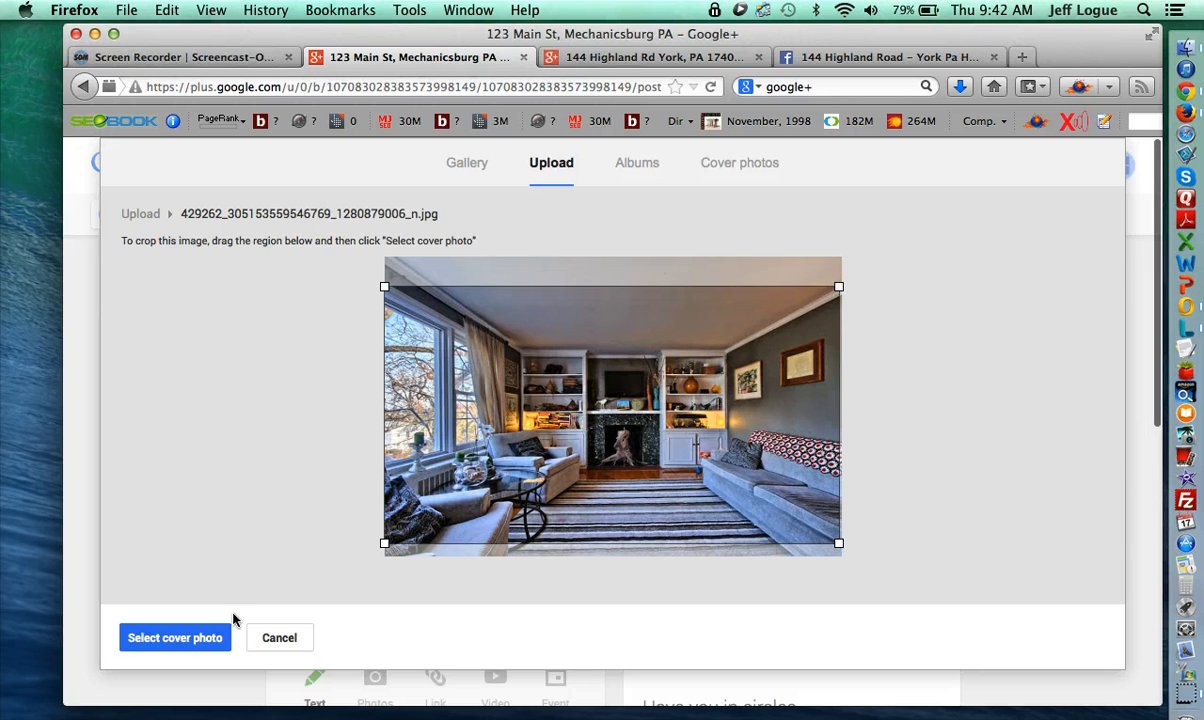
click(186, 637)
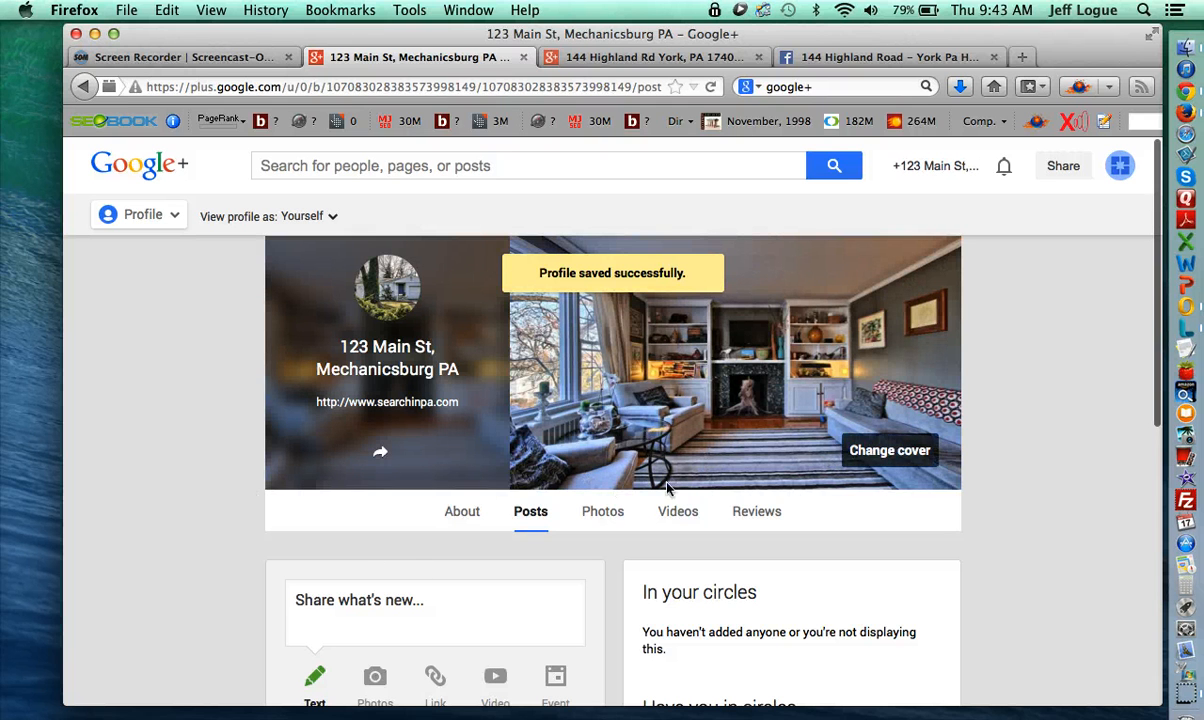
- Scroll the 123 Main St Posts view down and back up to check the living-room cover
scroll(190, 533, down, 5)
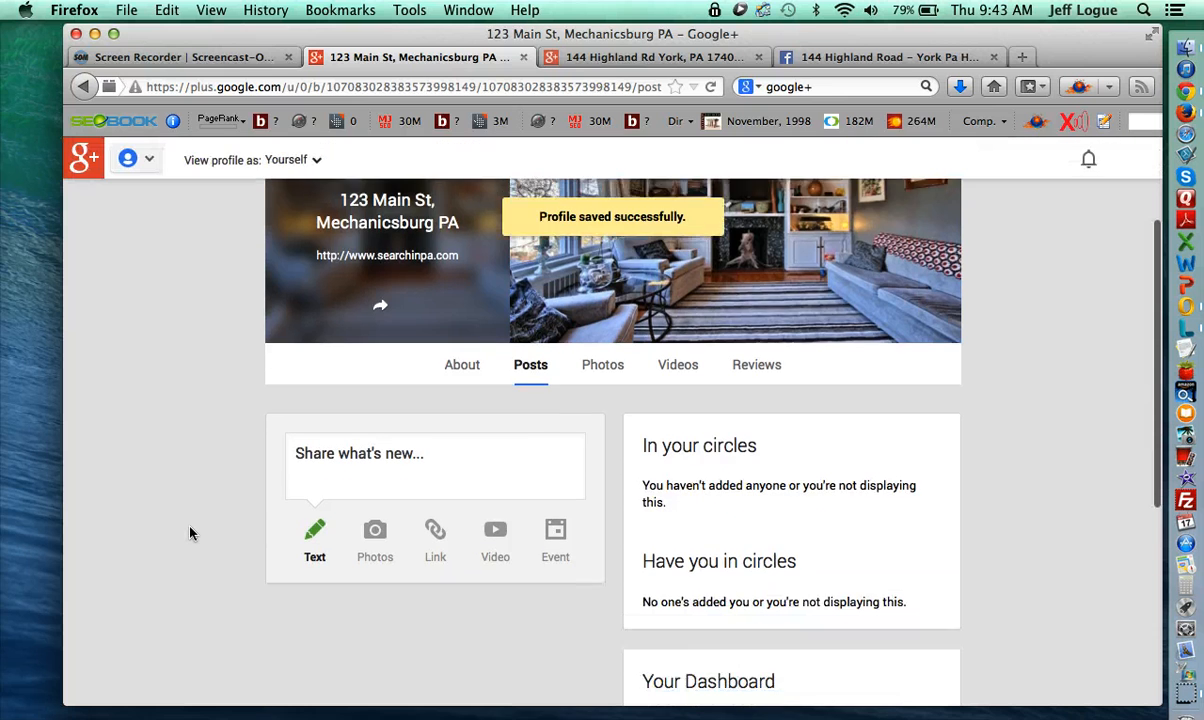
scroll(239, 567, up, 1)
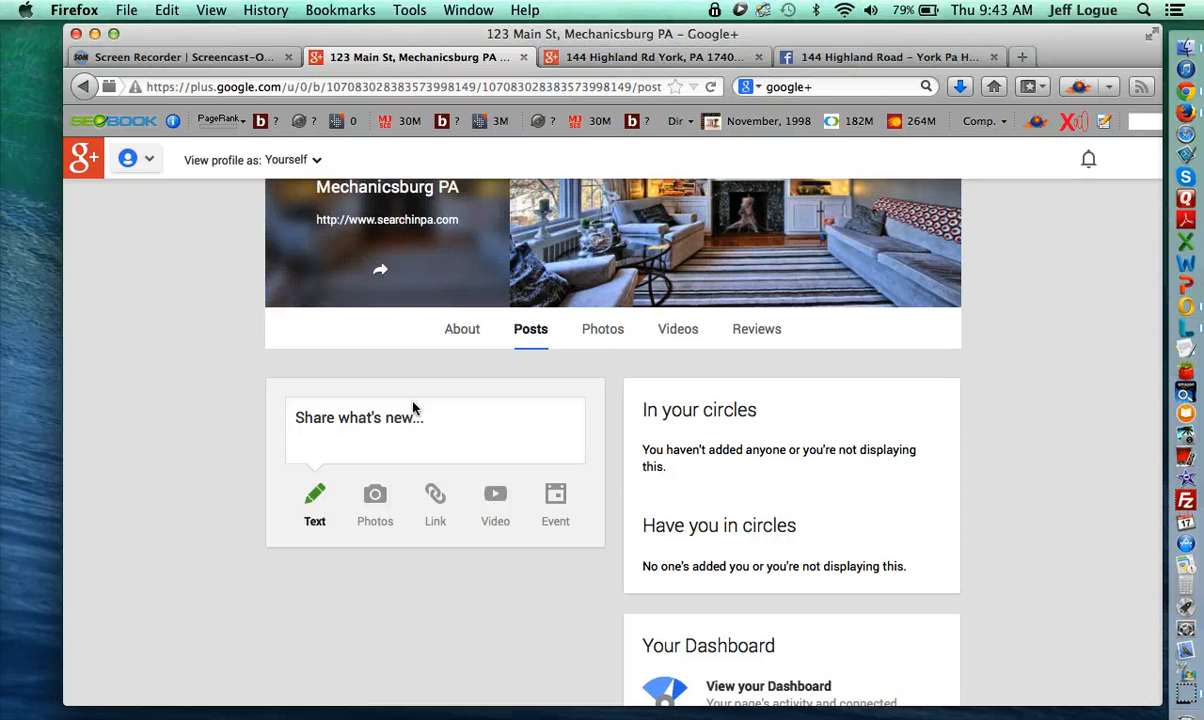
click(577, 53)
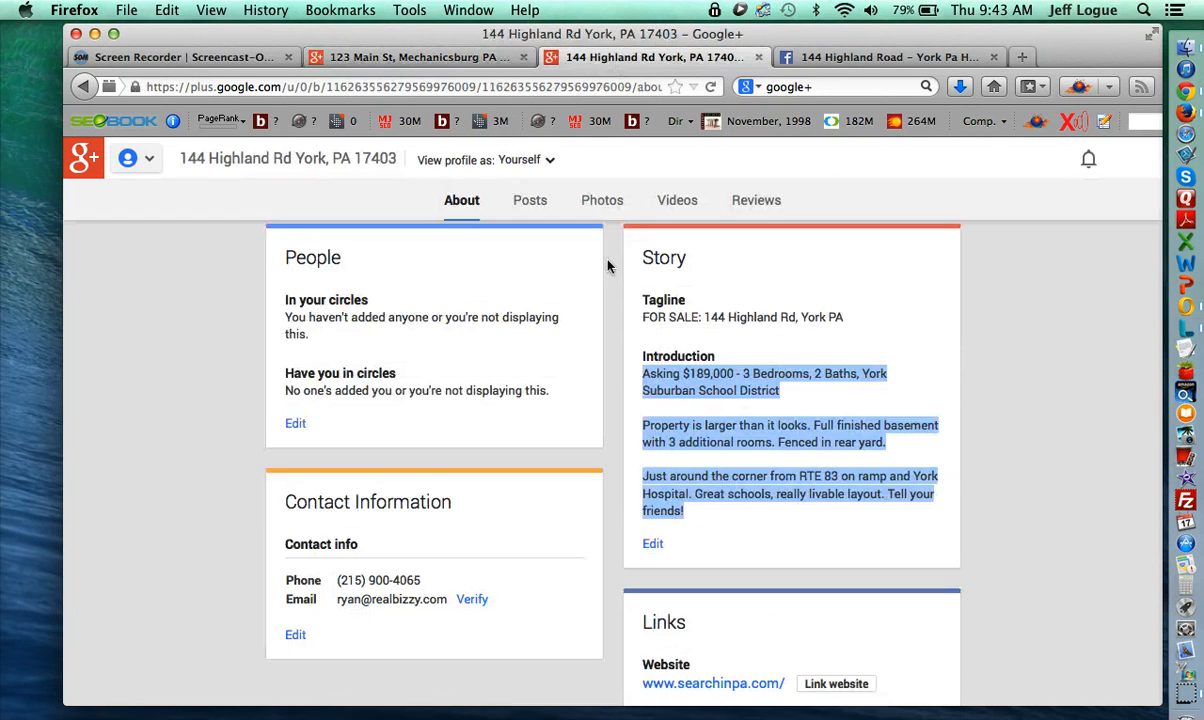
click(525, 203)
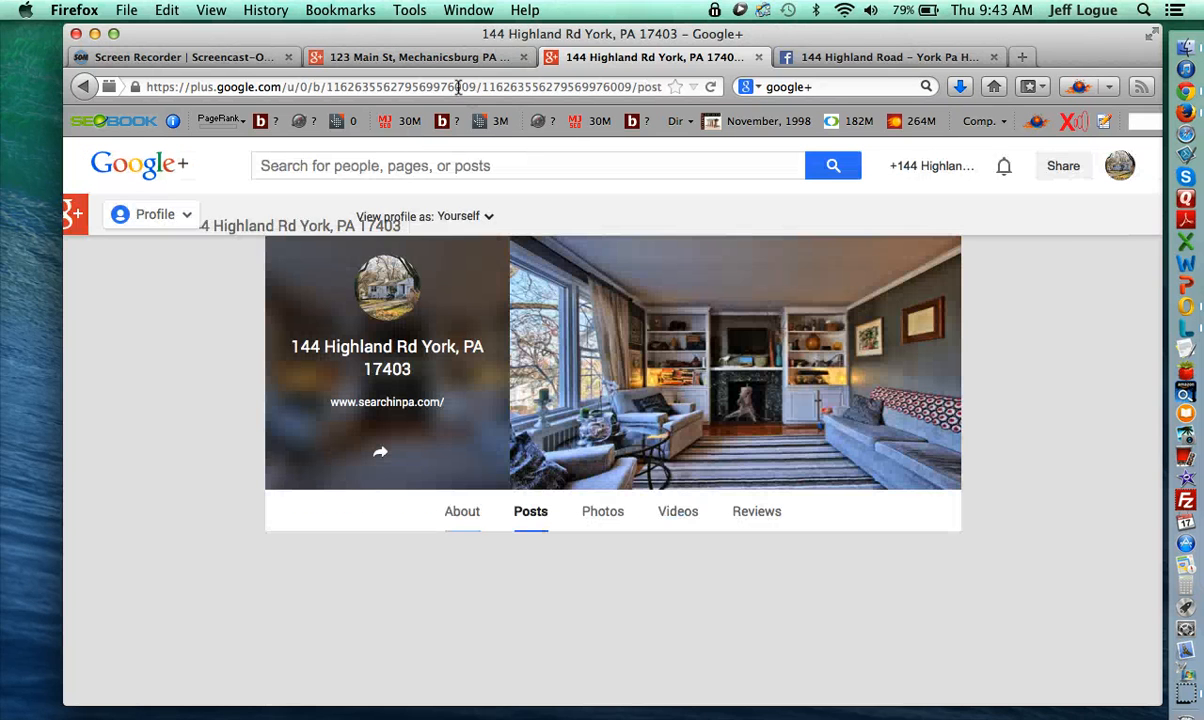
scroll(557, 366, down, 5)
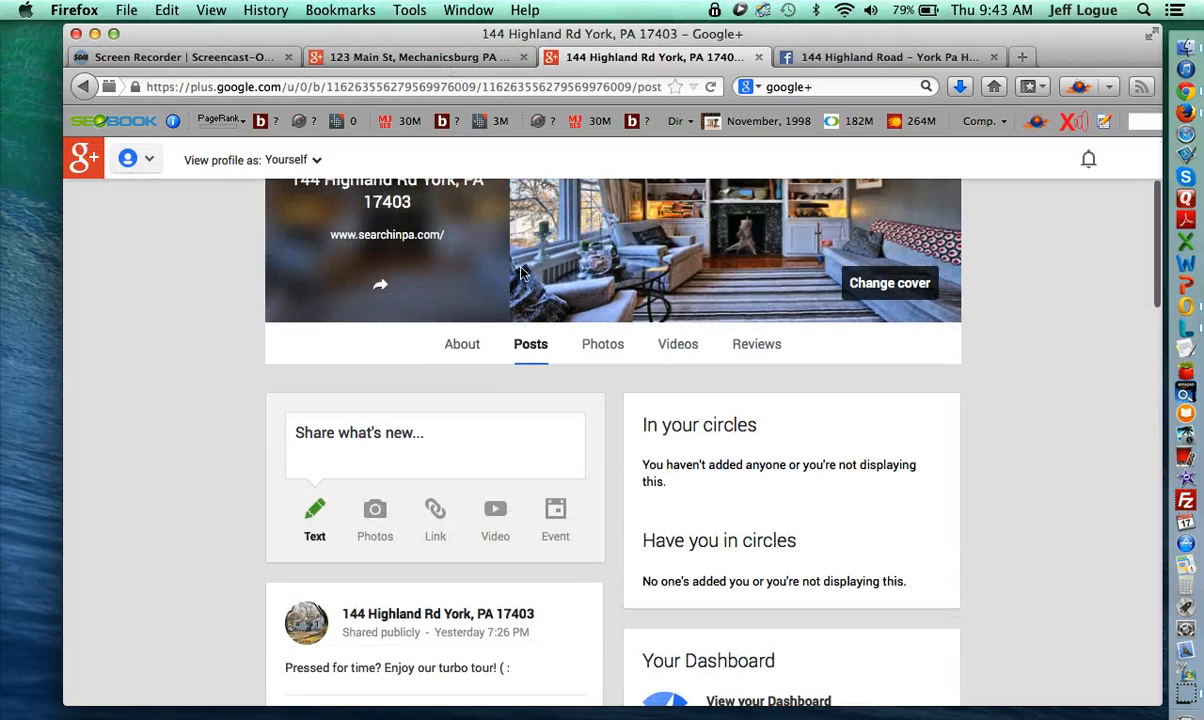
scroll(544, 364, down, 15)
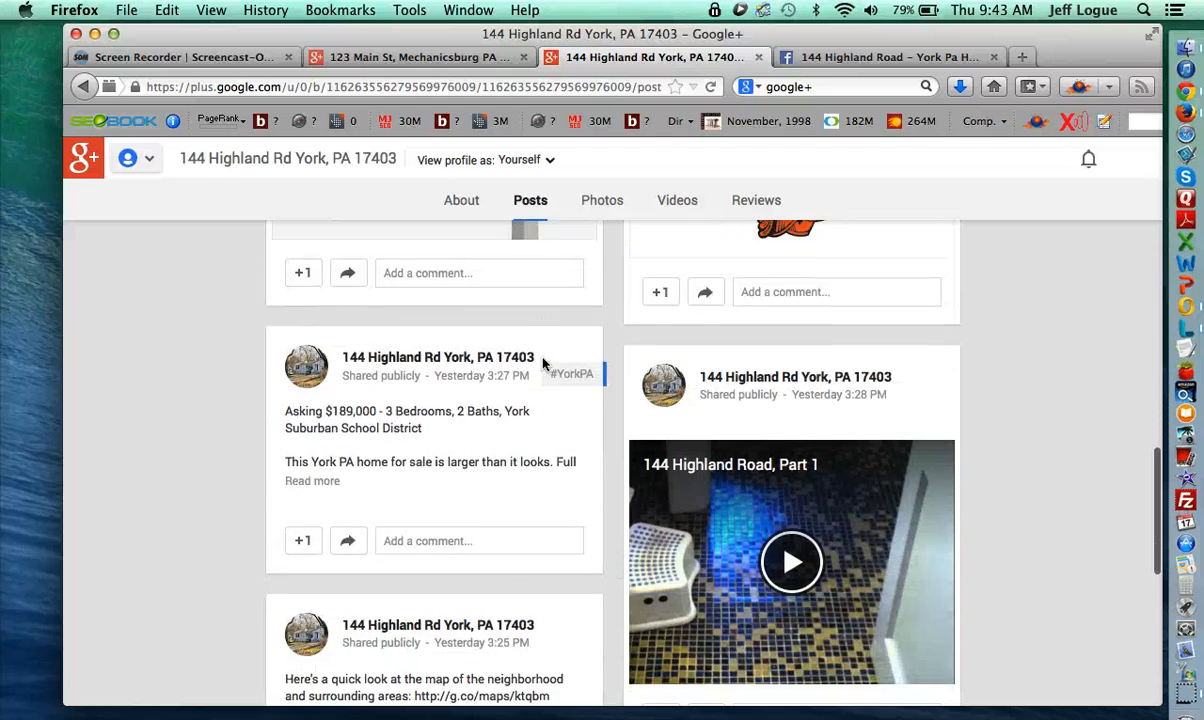
scroll(544, 364, down, 5)
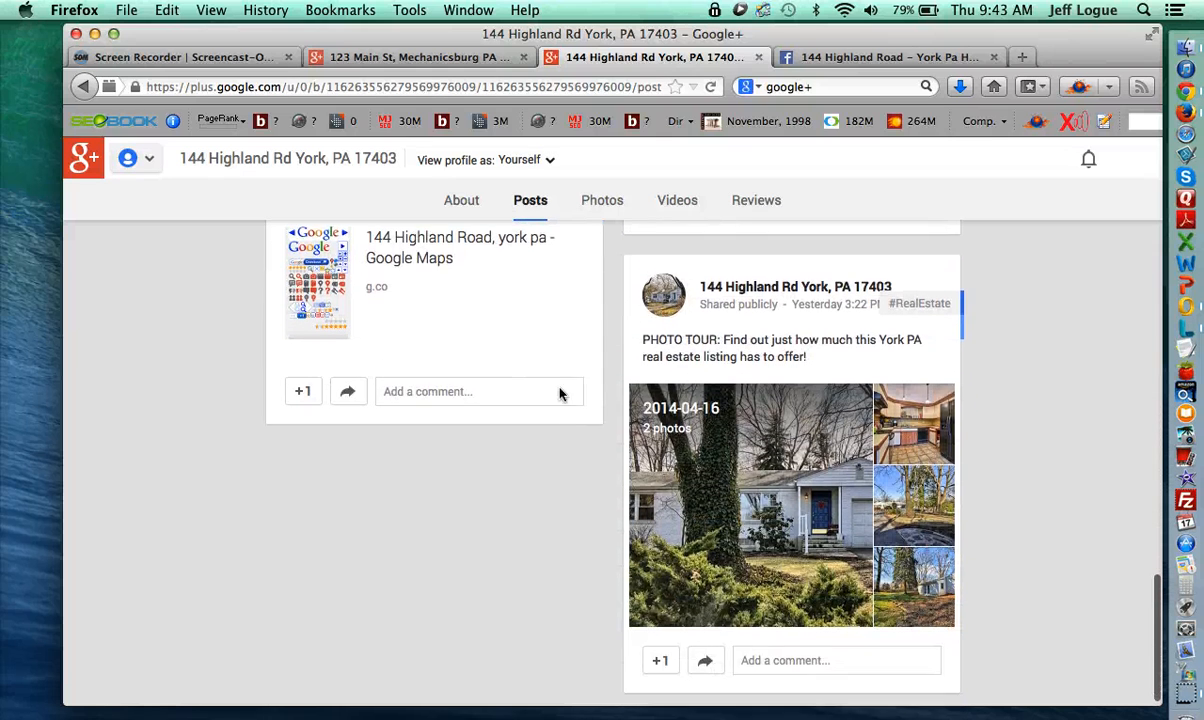
scroll(790, 520, down, 1)
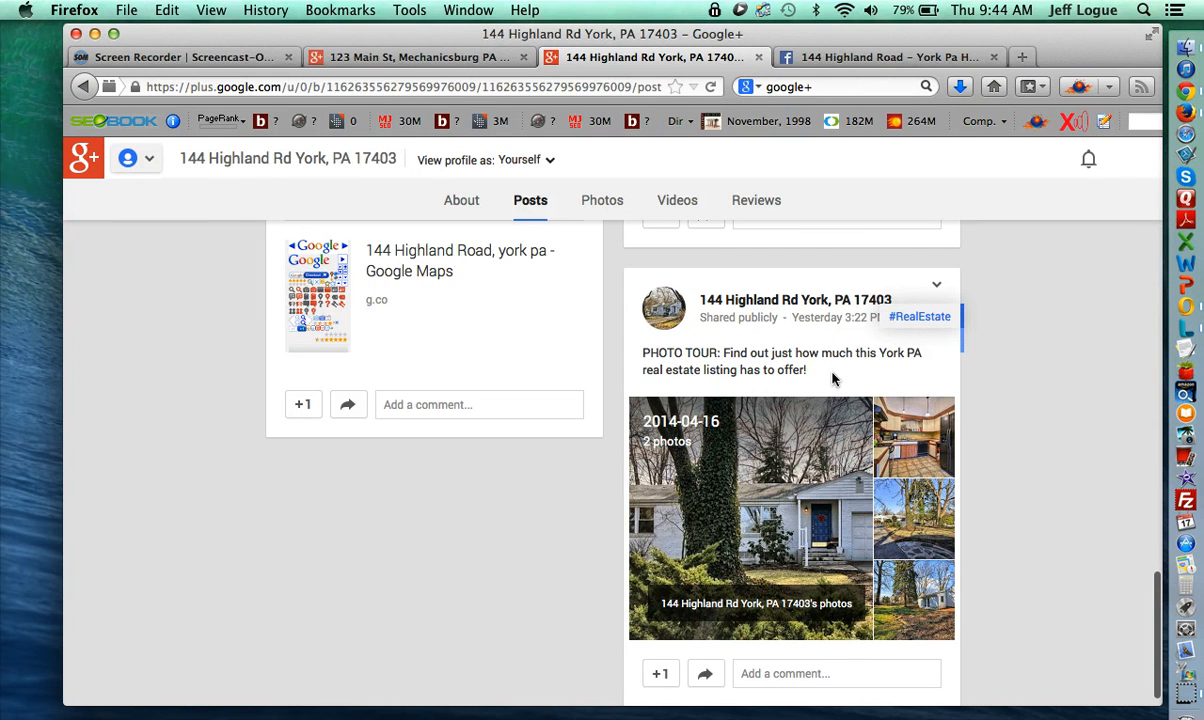
drag(807, 372, 641, 355)
key(super+c)
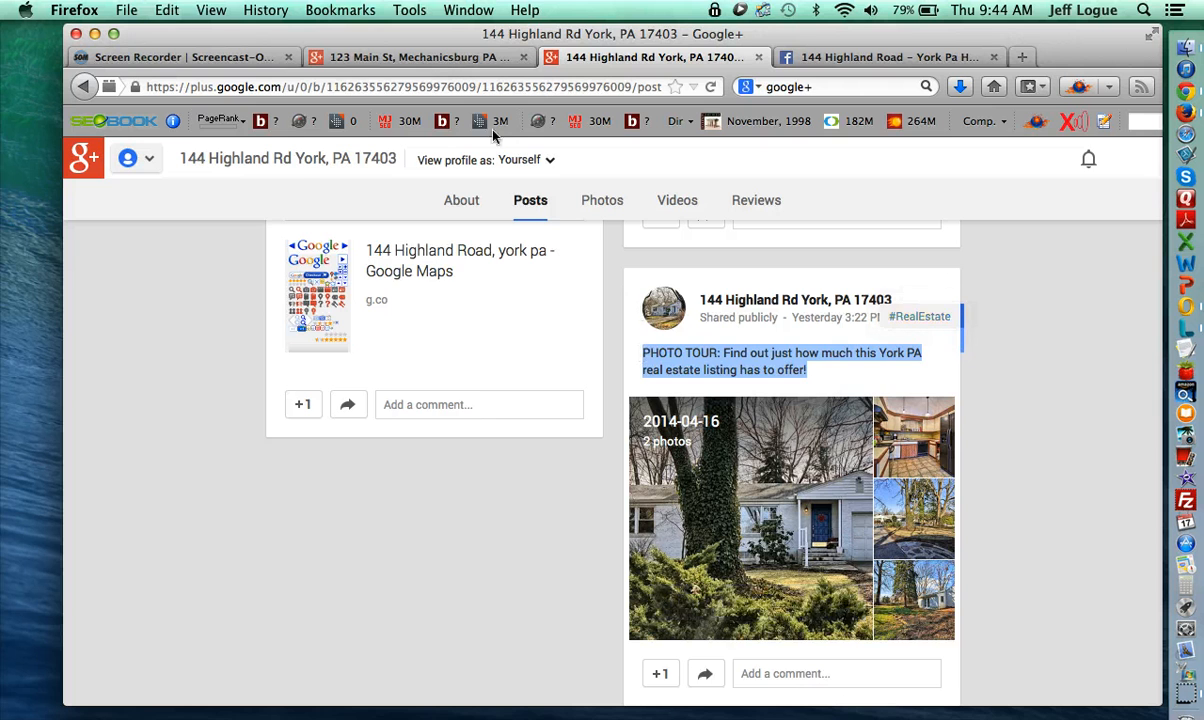
click(414, 55)
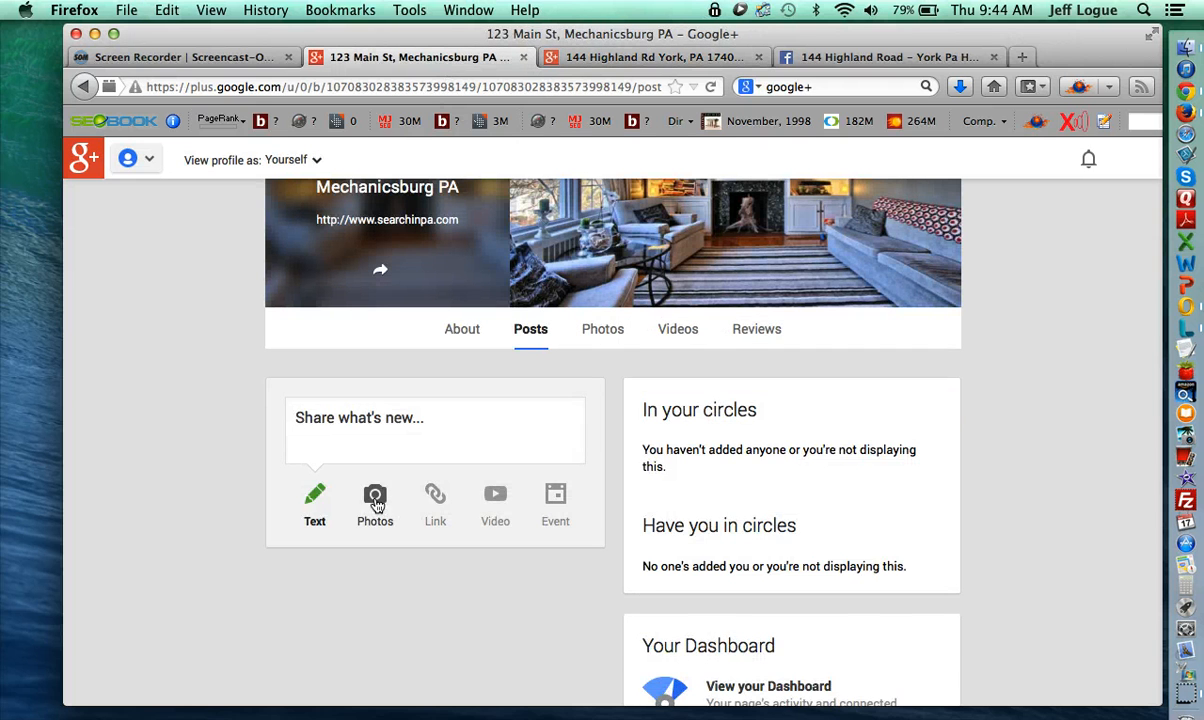
- Upload all seven house jpg photos from the computer into a new 123 Main St photo post
click(375, 495)
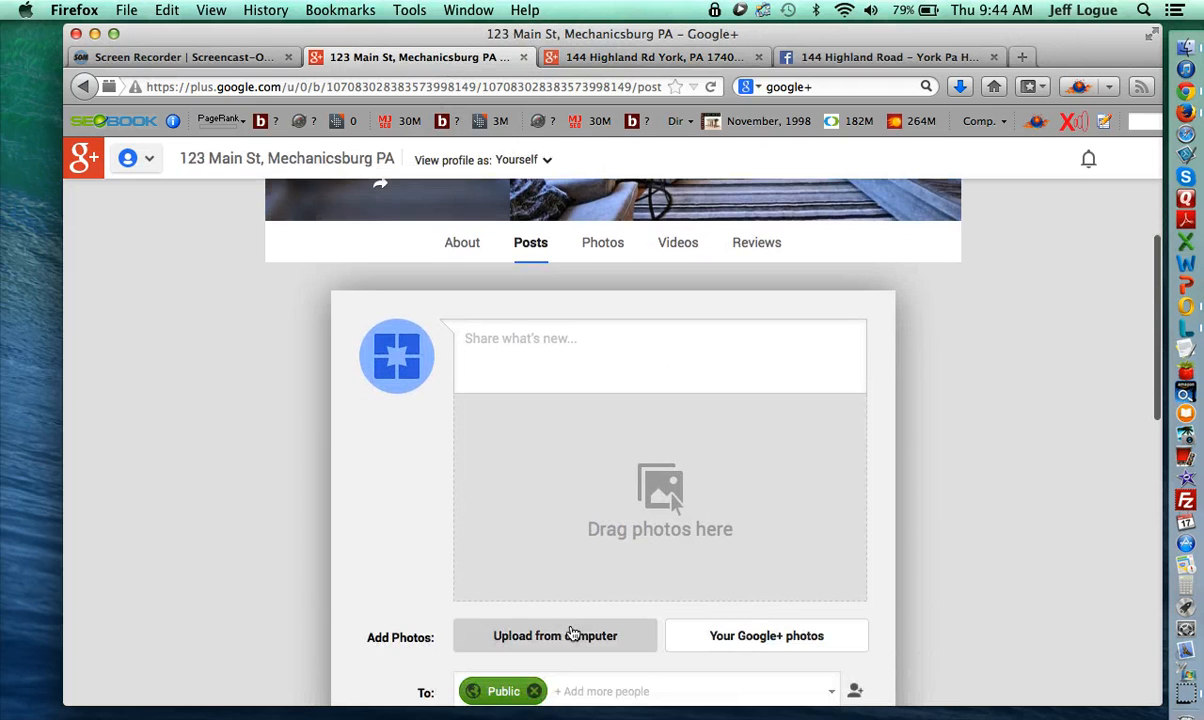
click(572, 634)
click(565, 170)
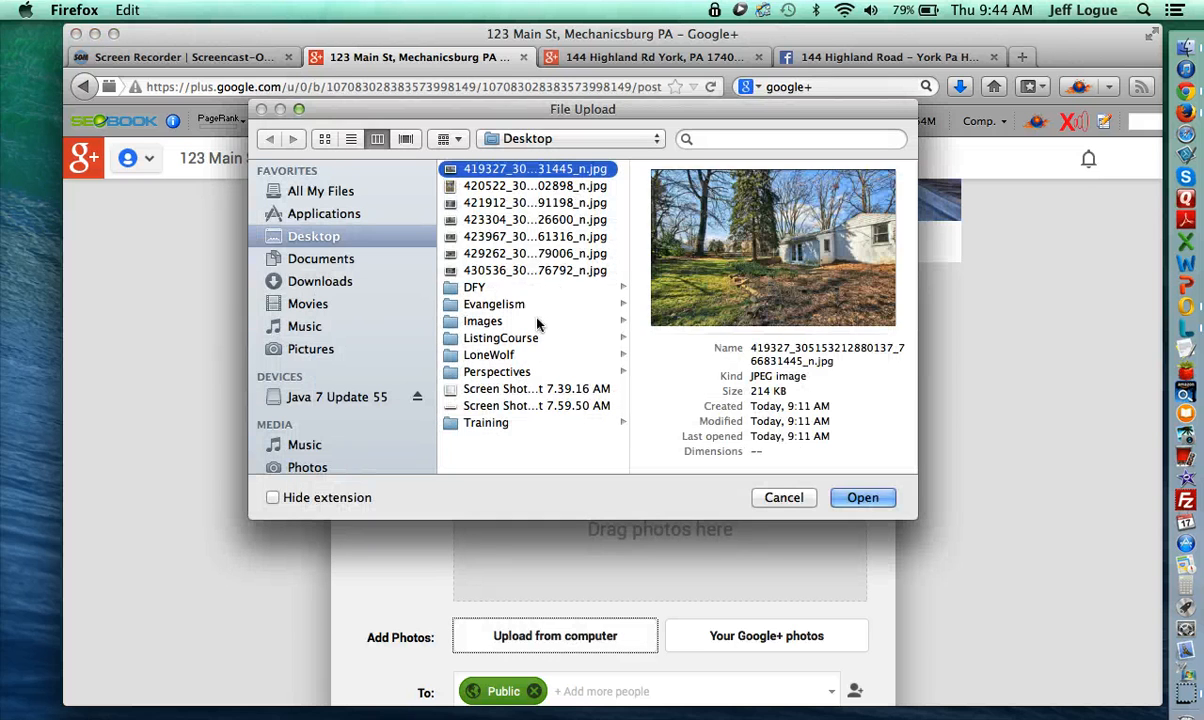
shift+click(522, 266)
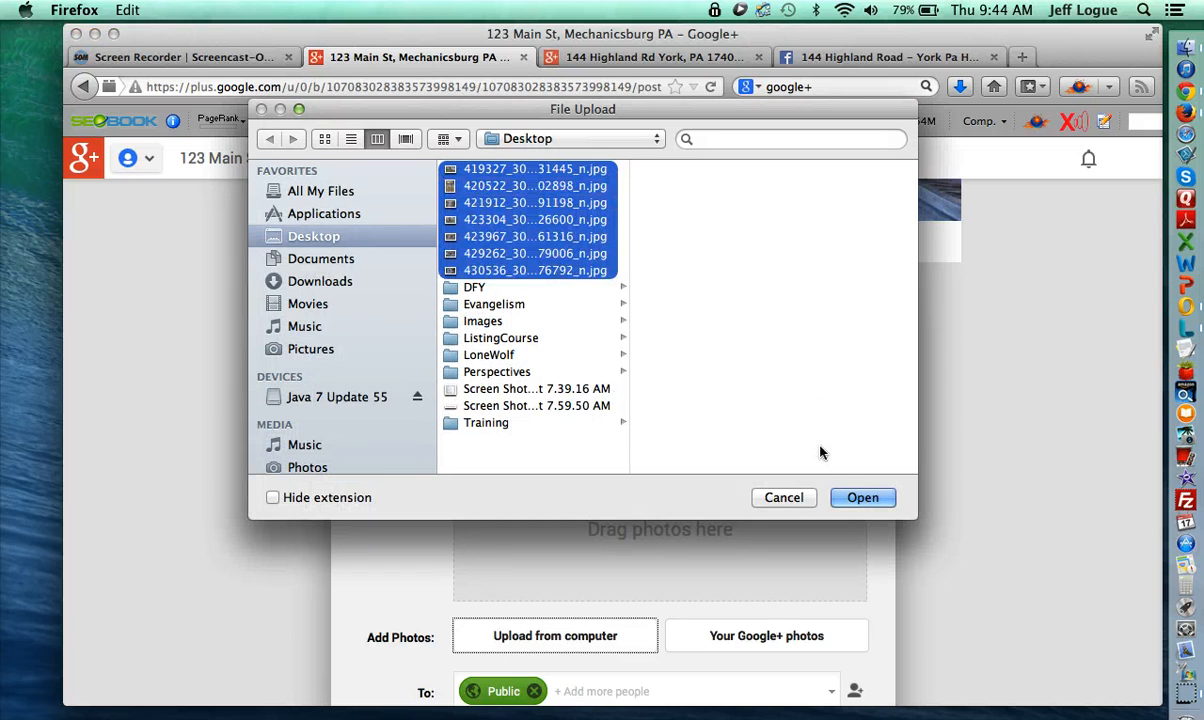
click(859, 498)
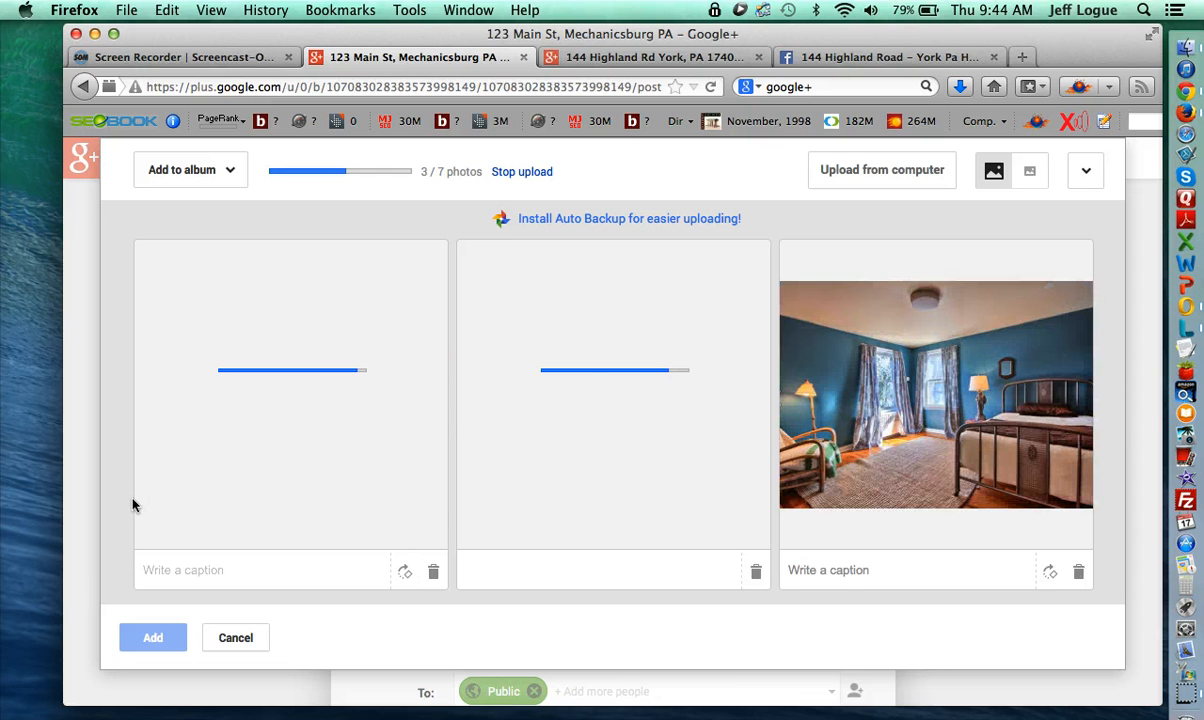
scroll(112, 518, down, 1)
scroll(112, 518, down, 5)
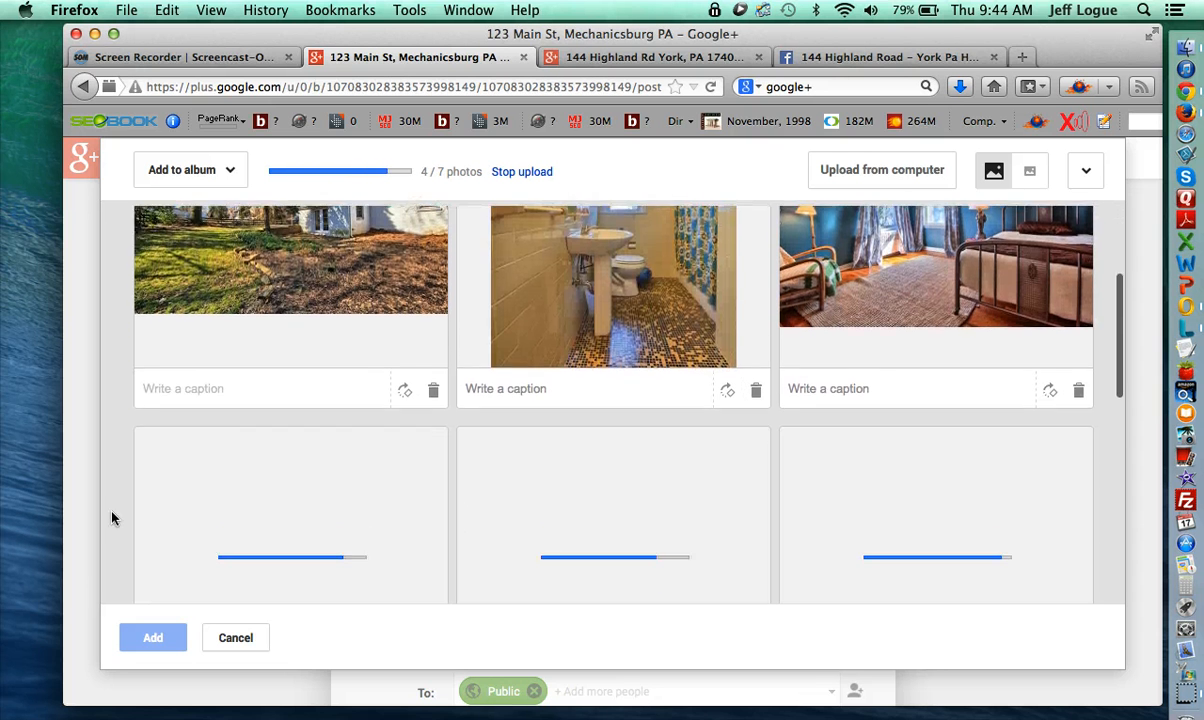
scroll(112, 518, down, 3)
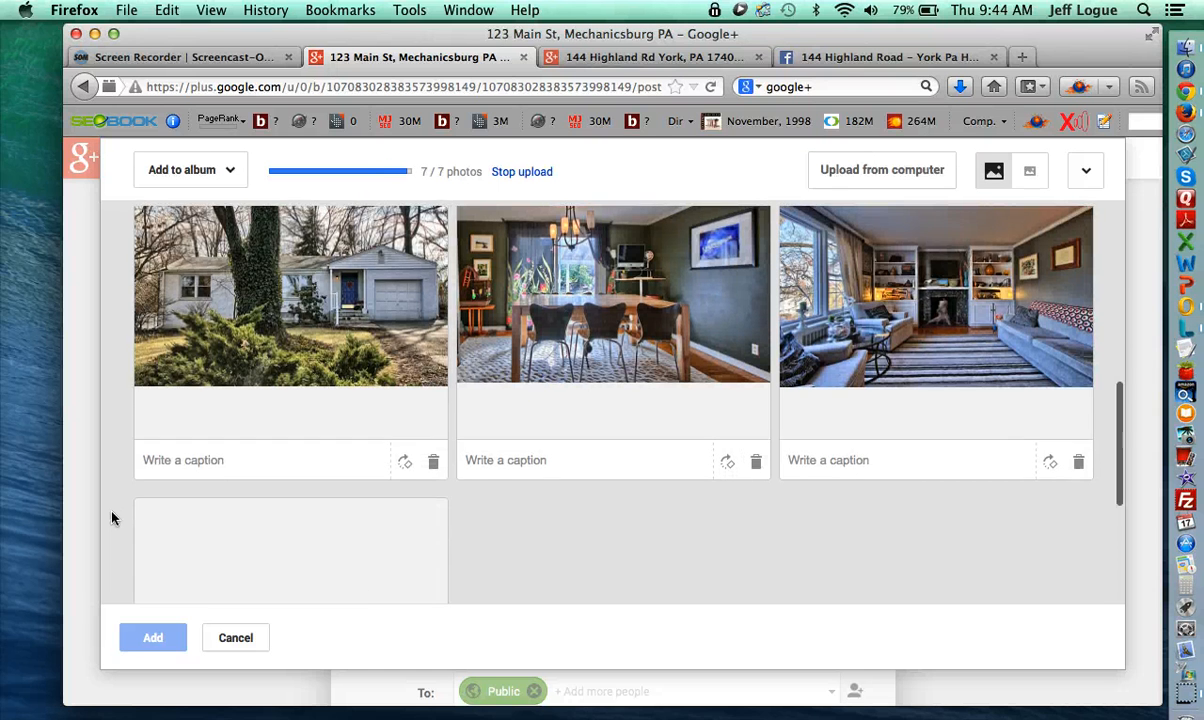
scroll(112, 518, down, 5)
scroll(484, 471, up, 10)
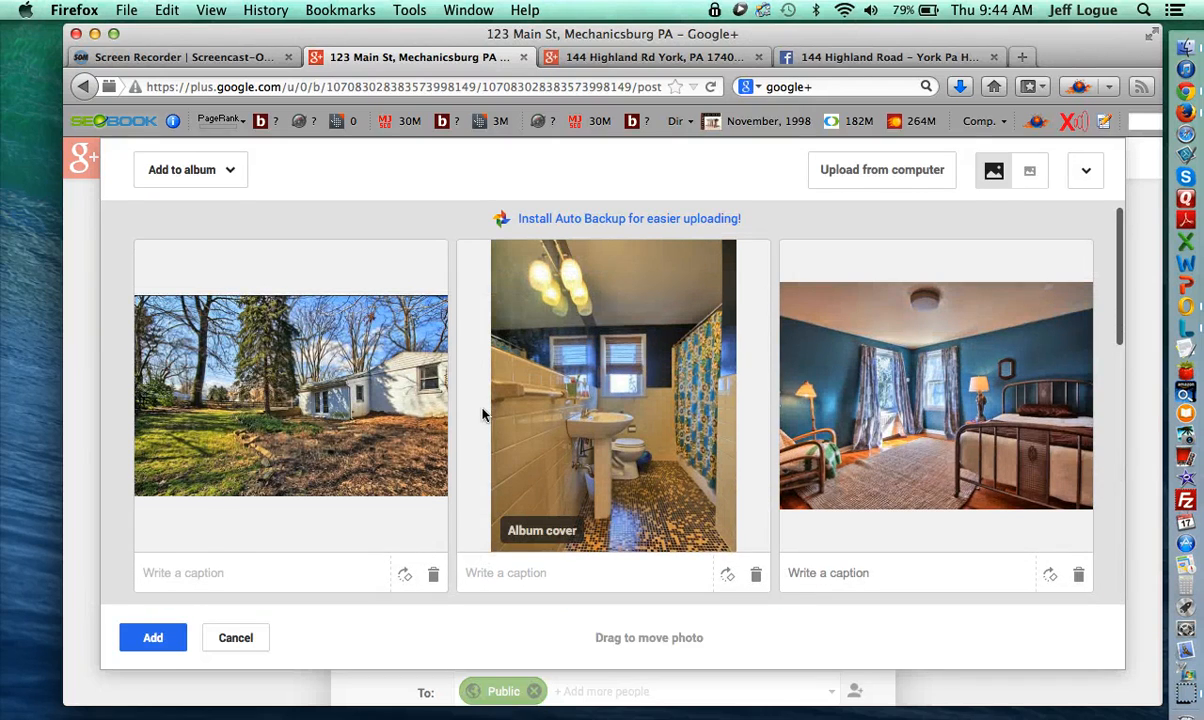
scroll(478, 217, up, 2)
scroll(477, 390, down, 10)
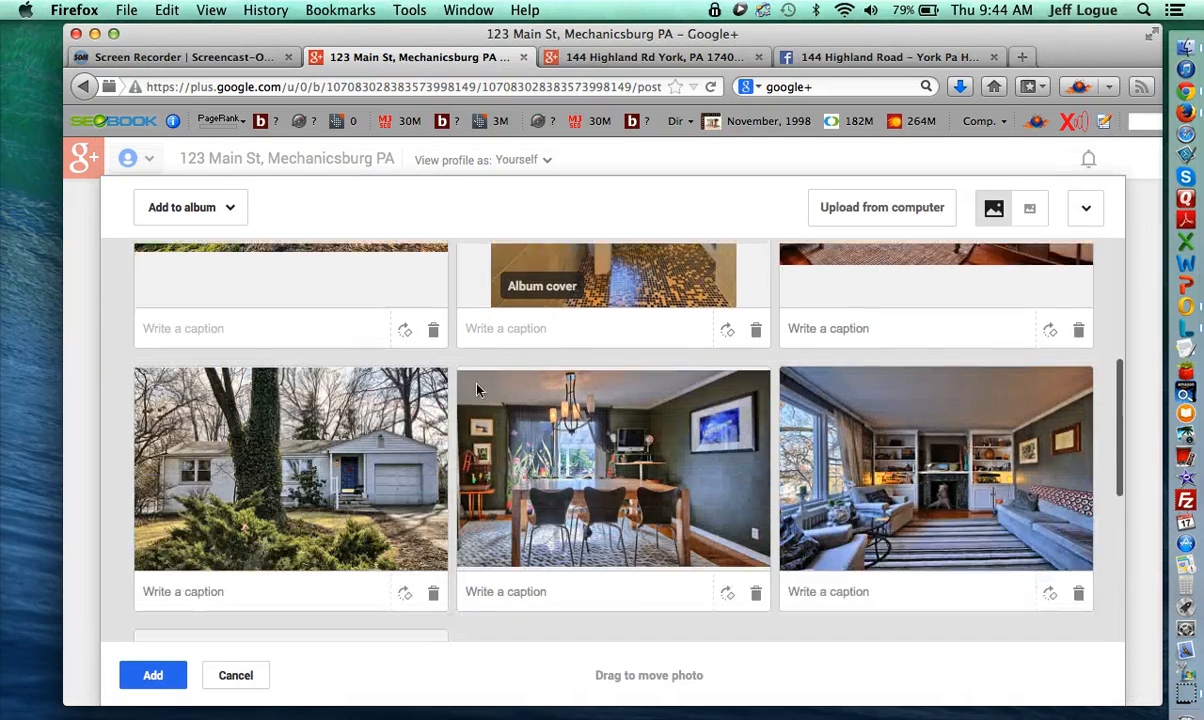
scroll(530, 497, down, 2)
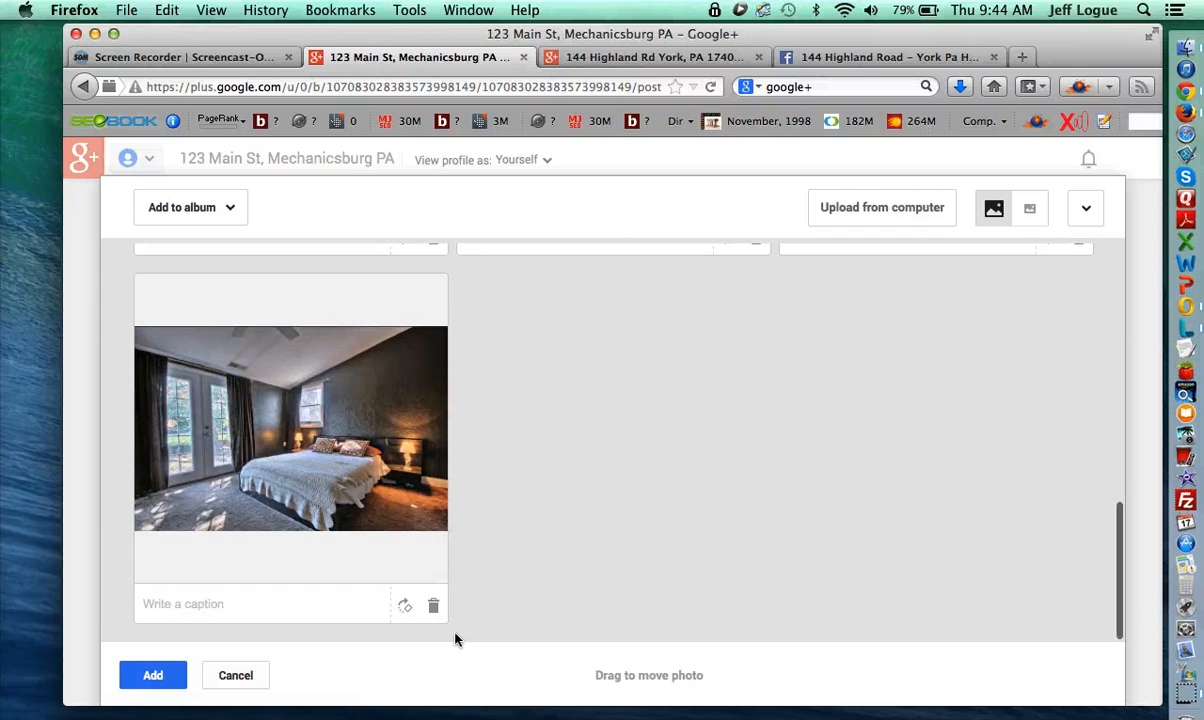
scroll(551, 567, up, 5)
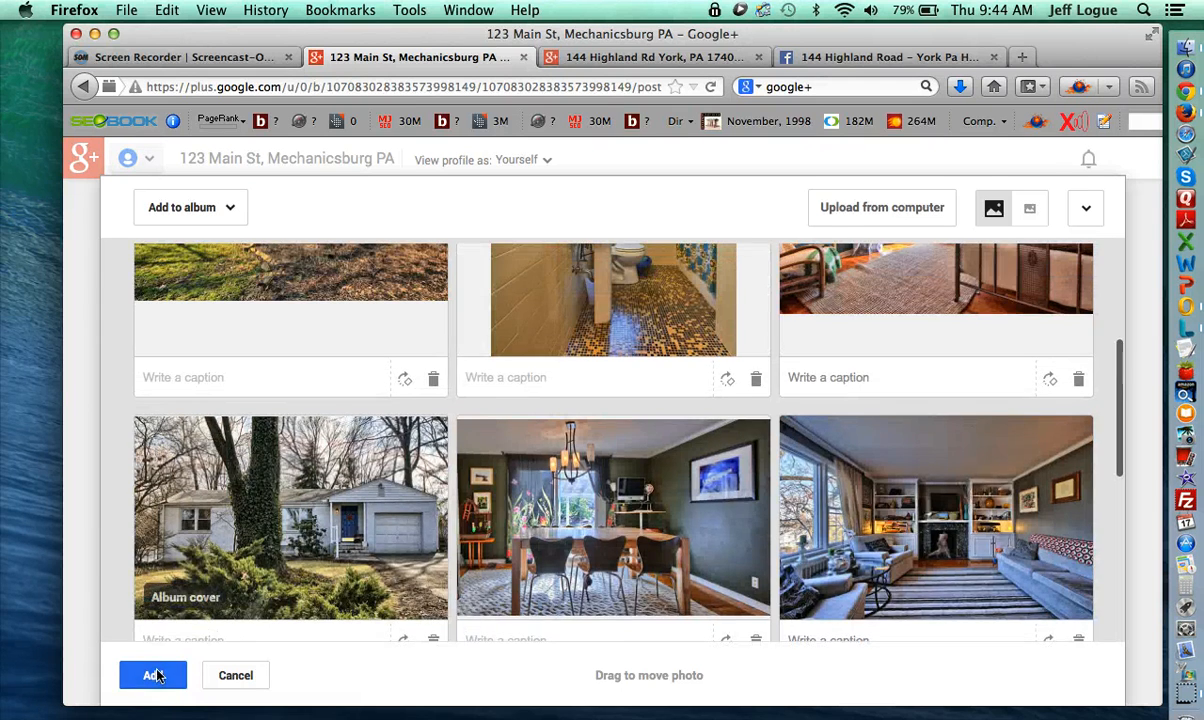
- Attach the photos, paste the PHOTO TOUR caption, and share the post publicly
click(153, 675)
click(564, 400)
key(super+v)
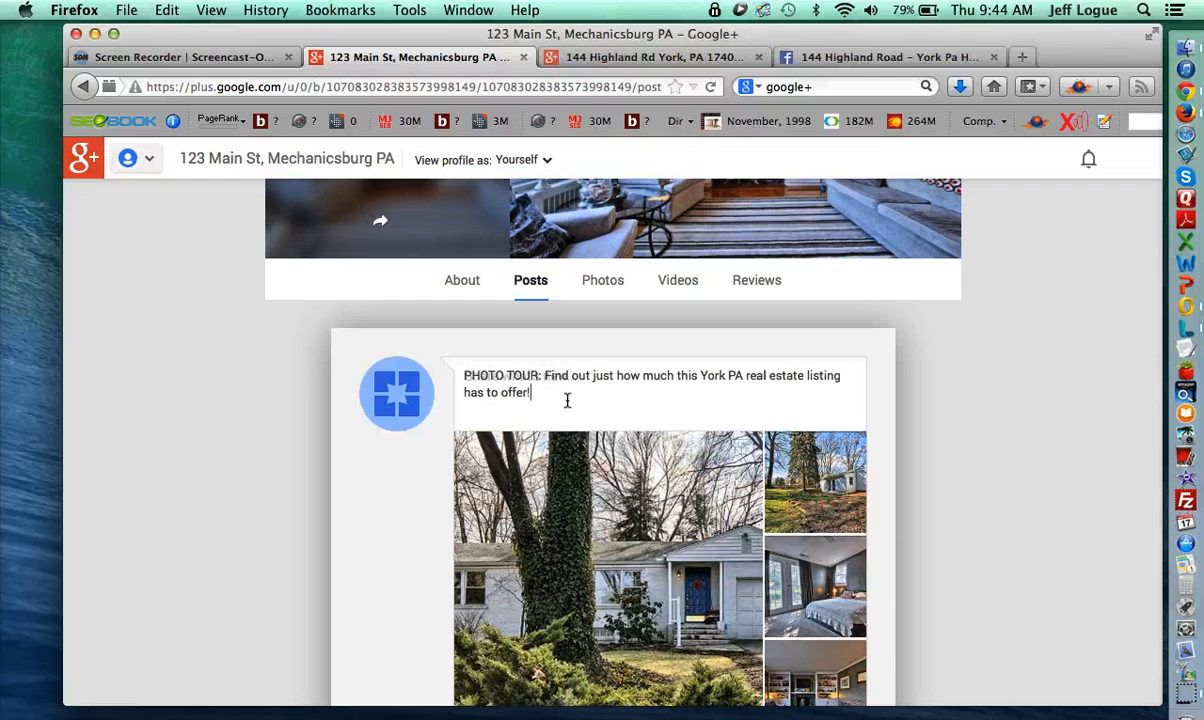
scroll(430, 505, down, 5)
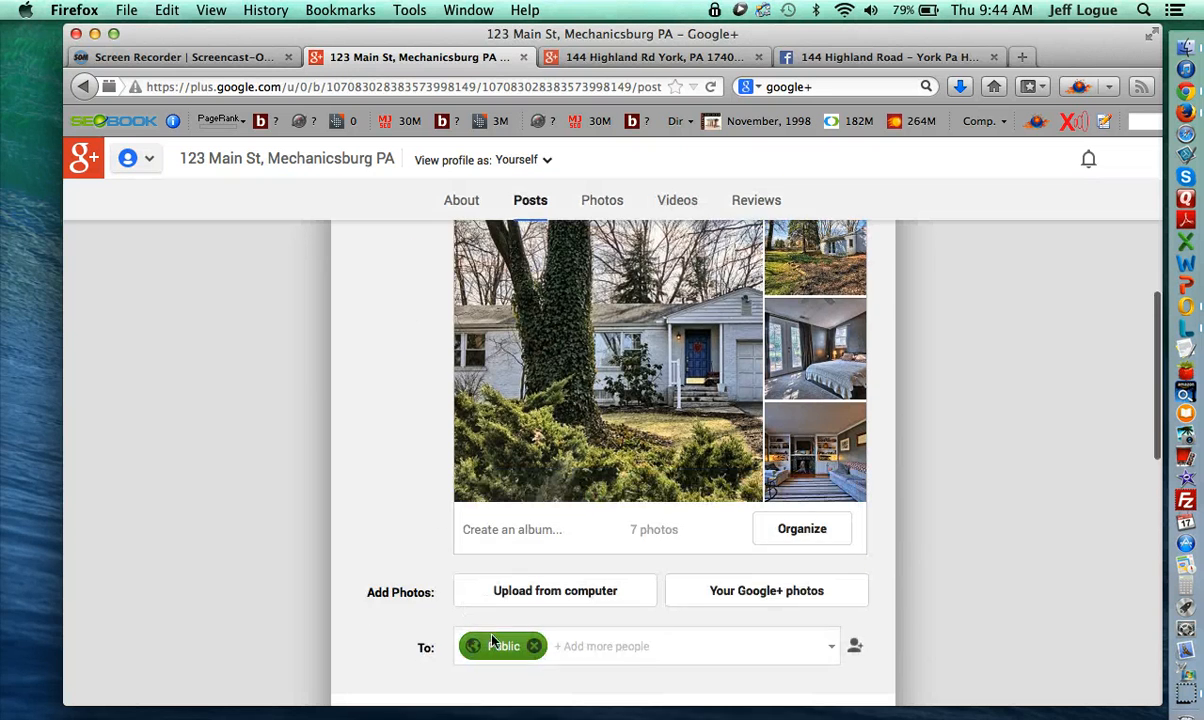
scroll(512, 645, down, 3)
click(390, 593)
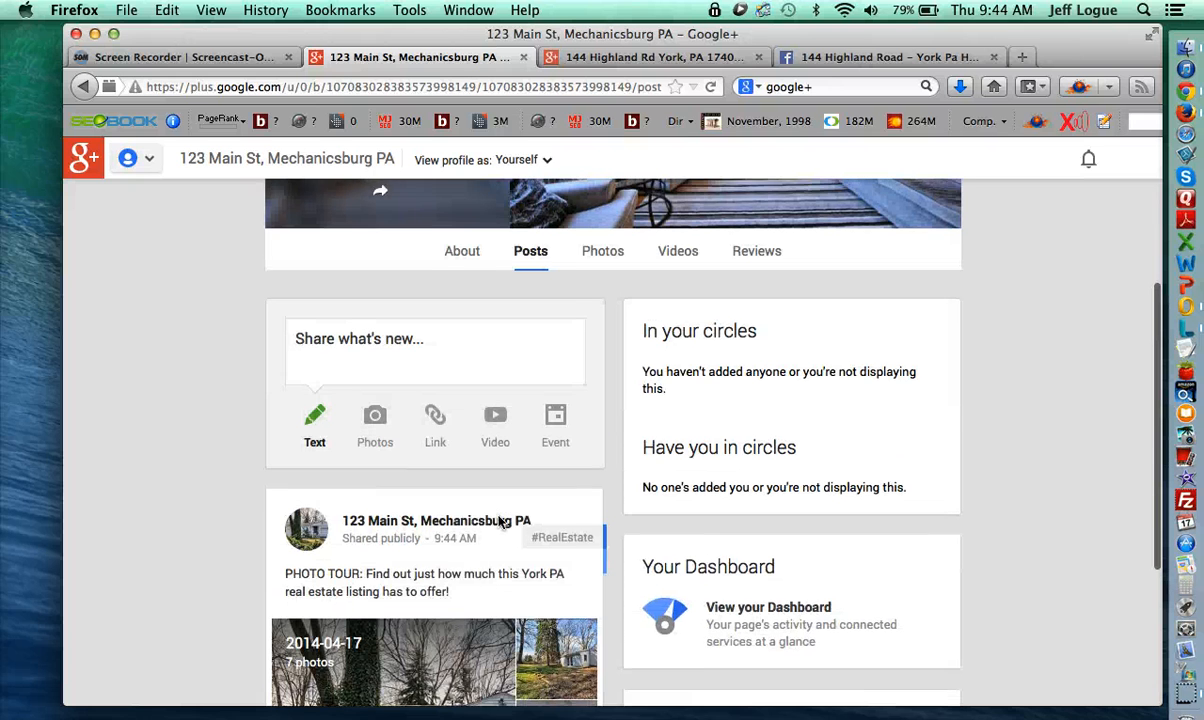
scroll(393, 598, down, 4)
scroll(393, 598, down, 2)
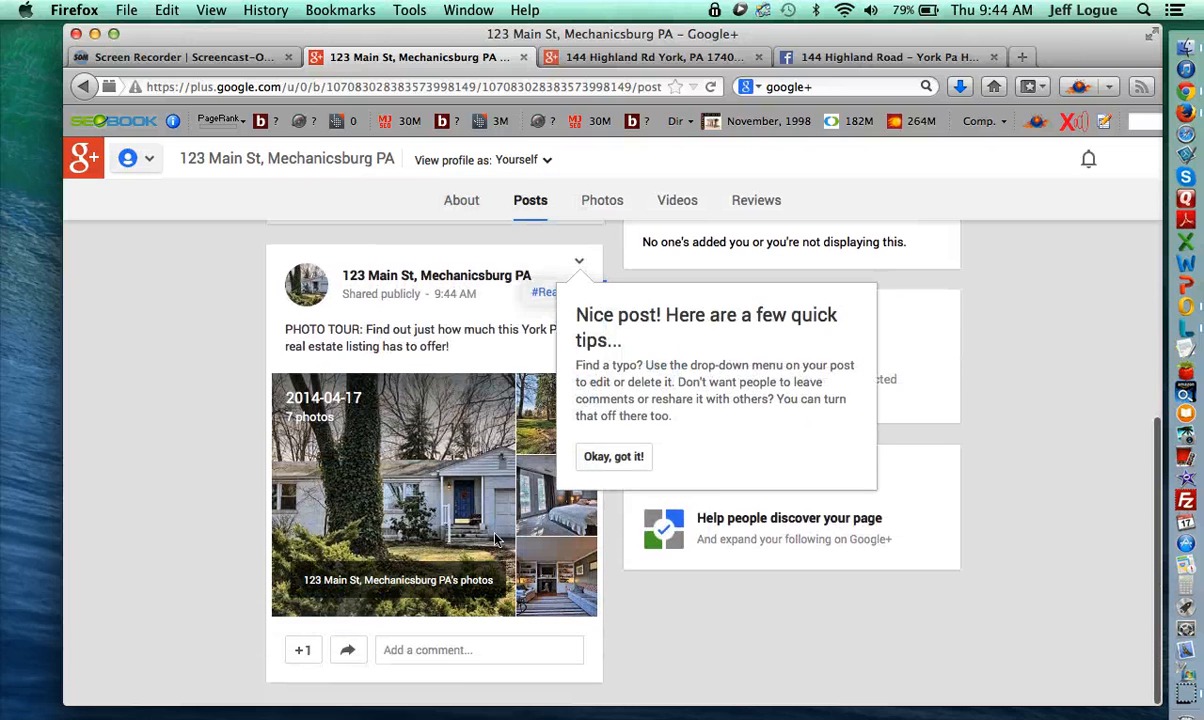
click(636, 58)
scroll(529, 427, up, 10)
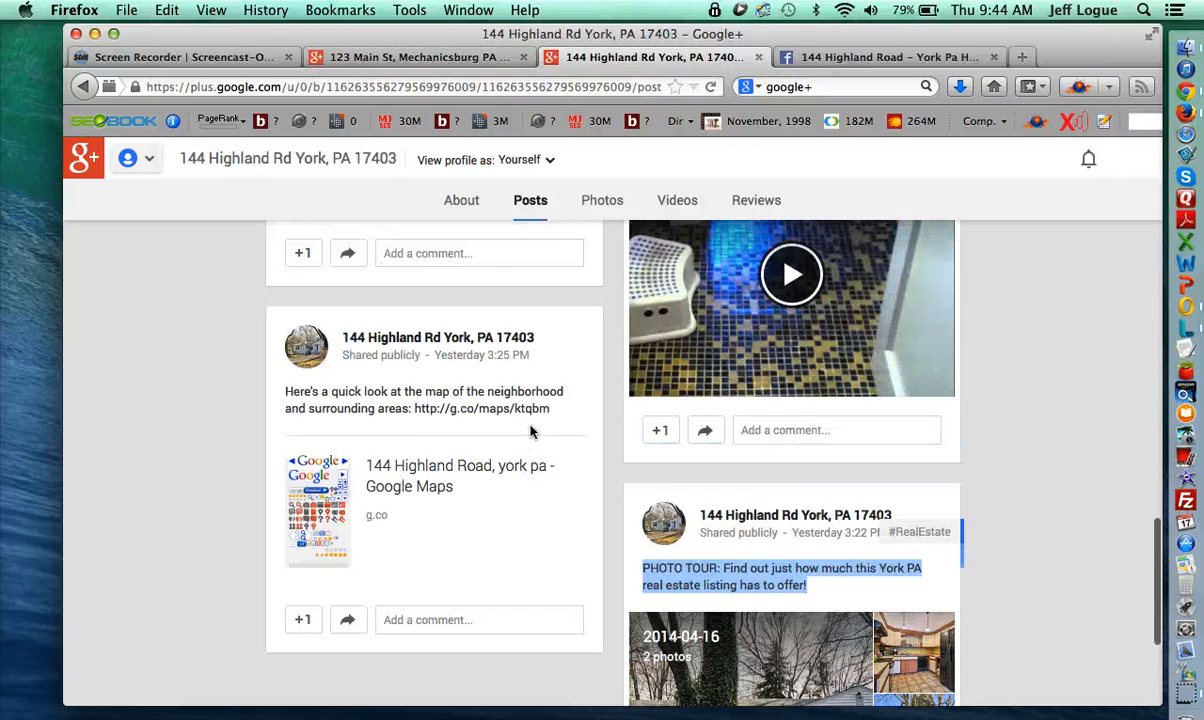
scroll(530, 431, up, 5)
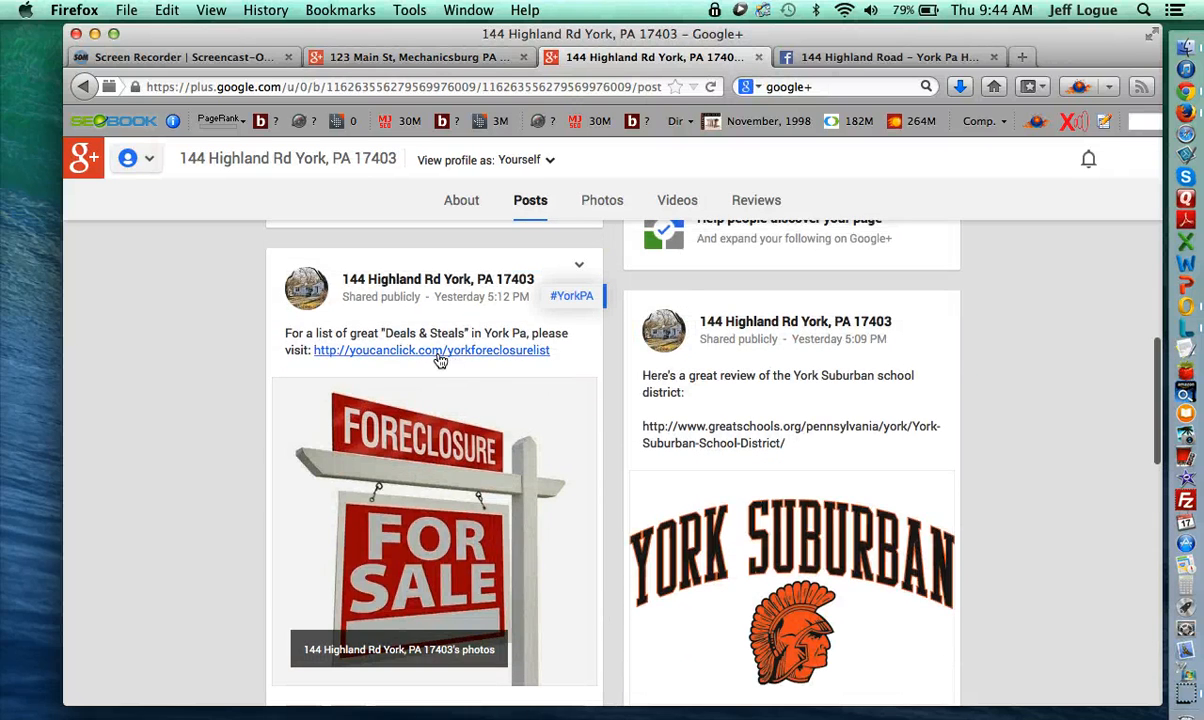
click(536, 352)
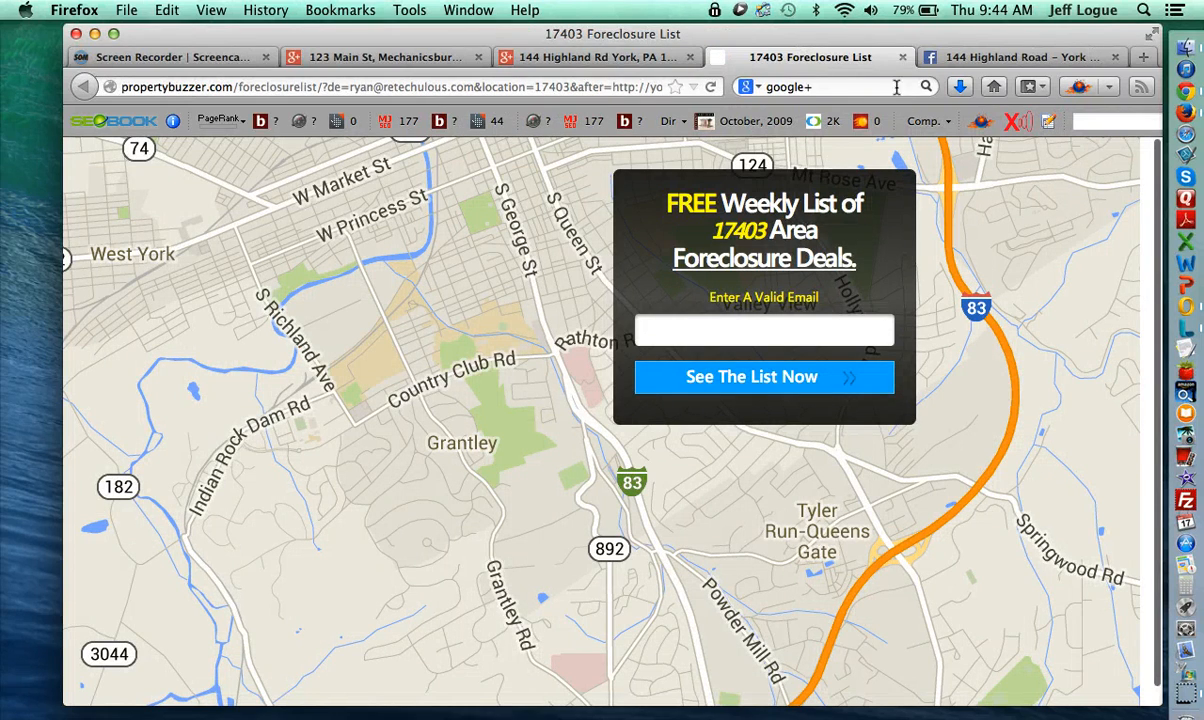
click(902, 57)
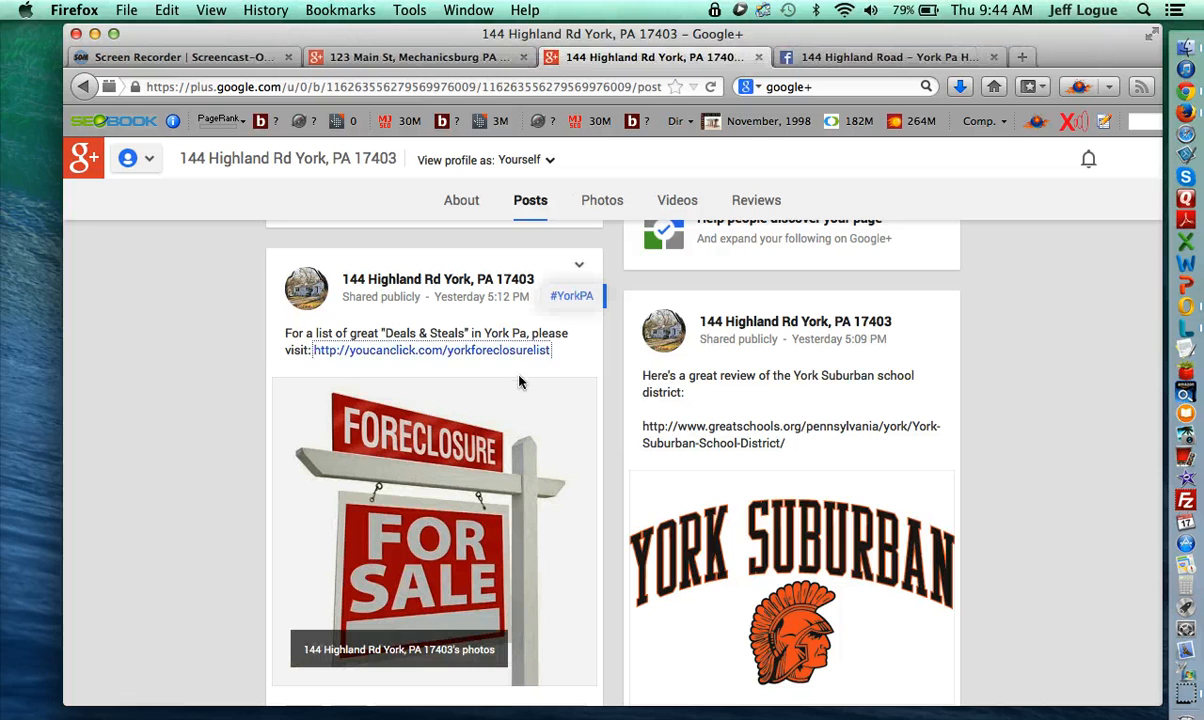
drag(551, 349, 285, 339)
key(cmd+c)
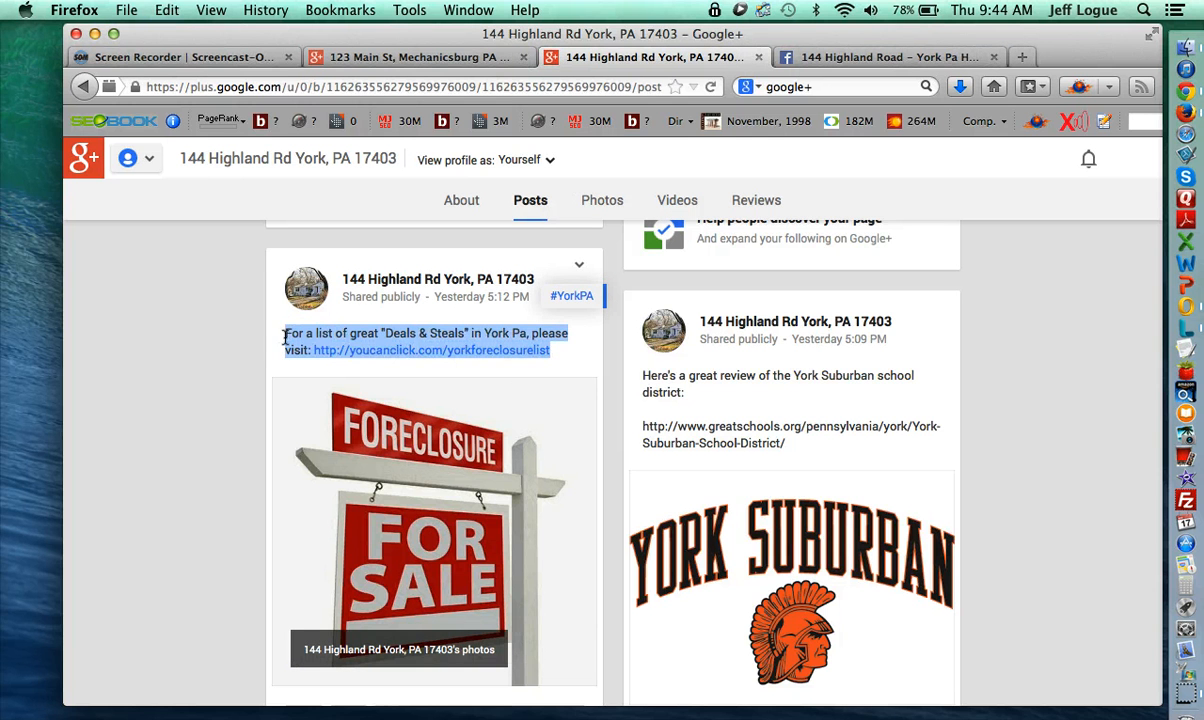
- Open the new 123 Main St album photo, decline face tagging, and paste the Deals & Steals caption
click(420, 57)
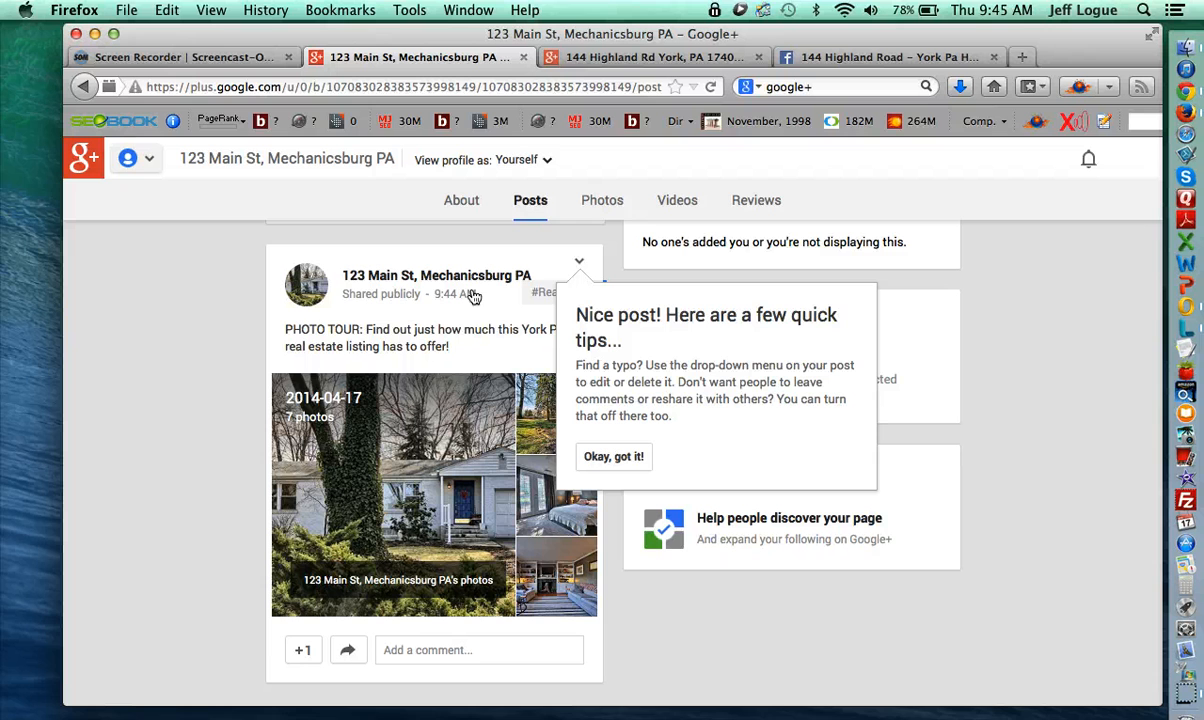
click(424, 463)
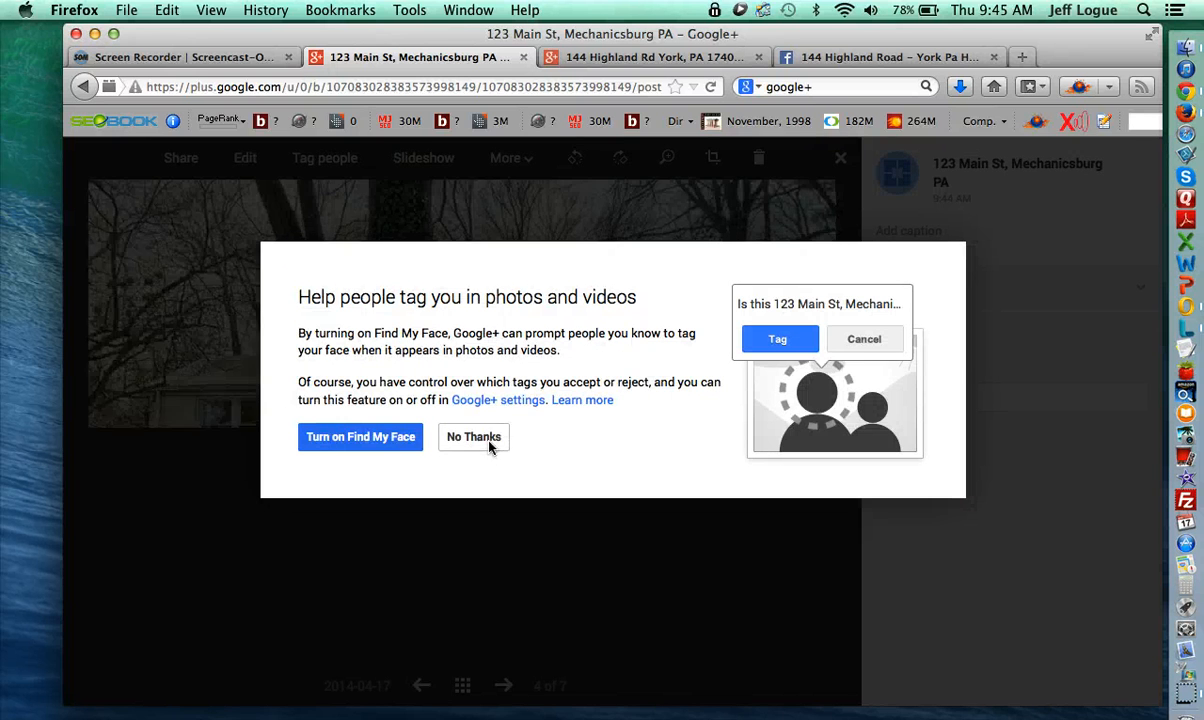
click(490, 437)
click(926, 232)
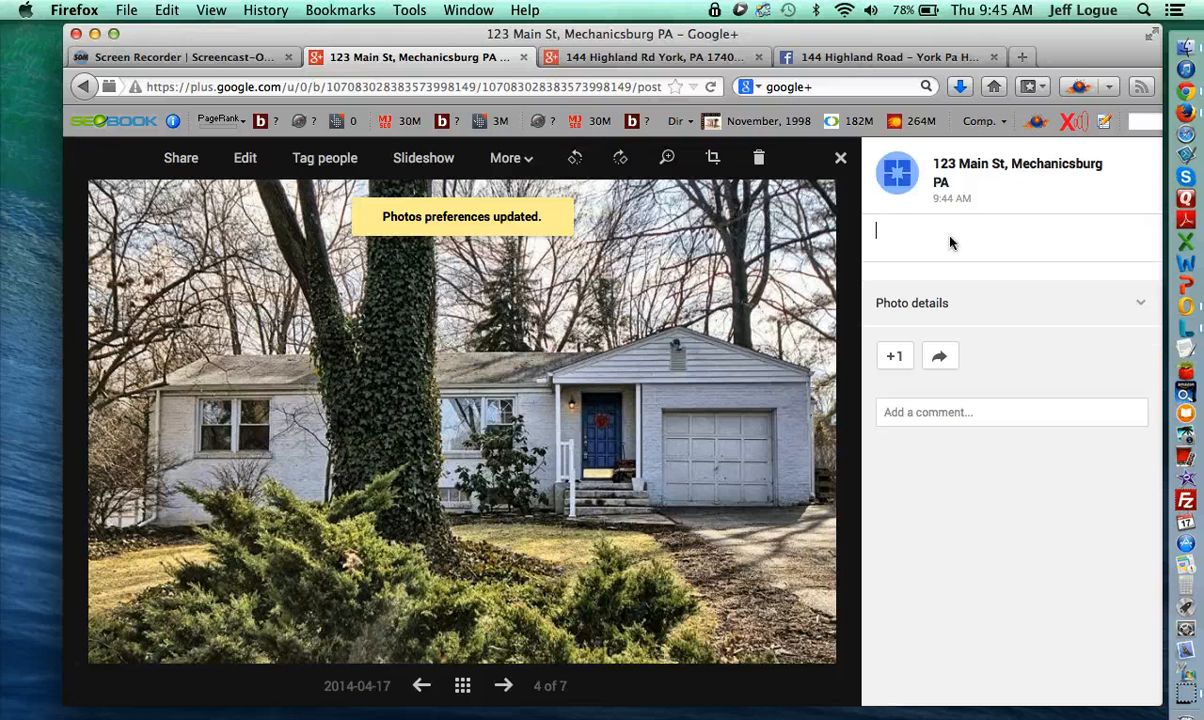
key(cmd+v)
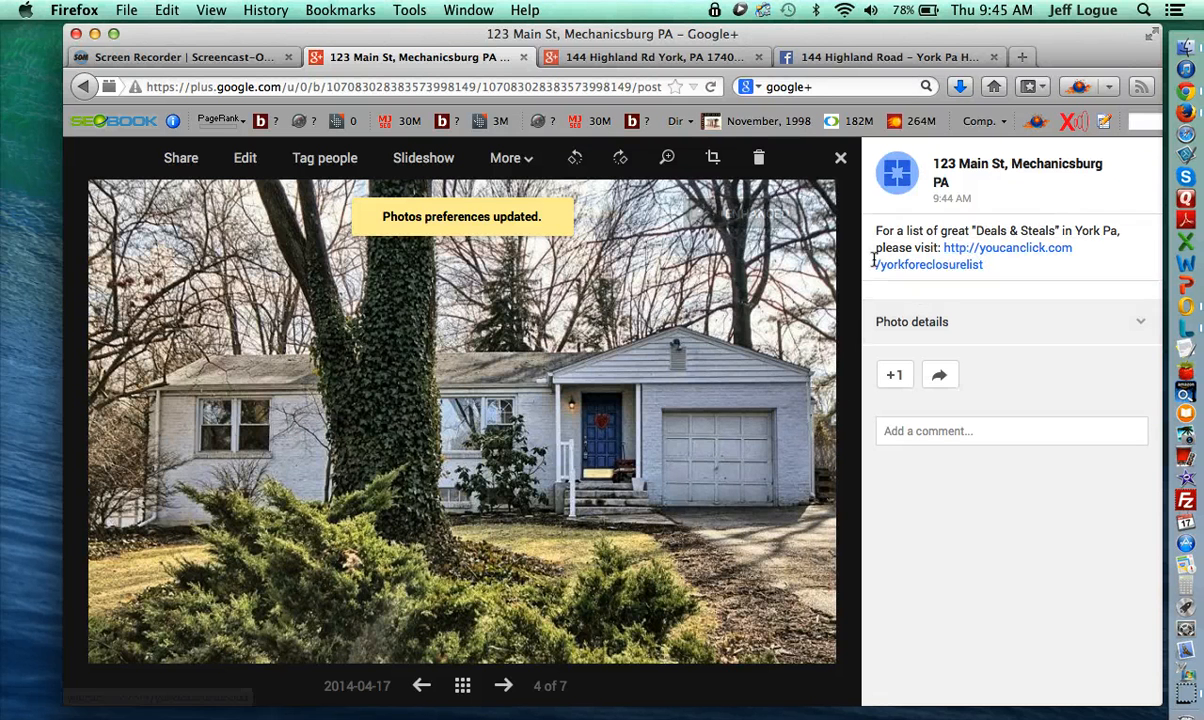
- Give photos 5 and 6 of 7 the same Deals & Steals caption
click(502, 684)
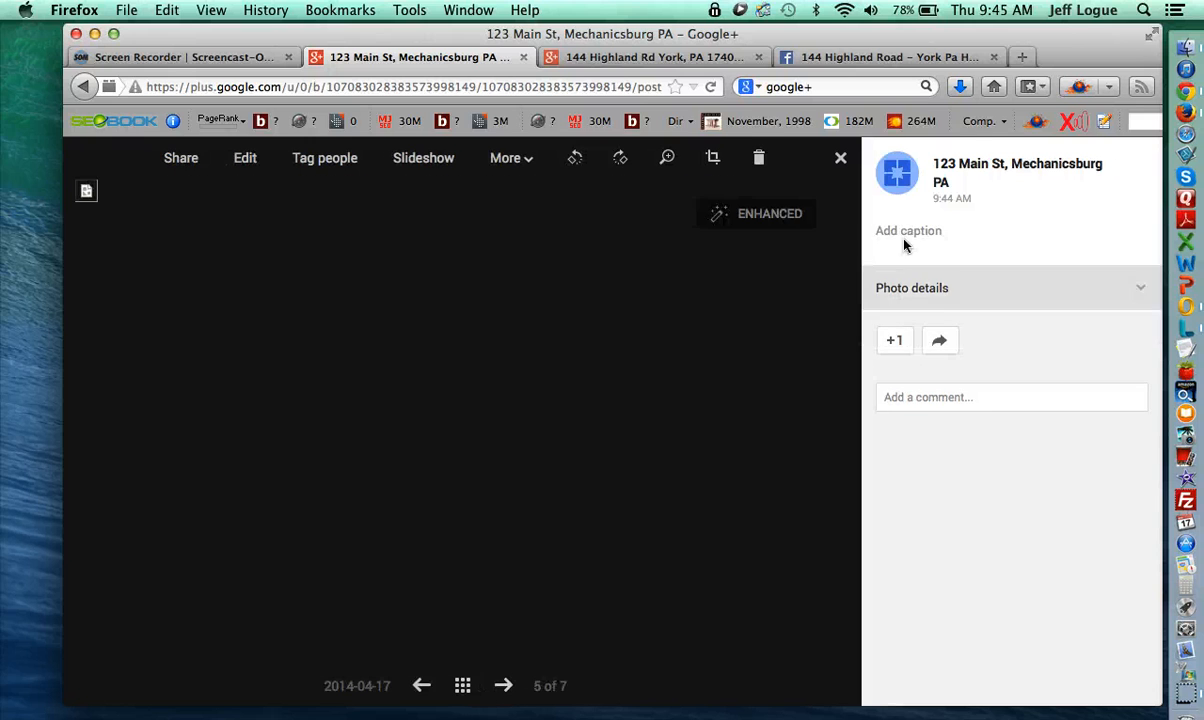
click(915, 236)
key(cmd+v)
click(991, 493)
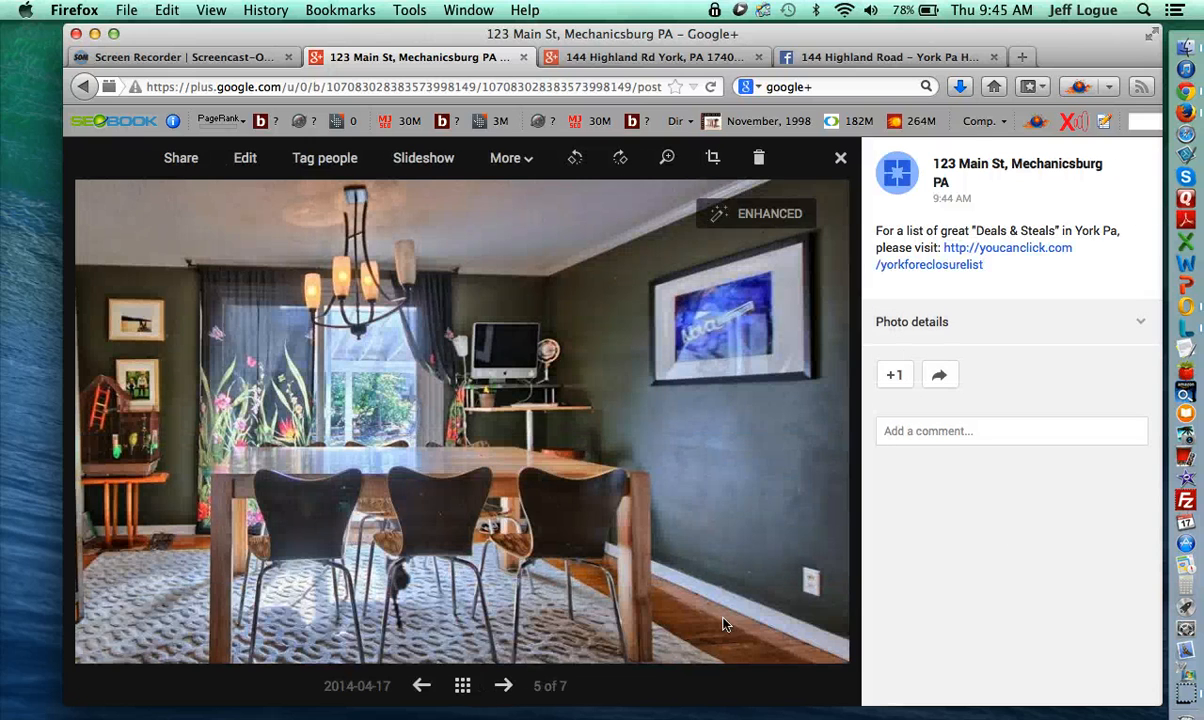
click(503, 689)
click(937, 231)
key(cmd+v)
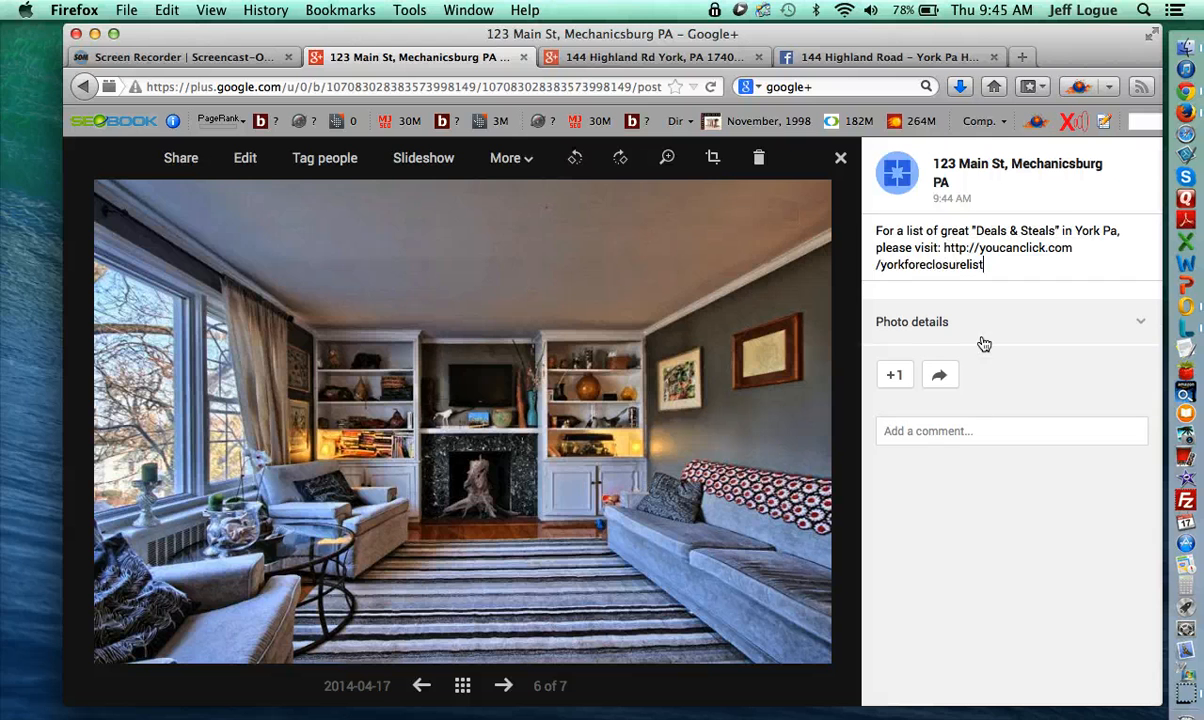
click(984, 505)
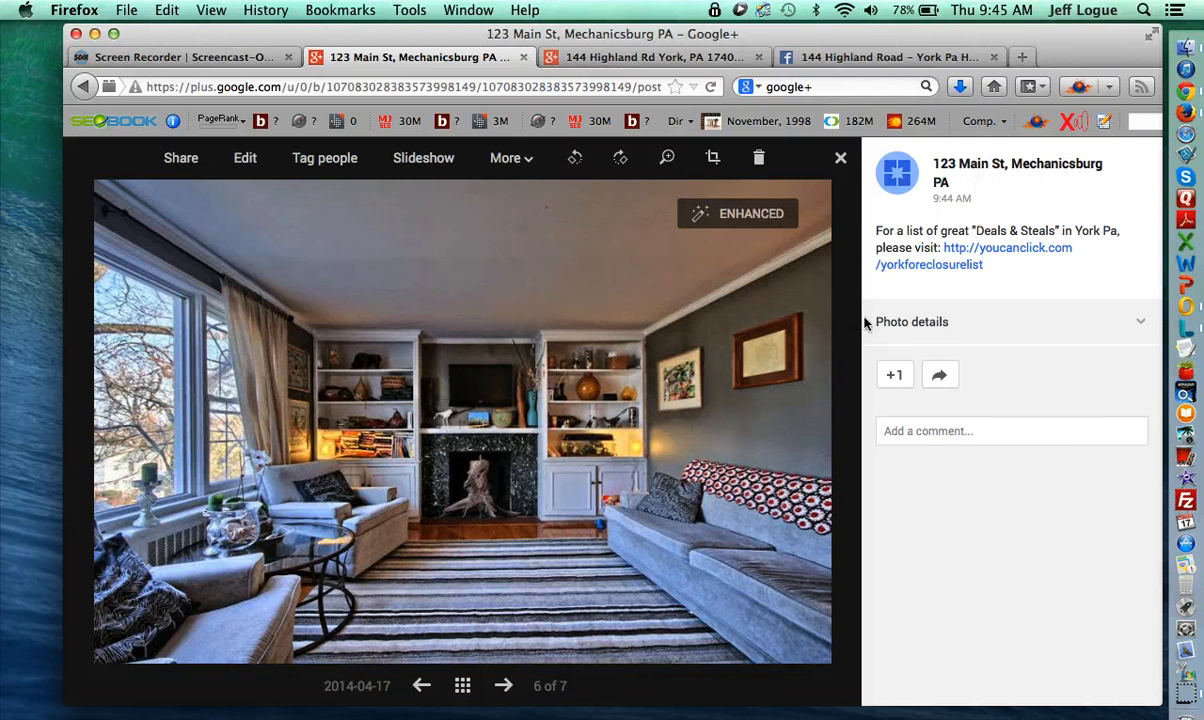
click(980, 170)
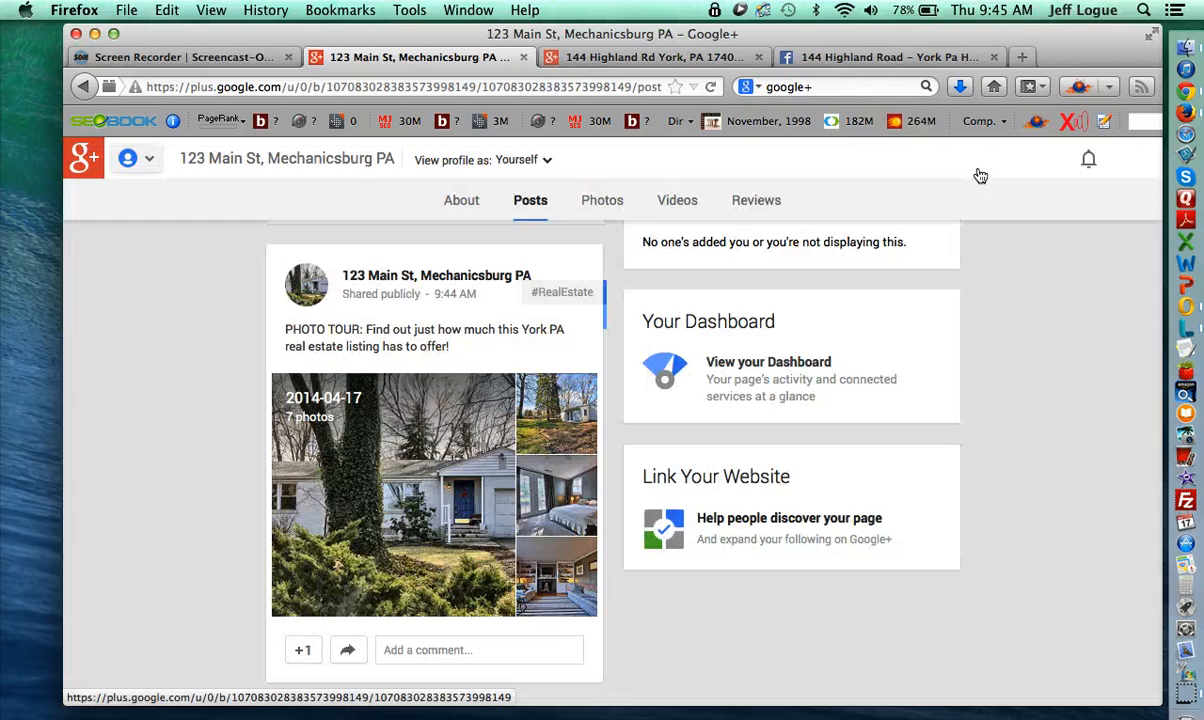
scroll(548, 449, up, 2)
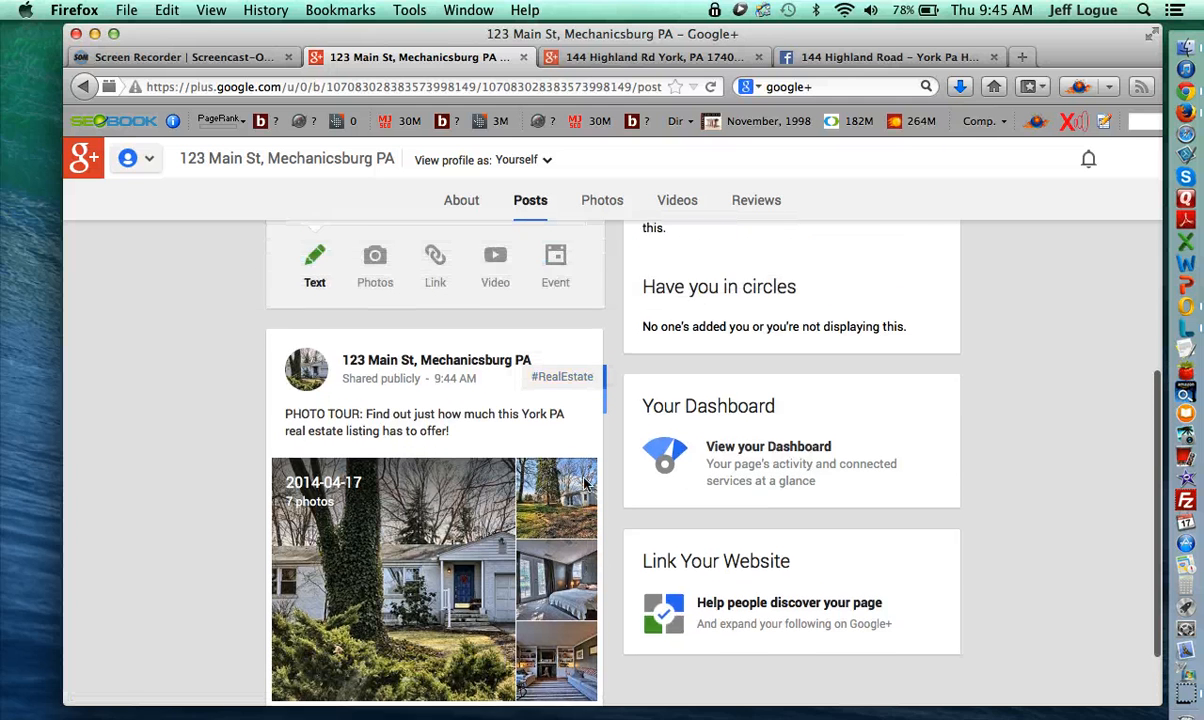
scroll(586, 484, down, 2)
scroll(511, 569, up, 1)
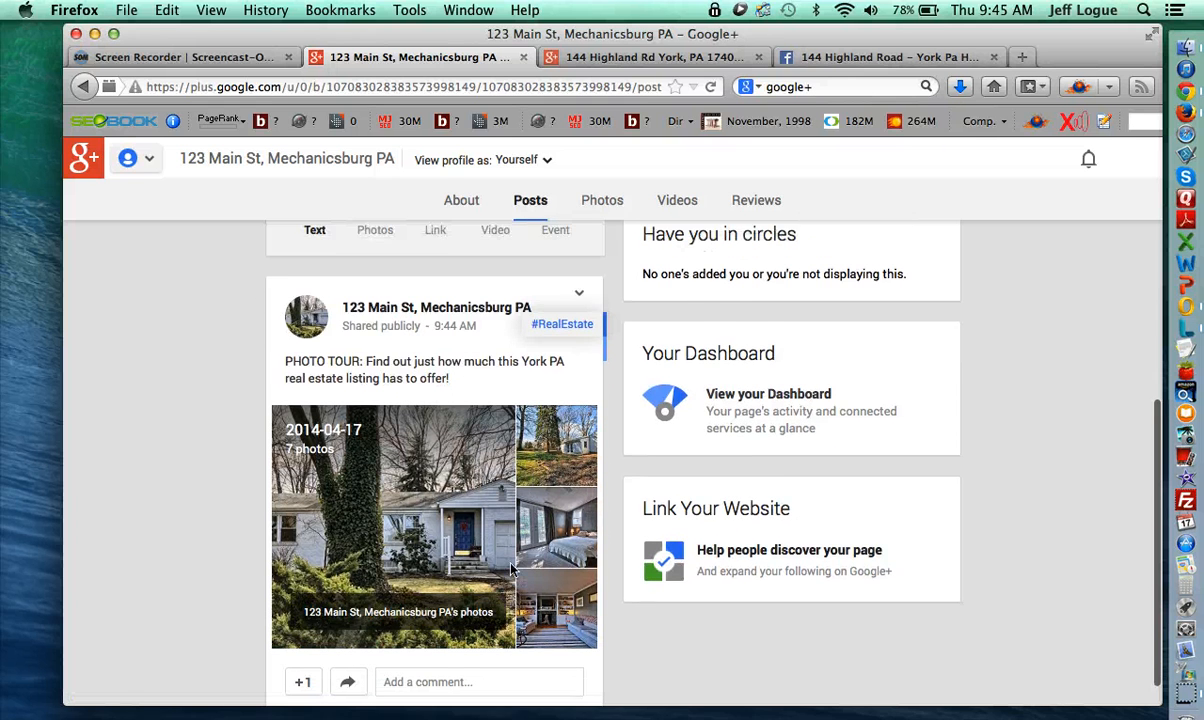
scroll(511, 569, up, 5)
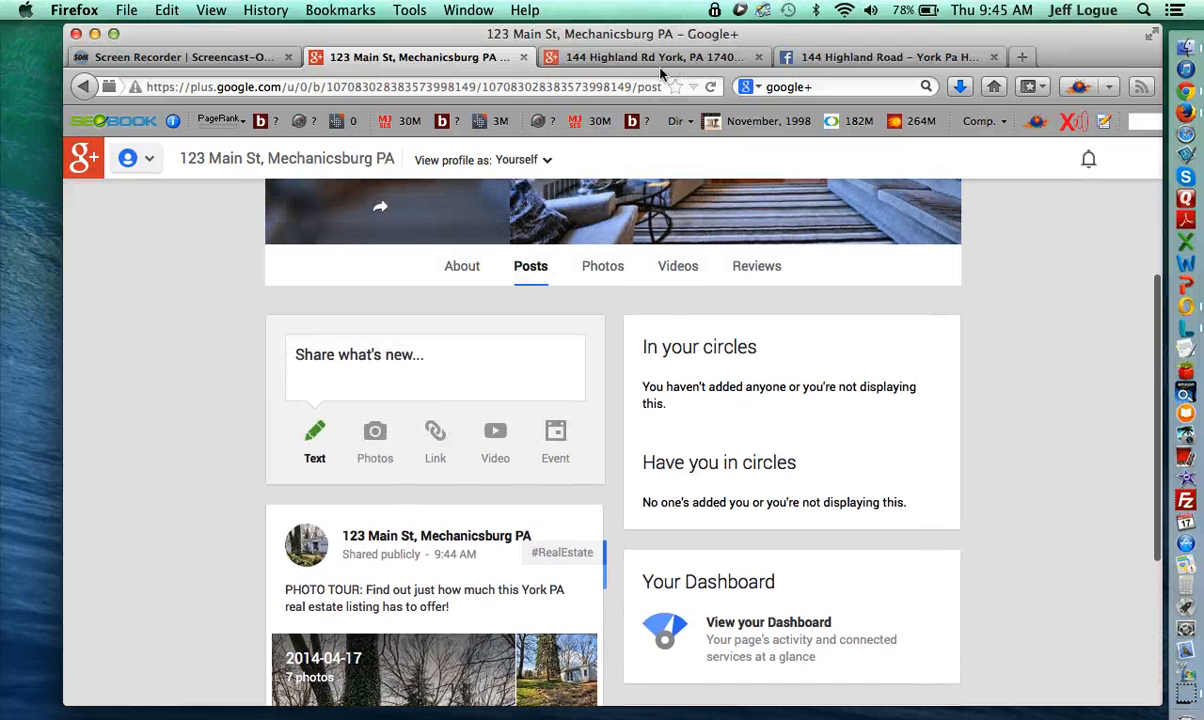
click(612, 58)
scroll(661, 398, up, 4)
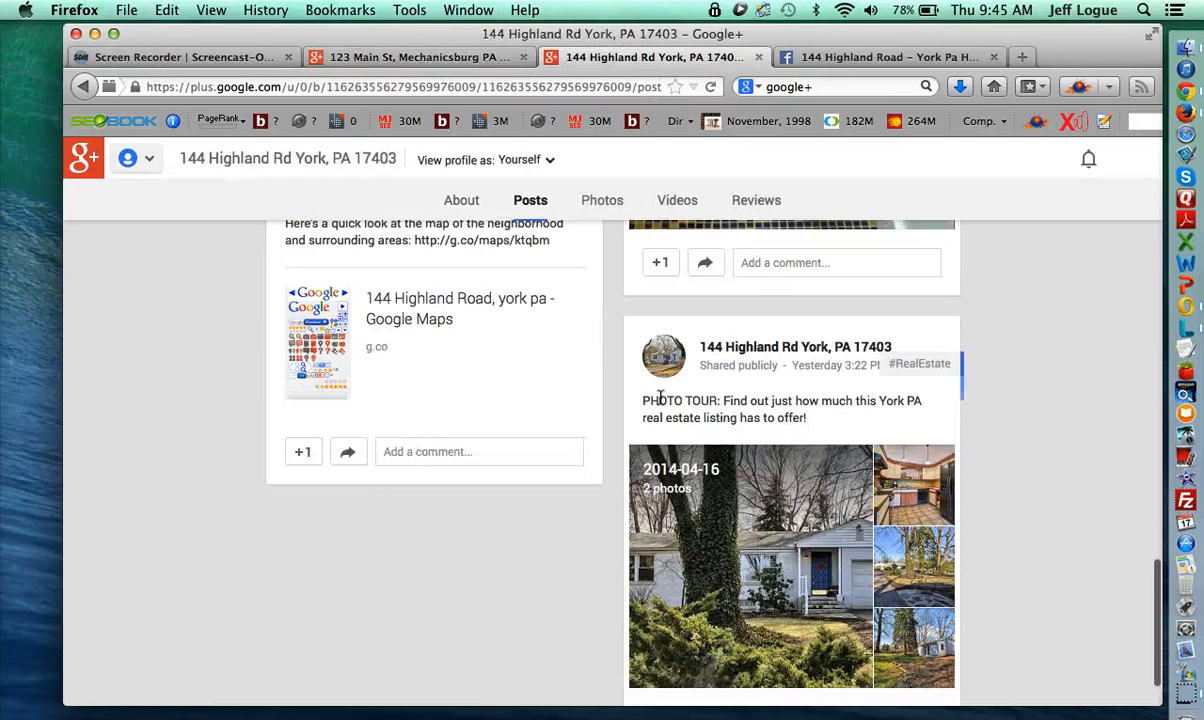
drag(560, 362, 272, 330)
key(super+c)
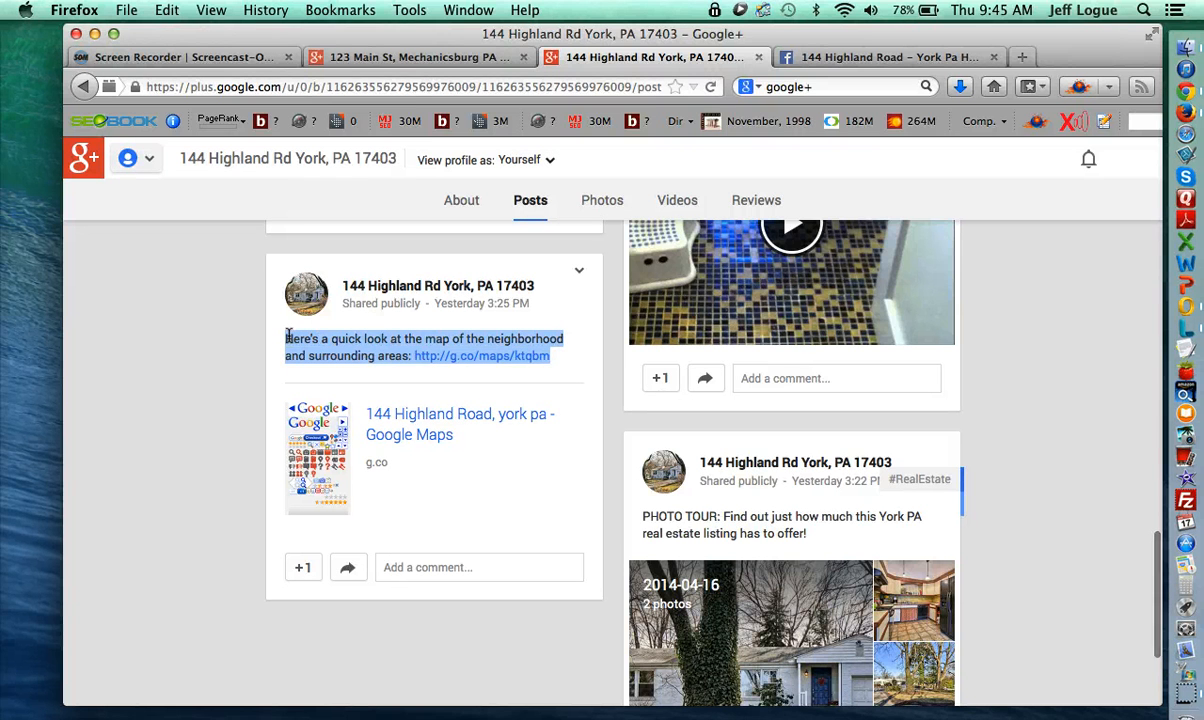
- Paste the map text into a 123 Main St draft, drop its link preview, then discard the draft
click(398, 60)
click(463, 372)
key(super+v)
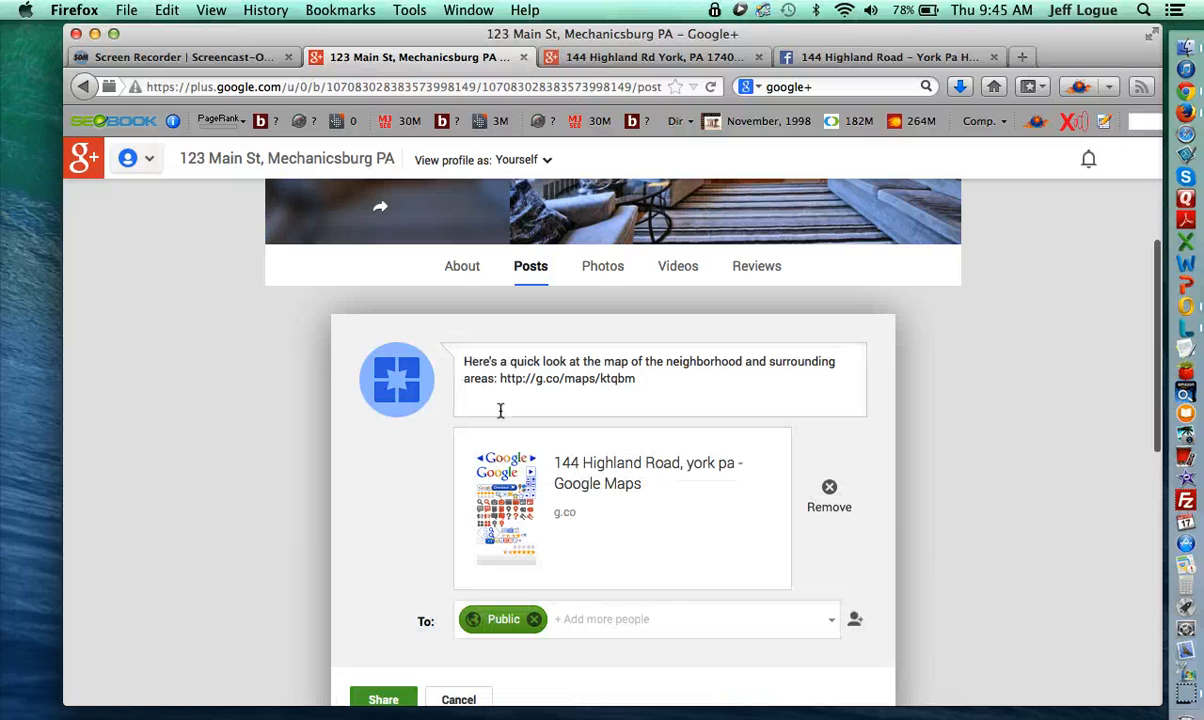
scroll(576, 551, down, 2)
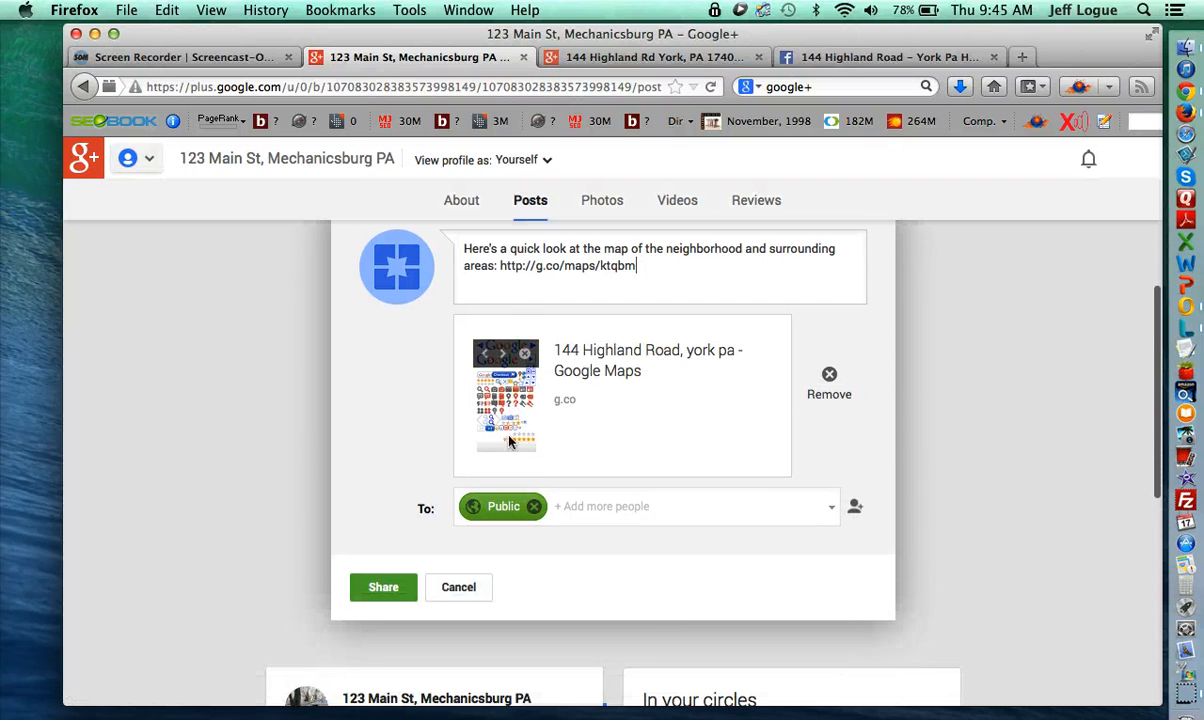
click(829, 377)
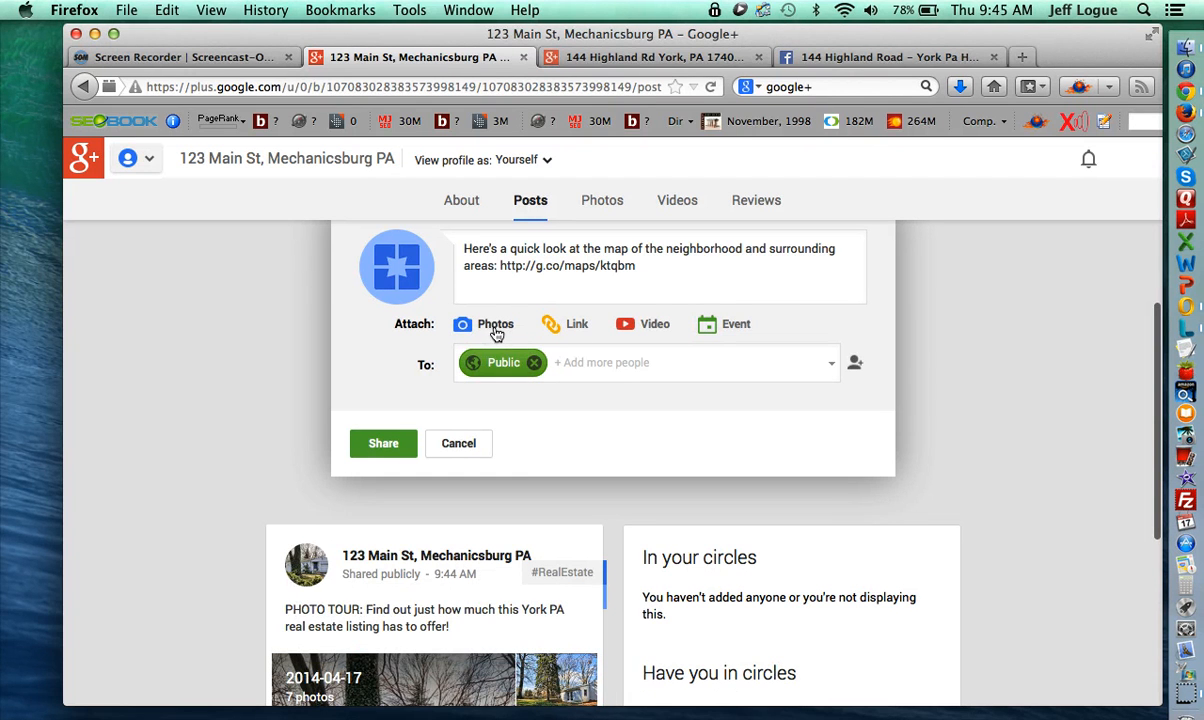
click(474, 445)
click(454, 265)
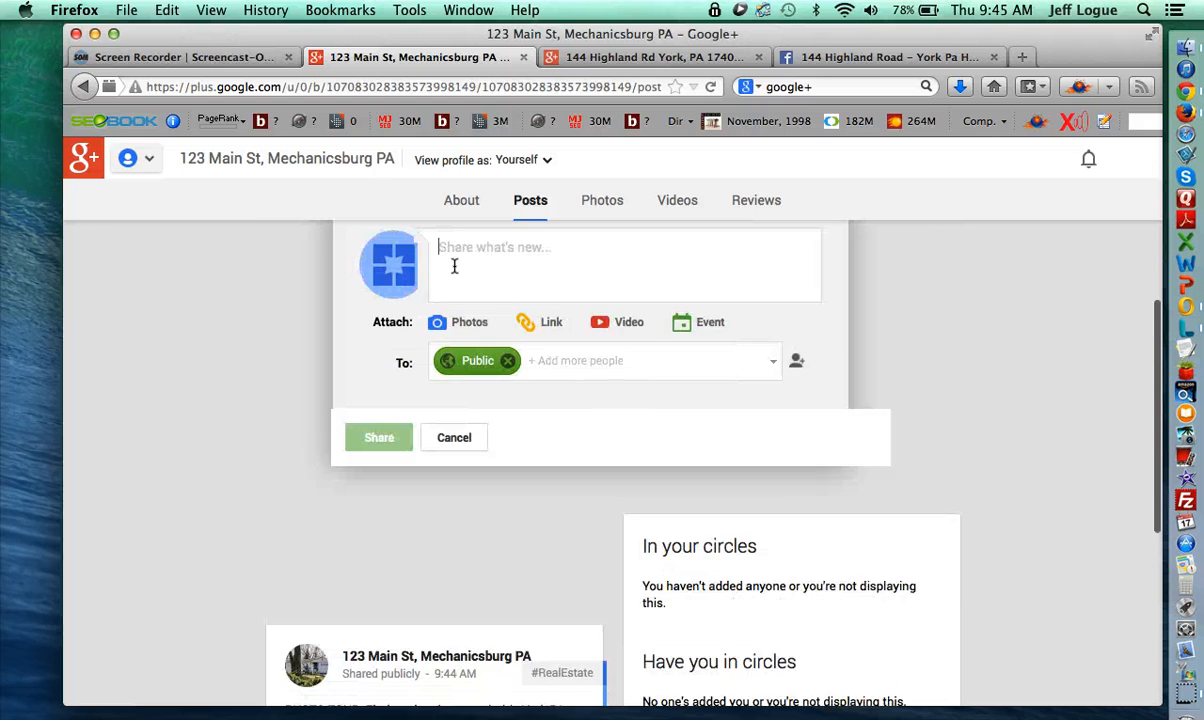
key(super+v)
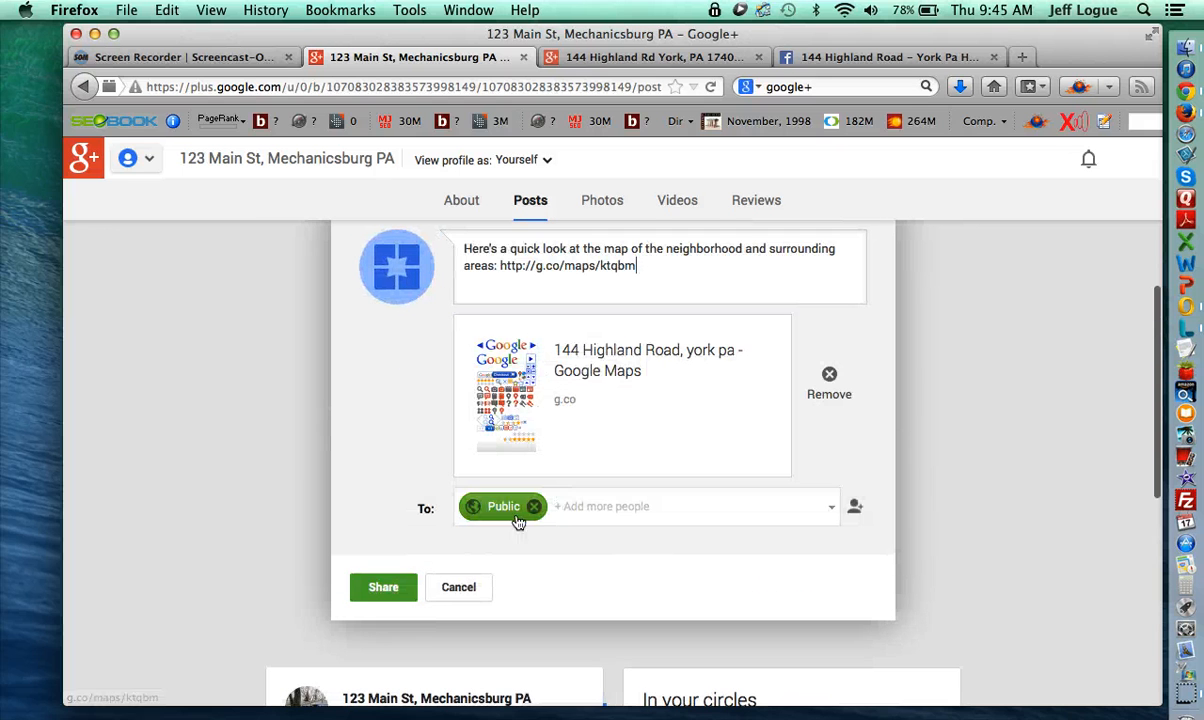
click(392, 587)
scroll(487, 574, up, 1)
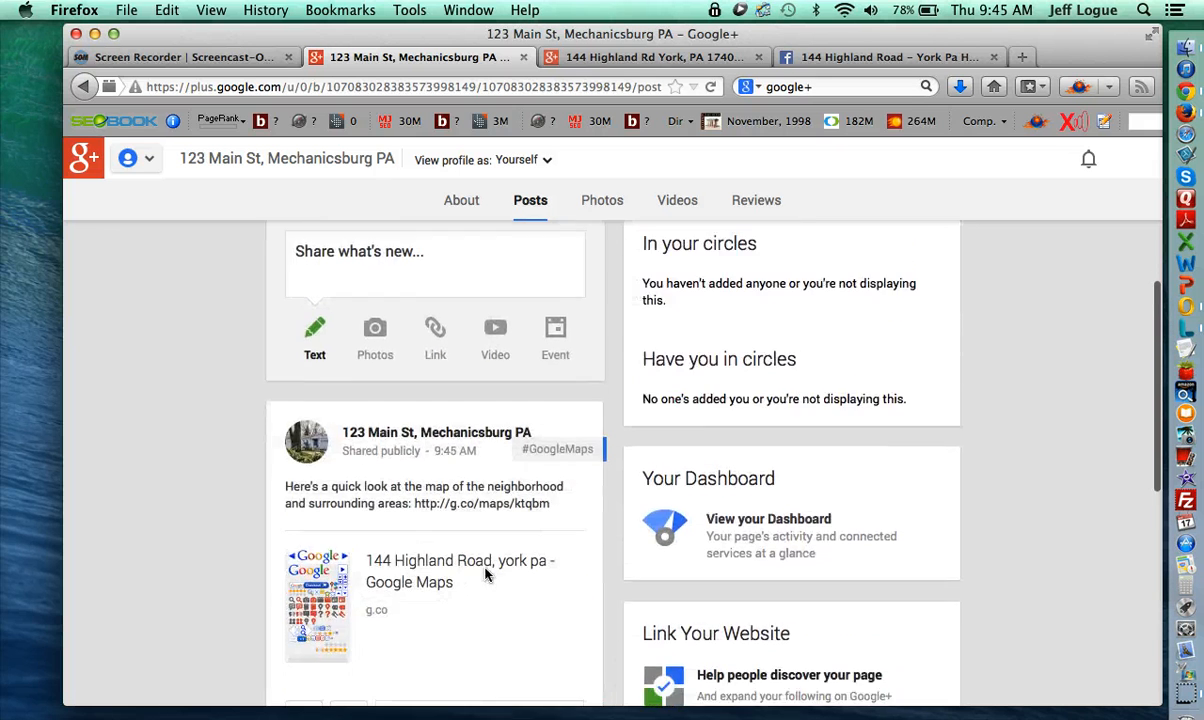
scroll(487, 574, down, 5)
scroll(487, 574, up, 6)
click(640, 56)
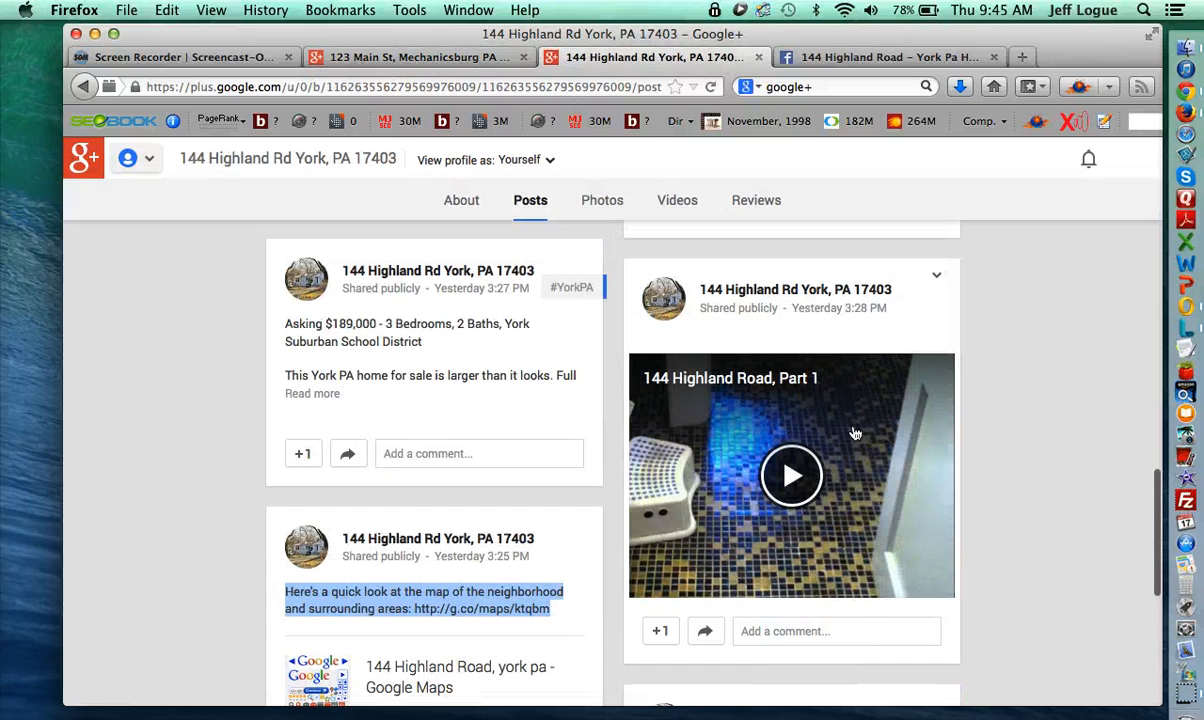
right_click(855, 432)
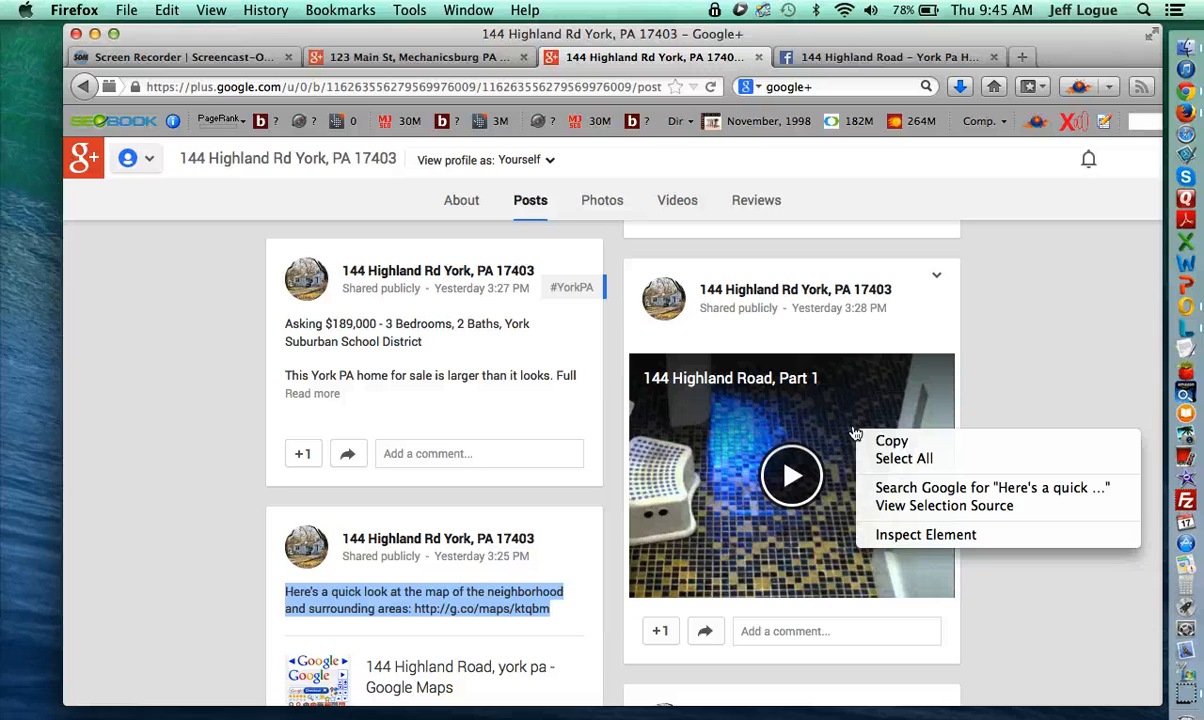
click(1036, 378)
click(800, 56)
scroll(500, 549, down, 3)
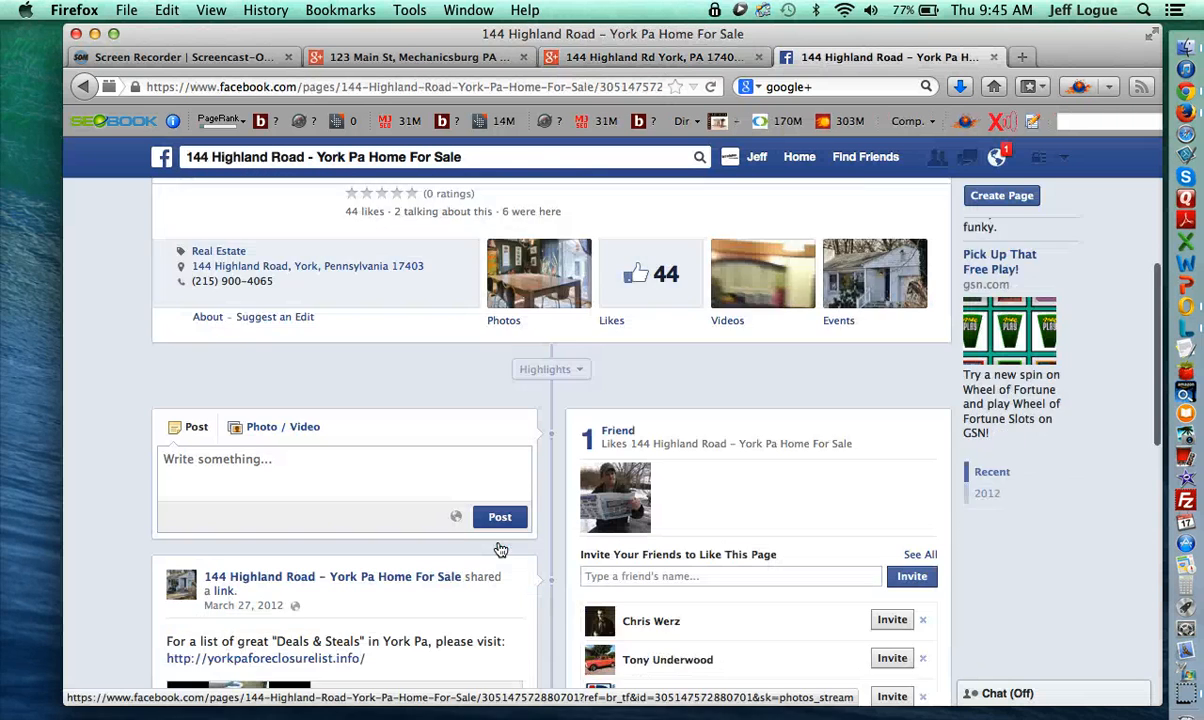
scroll(500, 549, down, 3)
scroll(403, 535, down, 2)
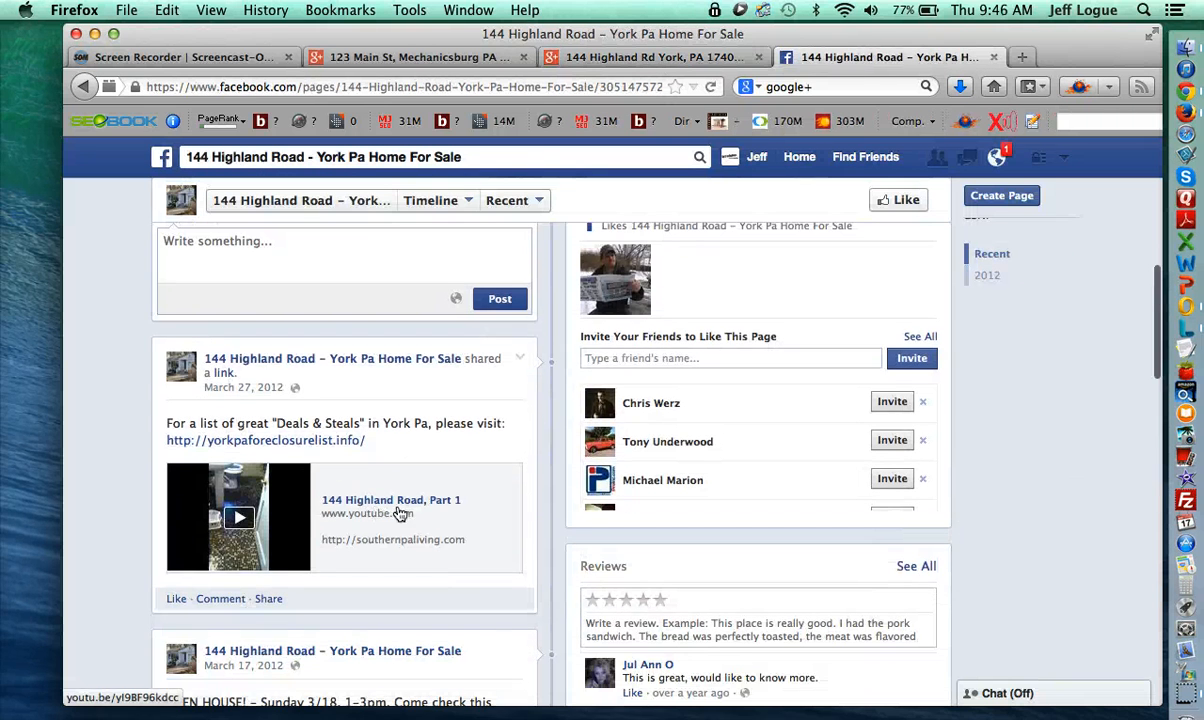
right_click(370, 472)
click(460, 603)
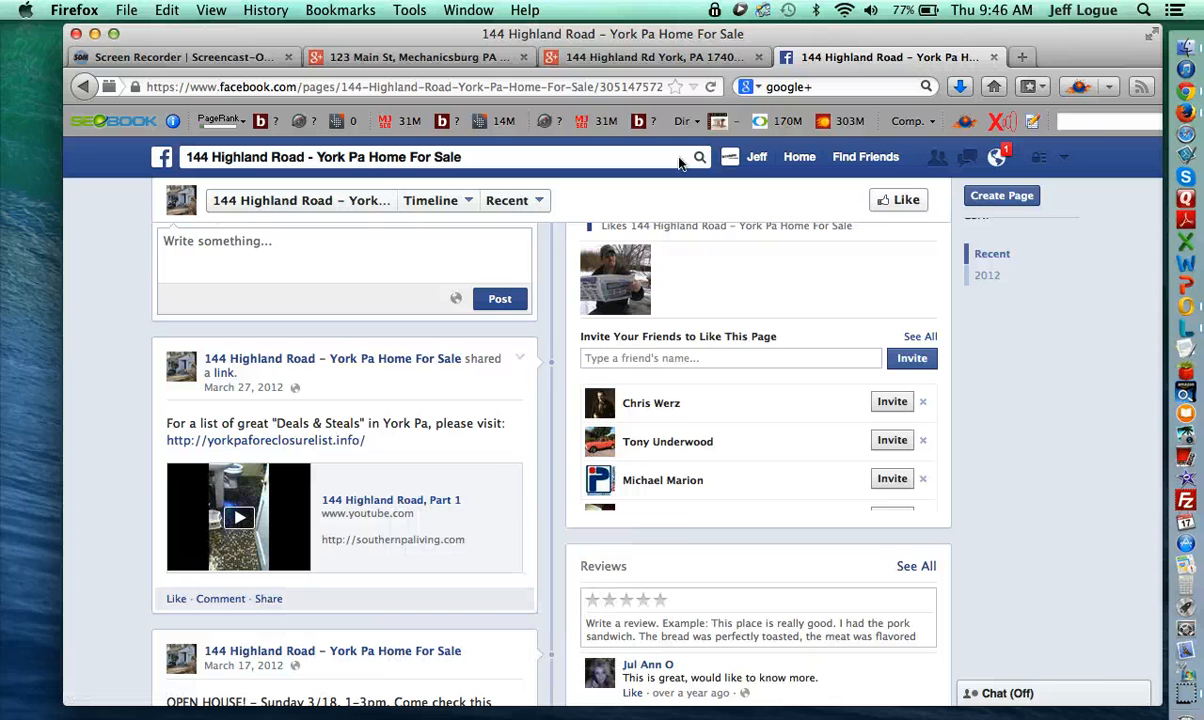
- Post the video publicly on 123 Main St with the caption 'Type anything about the video here...'
click(417, 56)
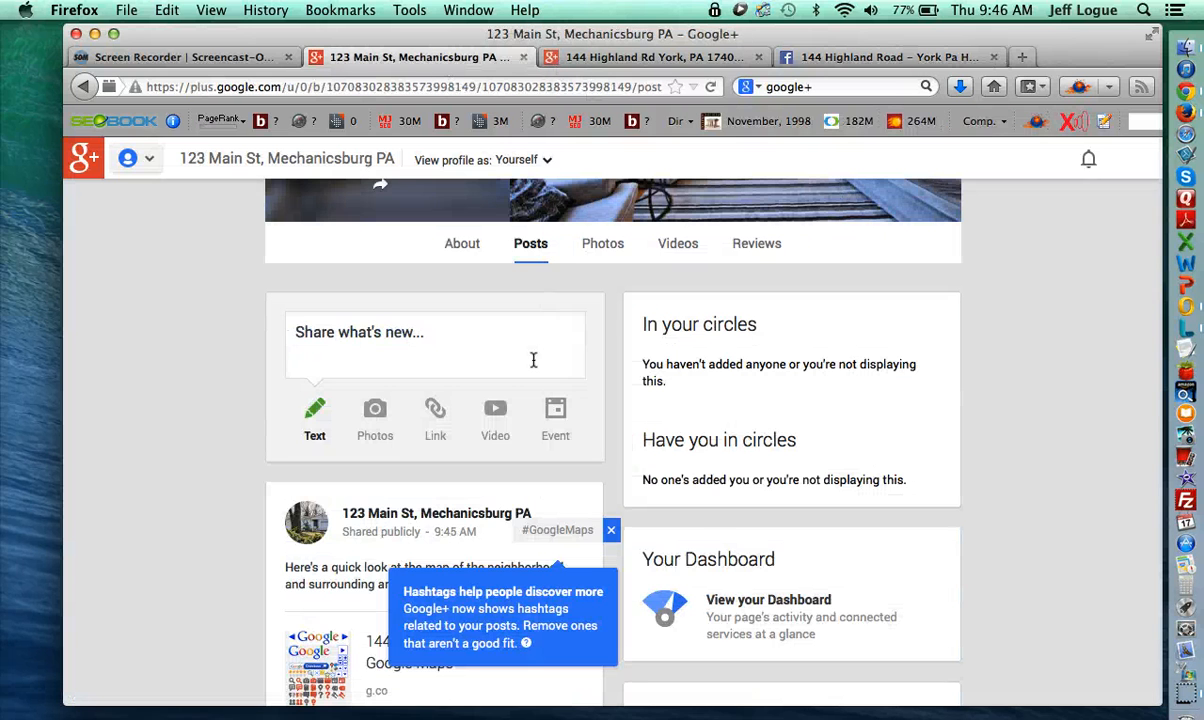
click(478, 336)
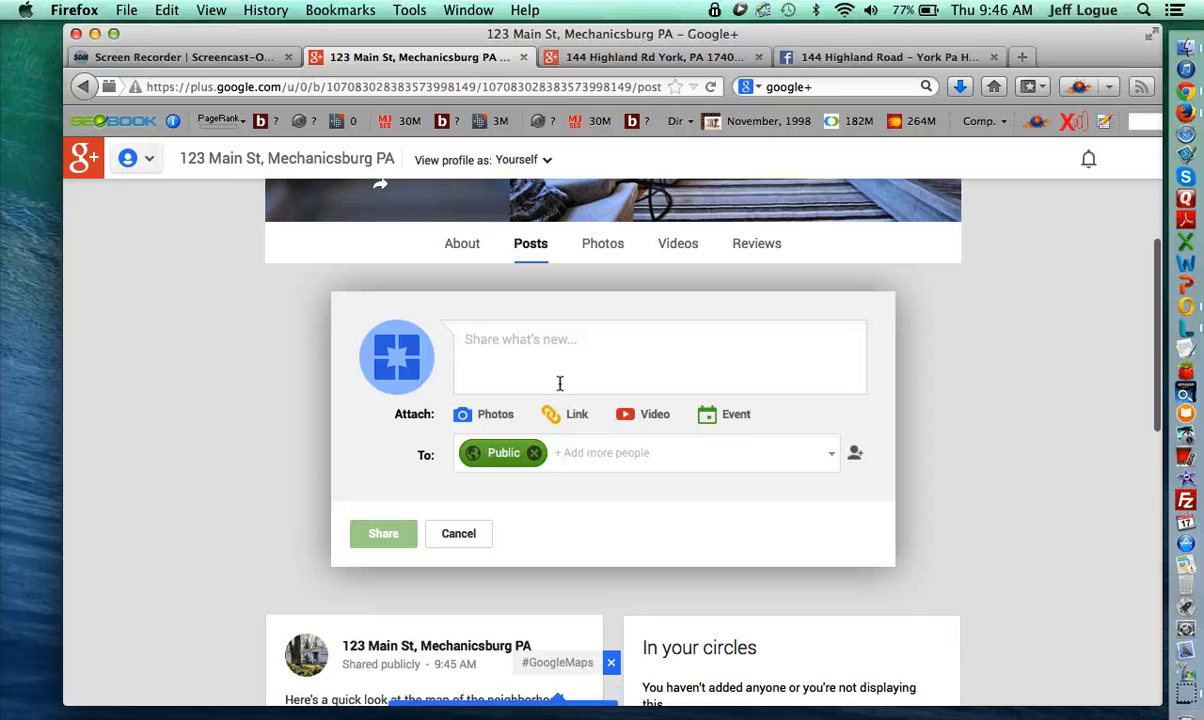
text(http://youtu.be/yl9BF96kdcc)
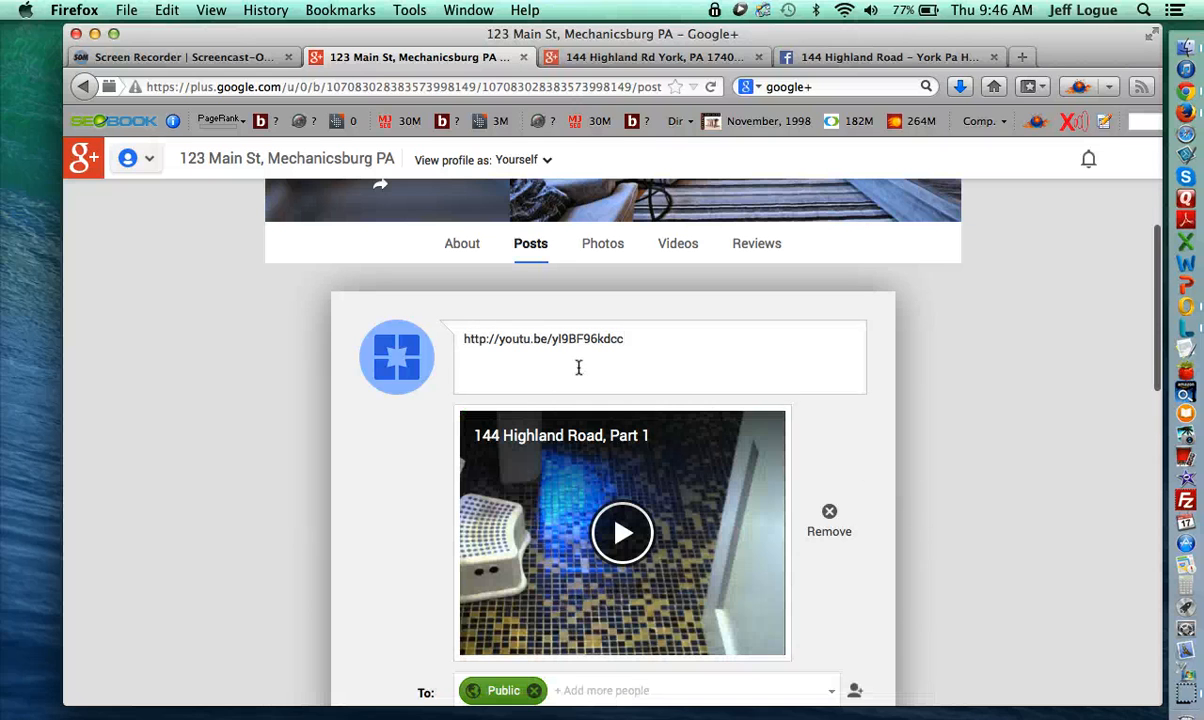
drag(567, 373, 373, 317)
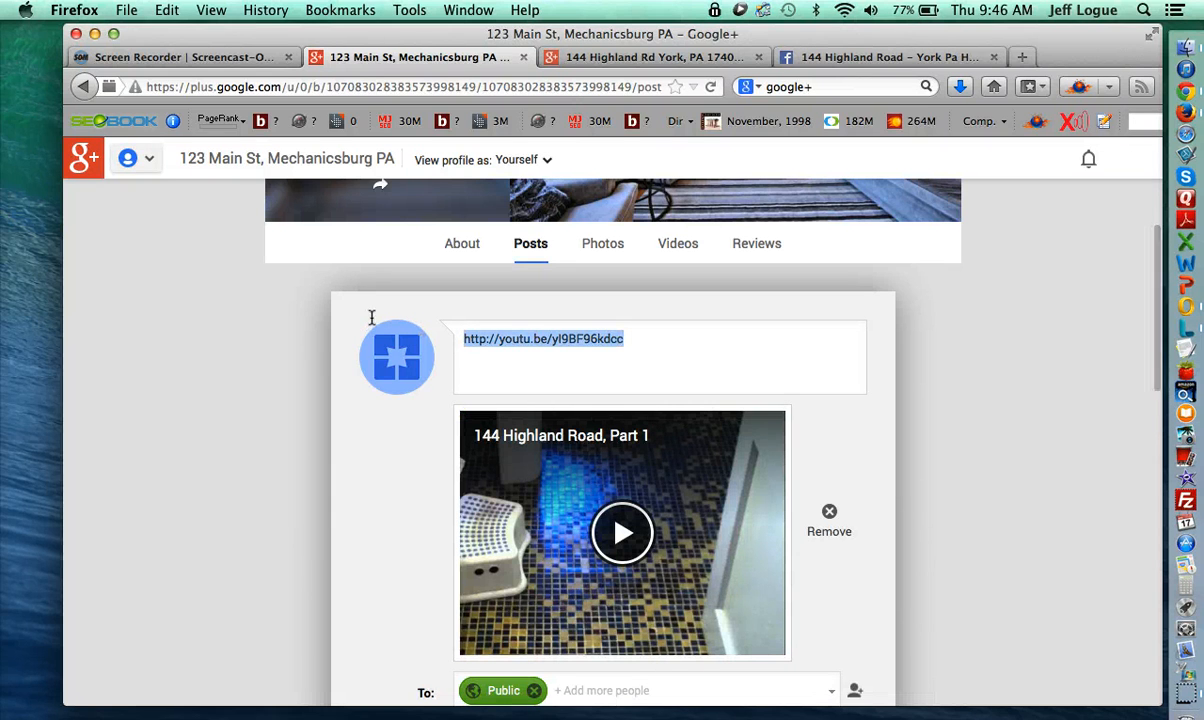
key(BackSpace)
text(Typ)
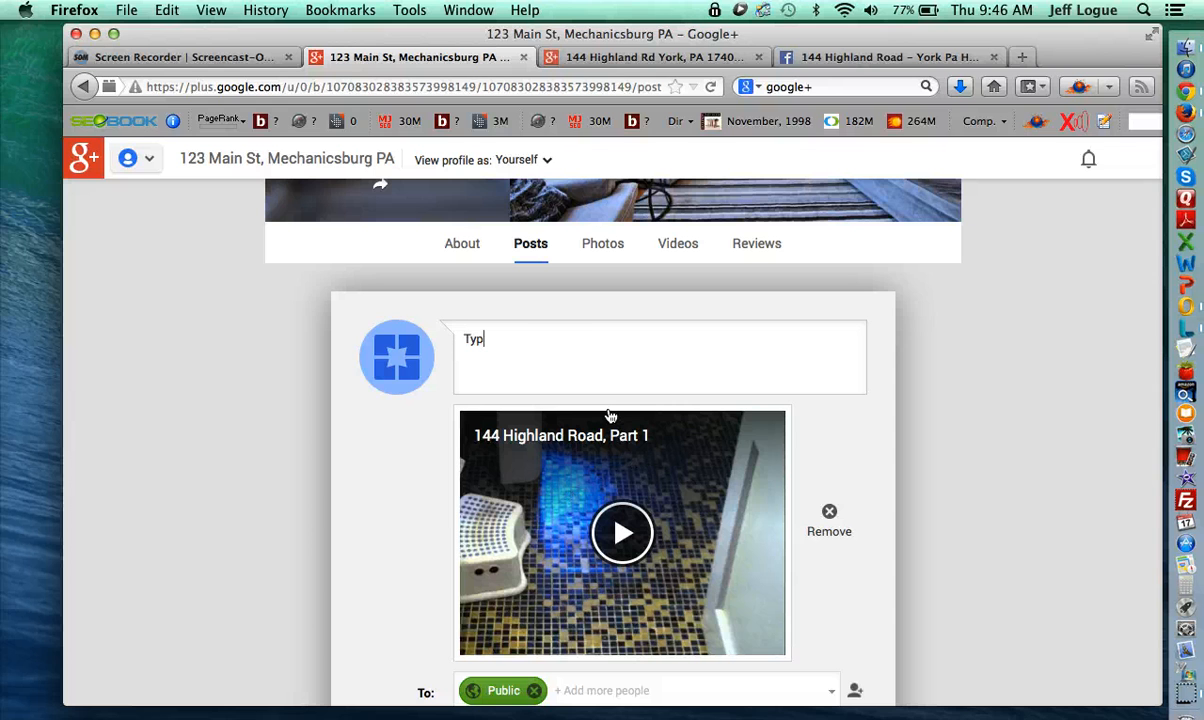
text(e anything about the )
text(vide here)
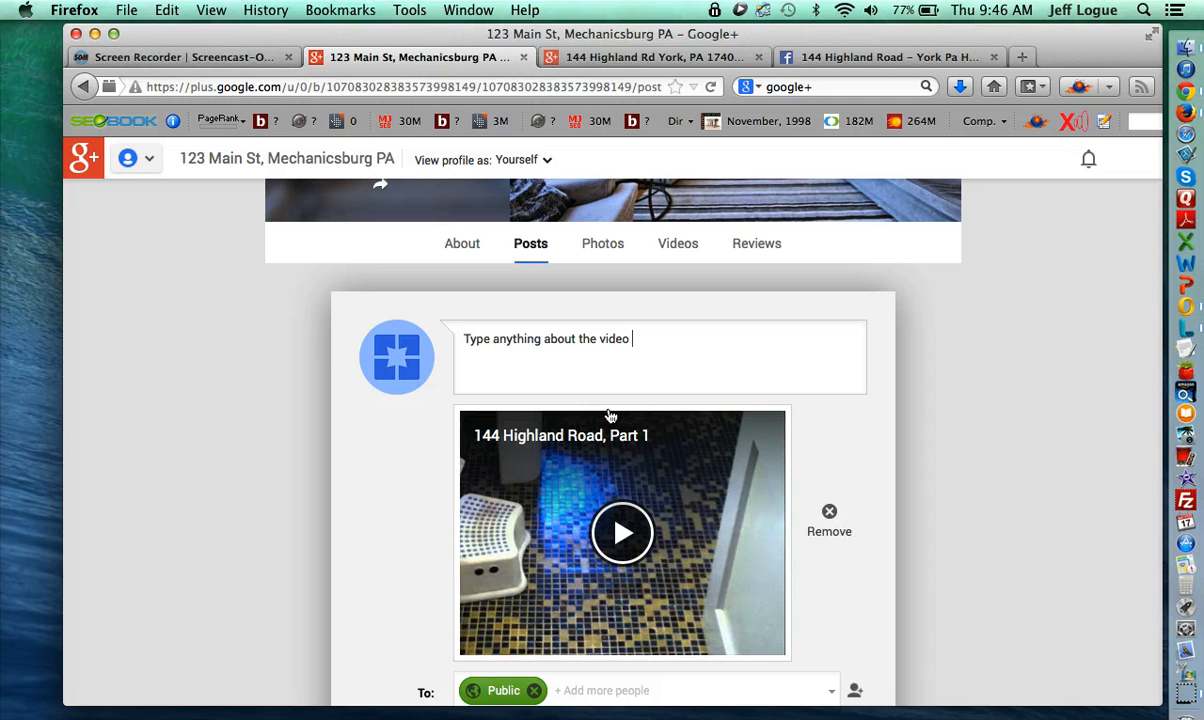
text(here...)
scroll(563, 593, down, 3)
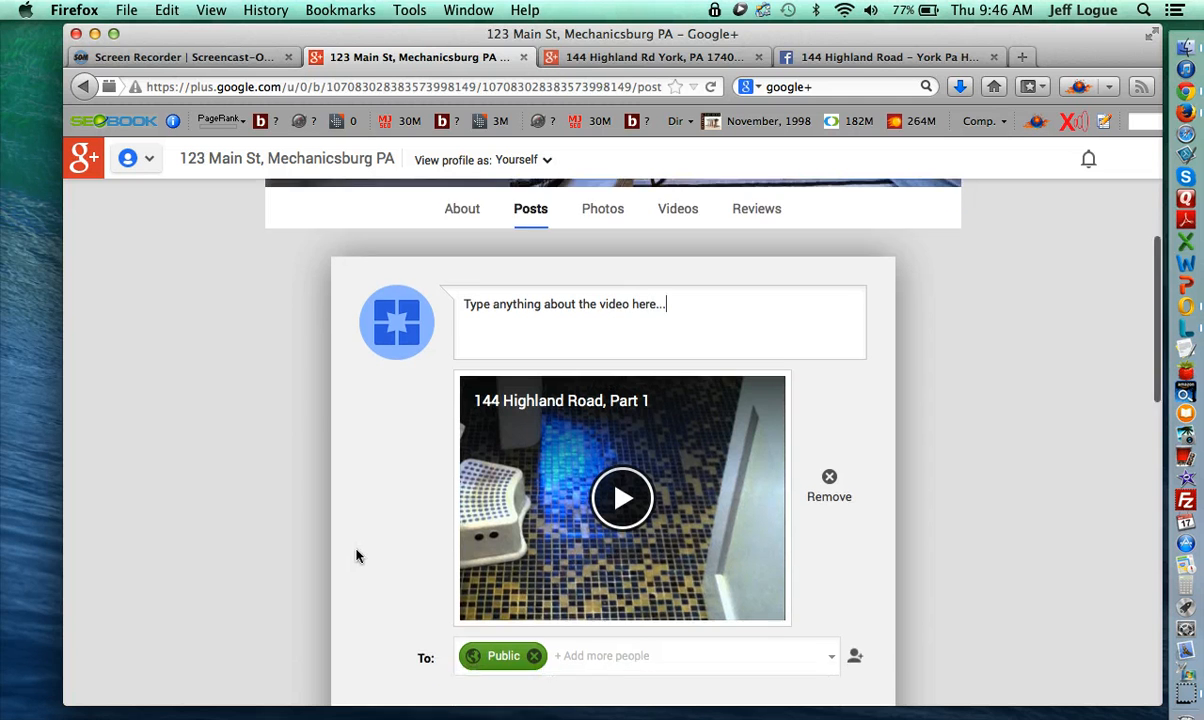
click(377, 647)
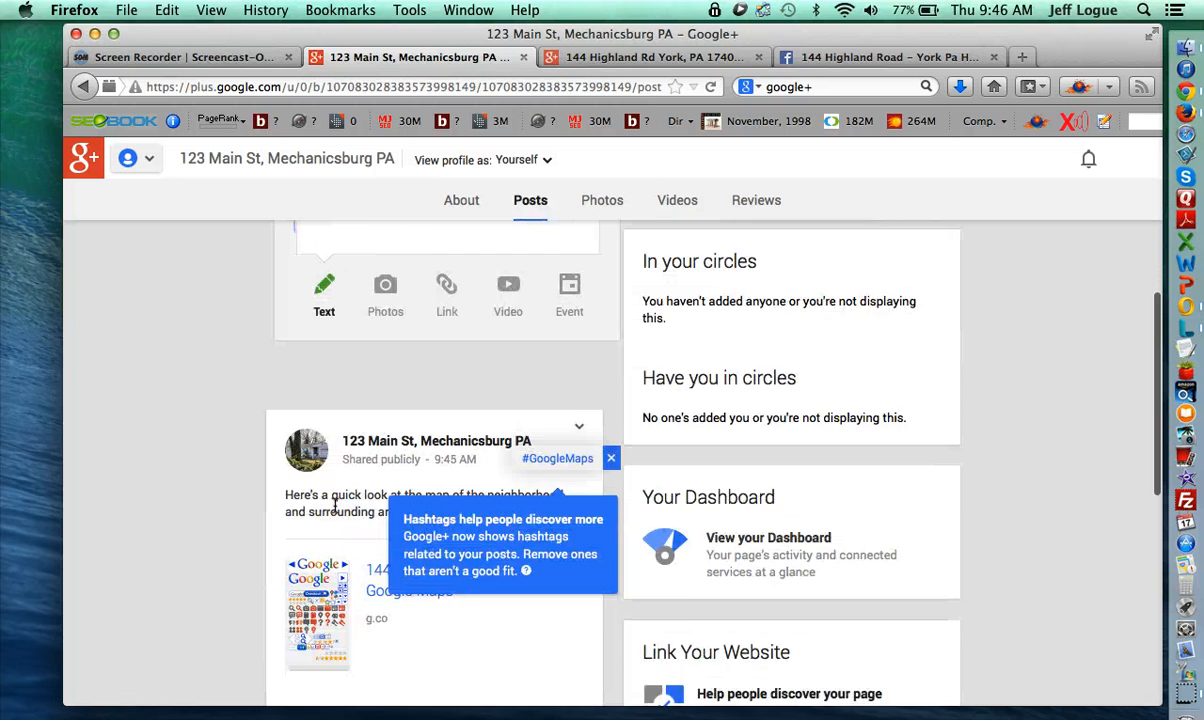
scroll(503, 388, up, 1)
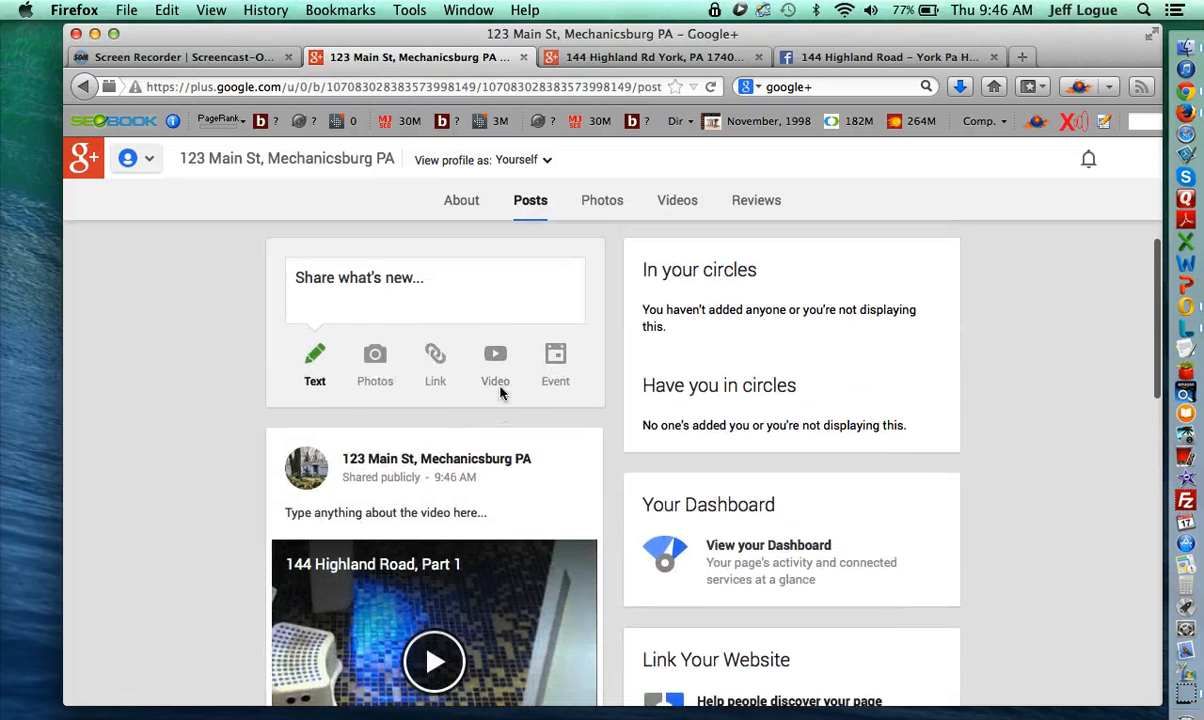
scroll(514, 456, up, 3)
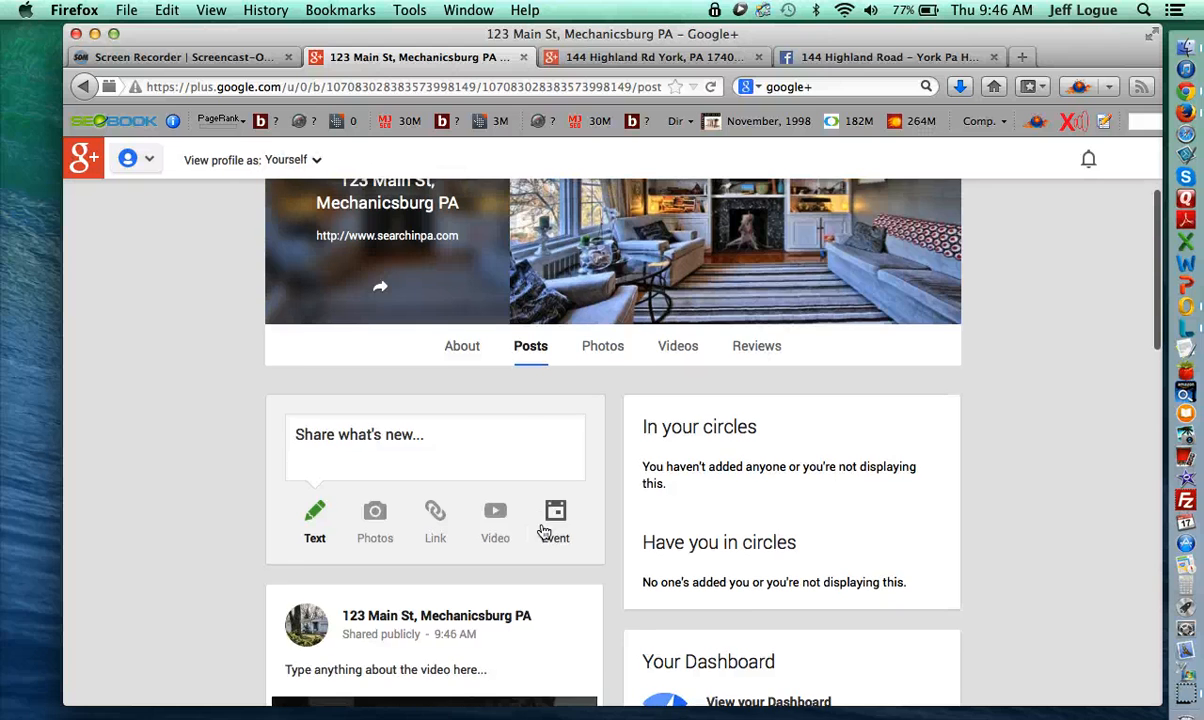
click(655, 57)
scroll(395, 492, up, 2)
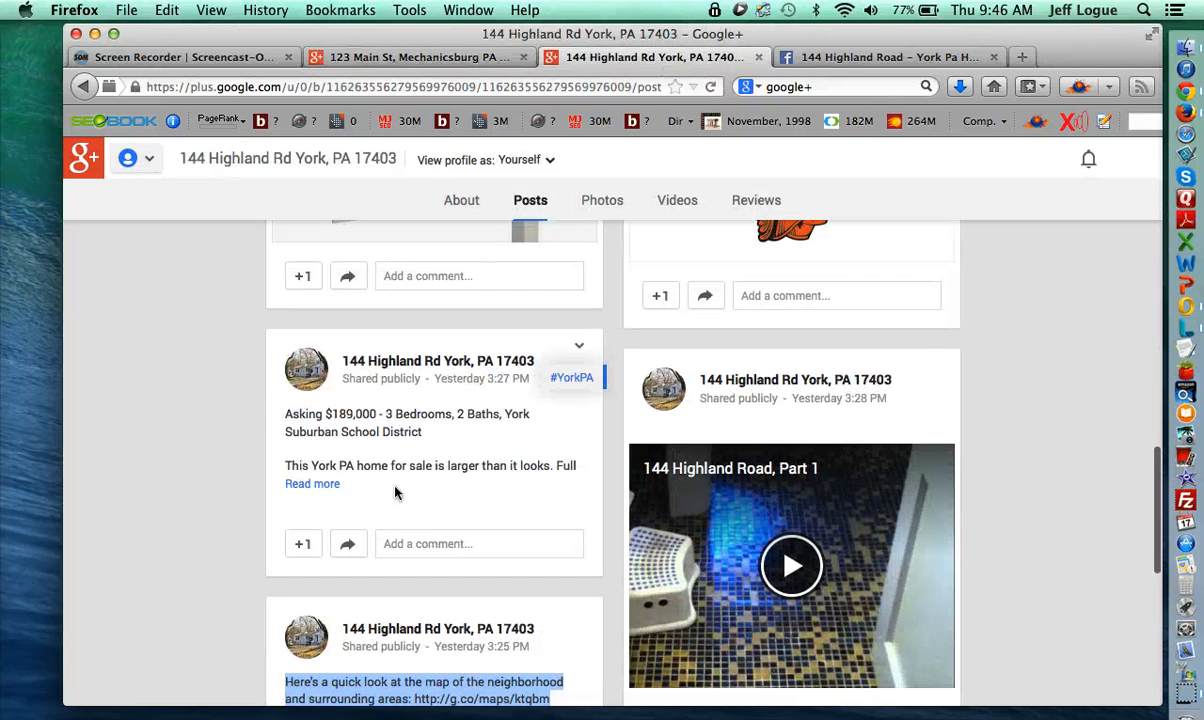
click(327, 486)
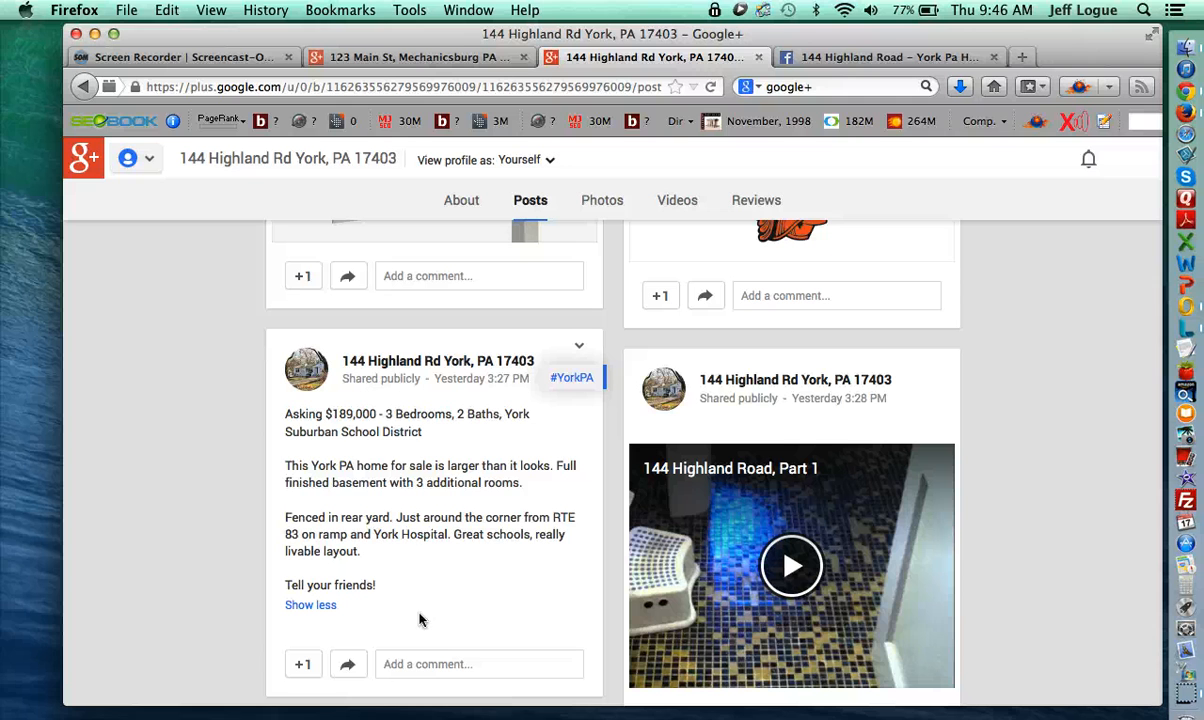
drag(310, 465, 433, 468)
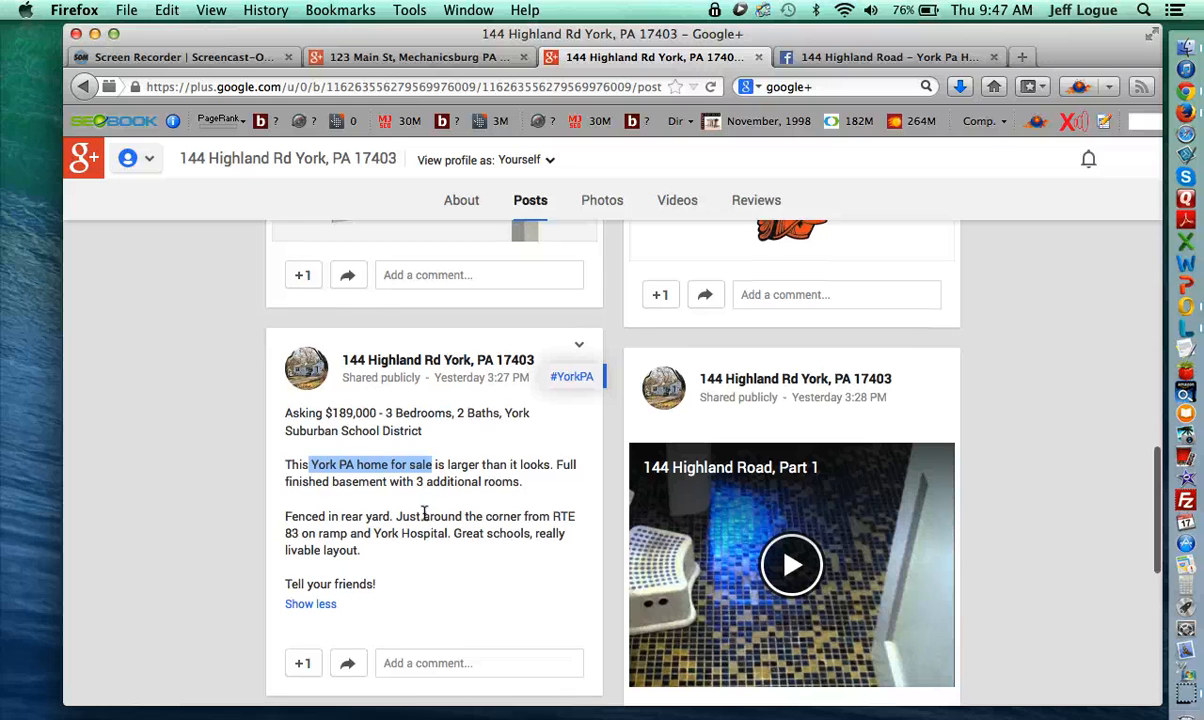
scroll(418, 490, down, 2)
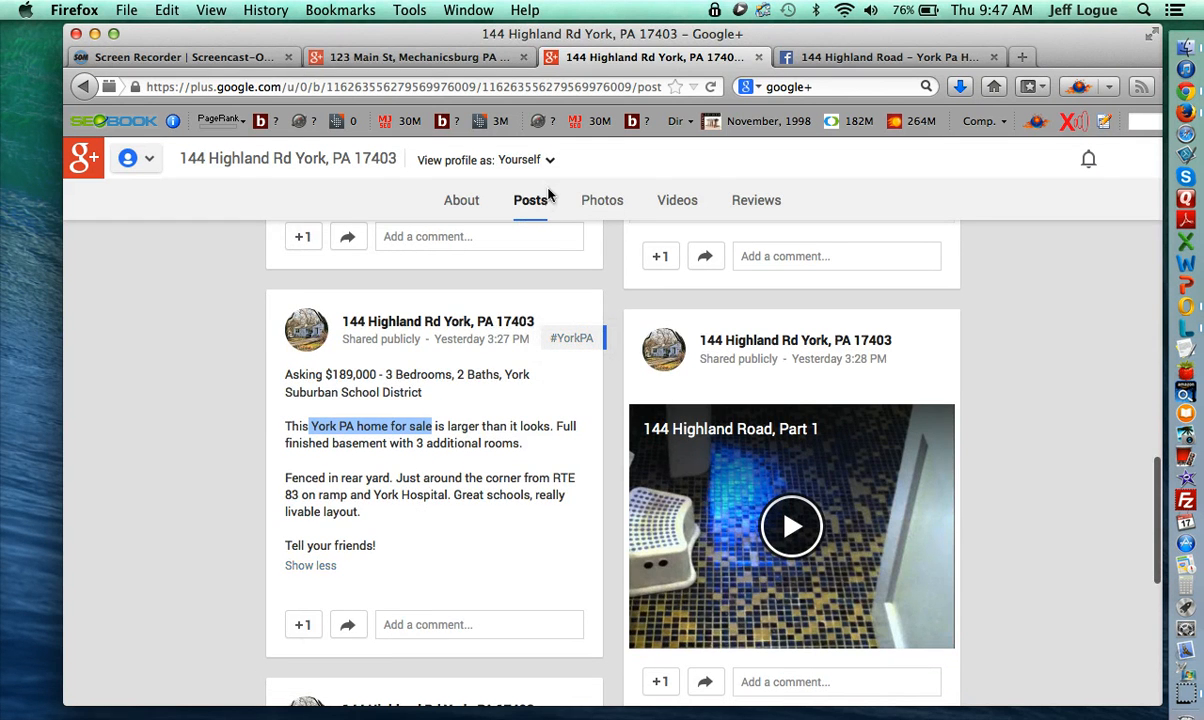
- Publicly post the 'About 100-200 words describing property. Mix in your keyword' placeholder on 123 Main St
click(410, 57)
click(394, 432)
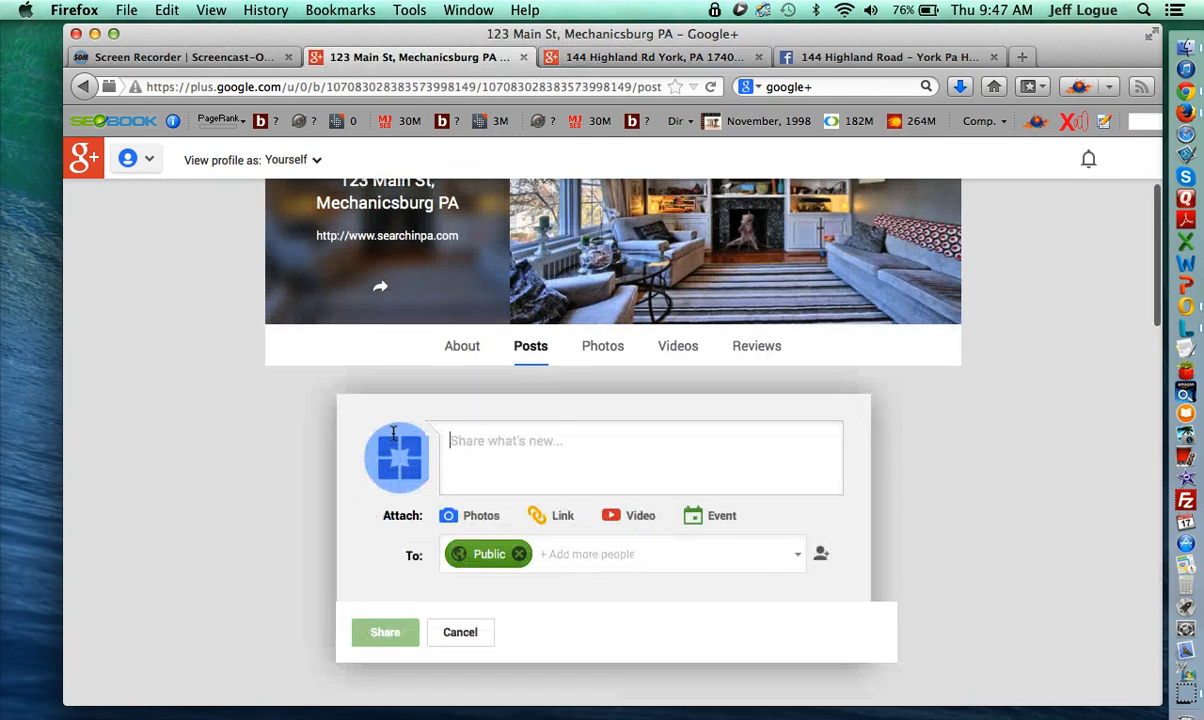
text(ANythi)
key(BackSpace)
key(BackSpace)
key(BackSpace)
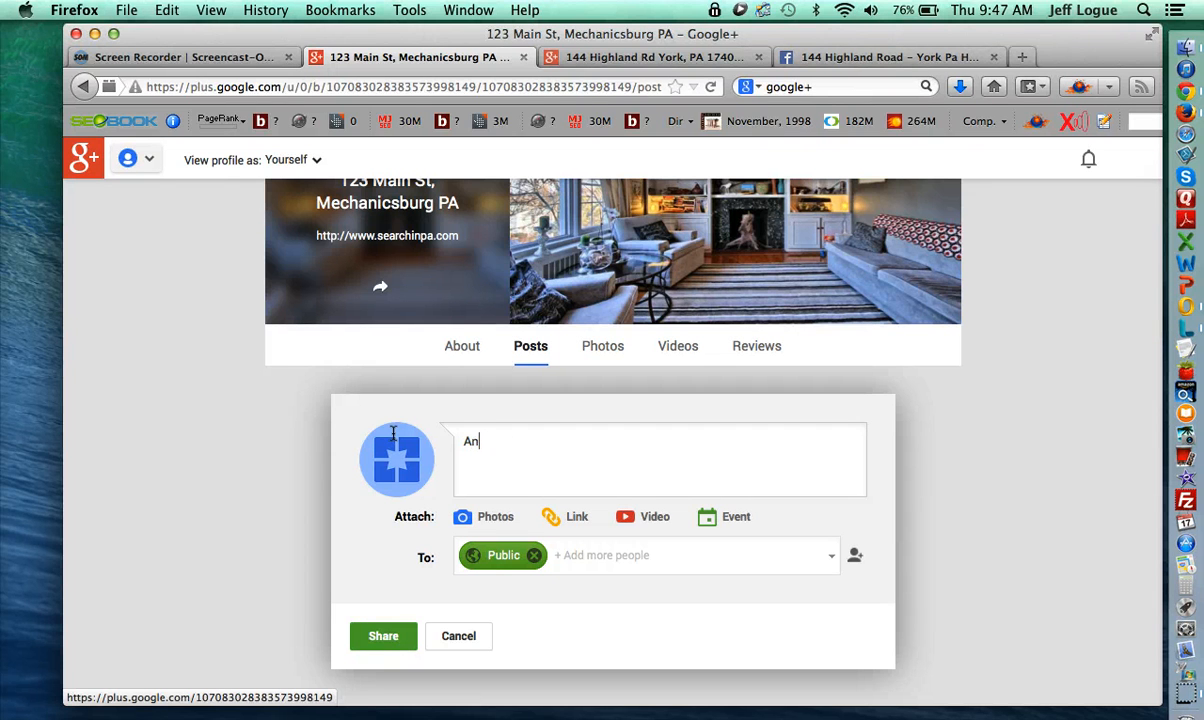
text(y testere. About 100-200 )
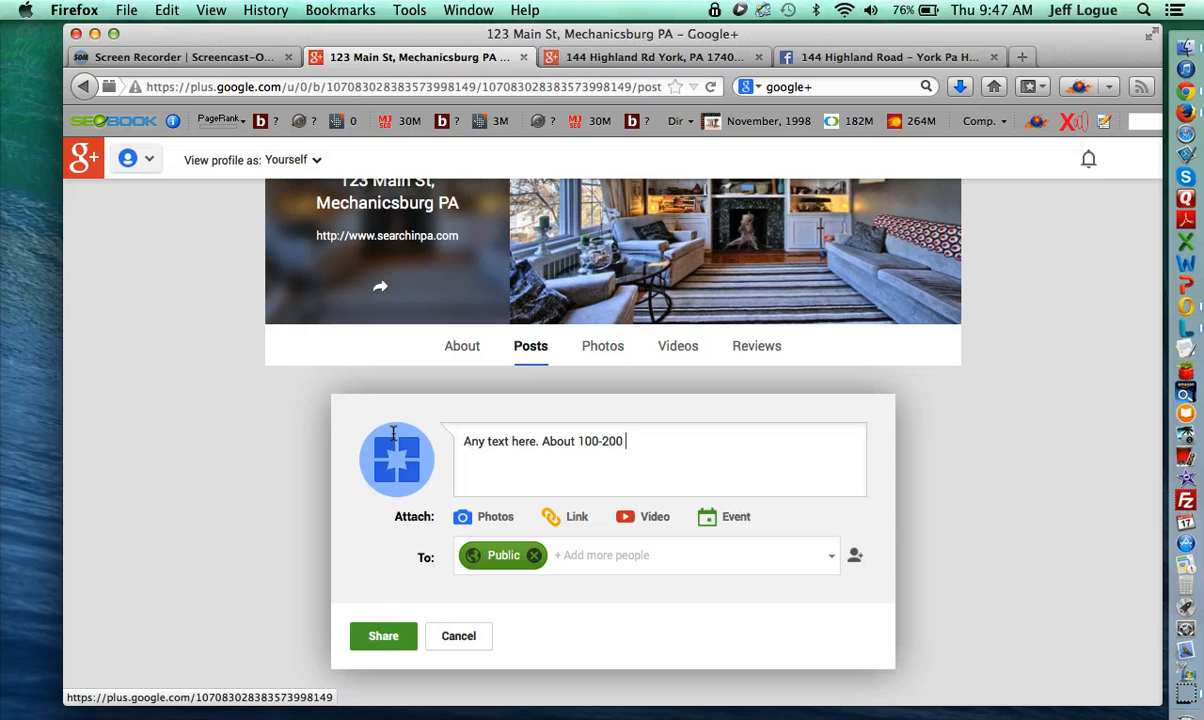
text(words describing property. M)
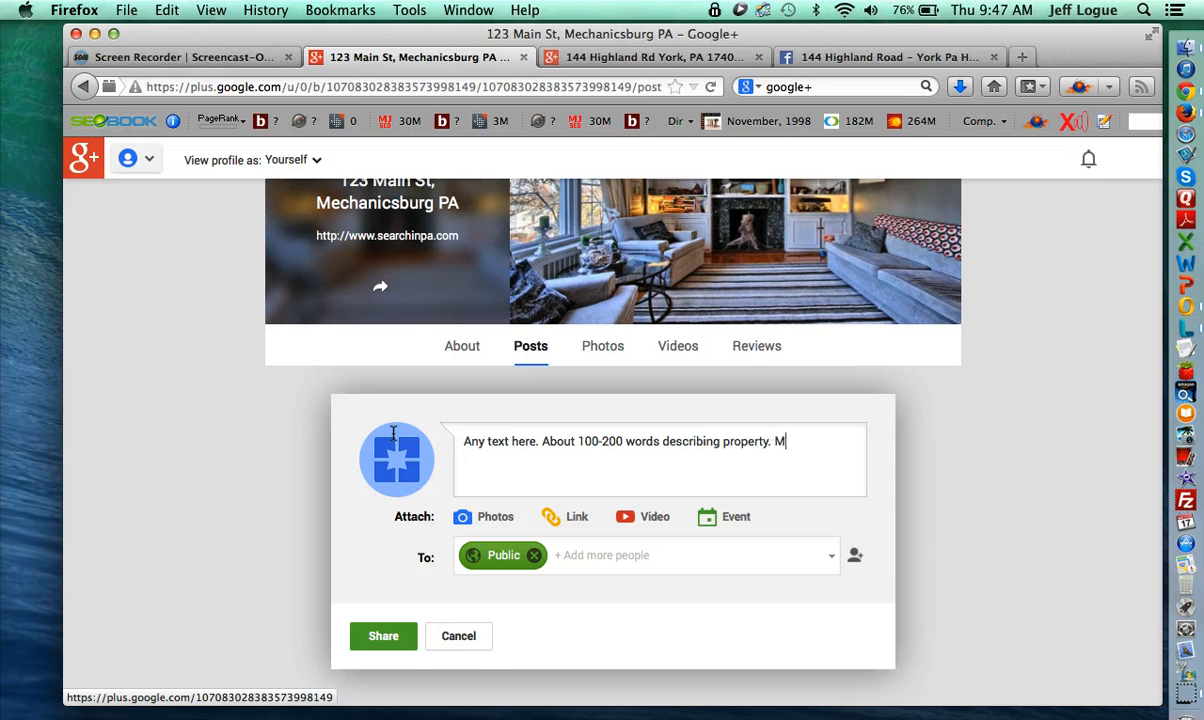
text(ix in your keywords.)
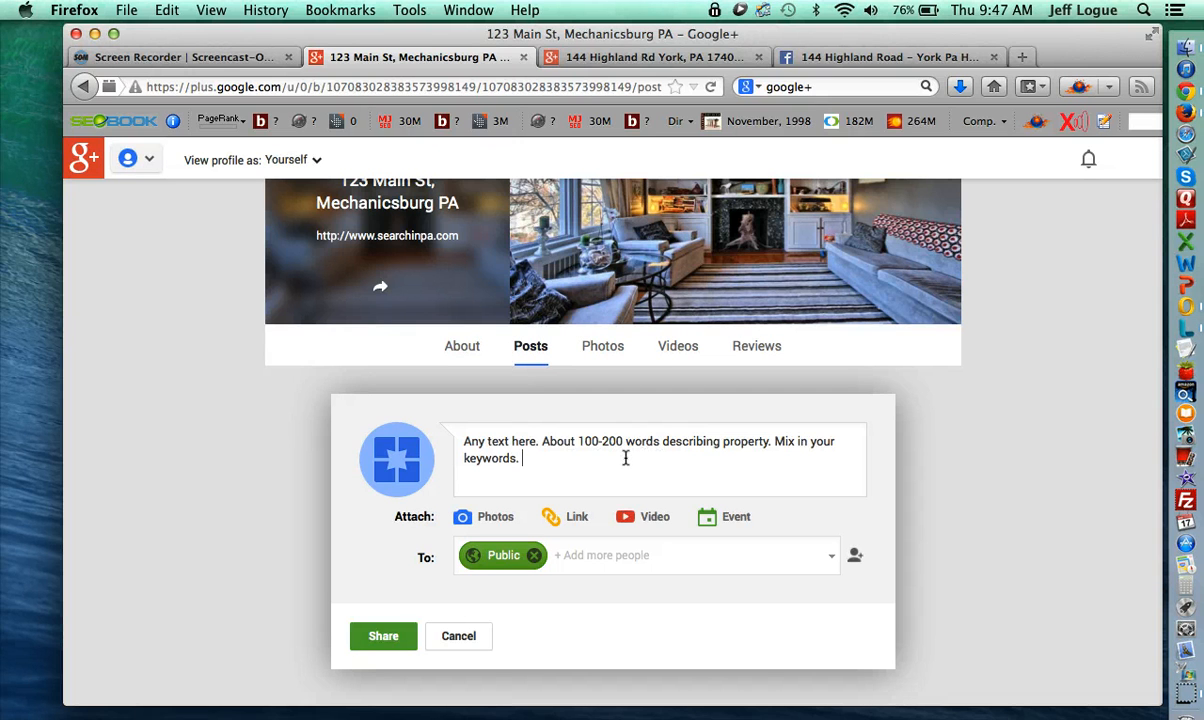
click(400, 636)
scroll(545, 570, down, 2)
scroll(545, 568, down, 3)
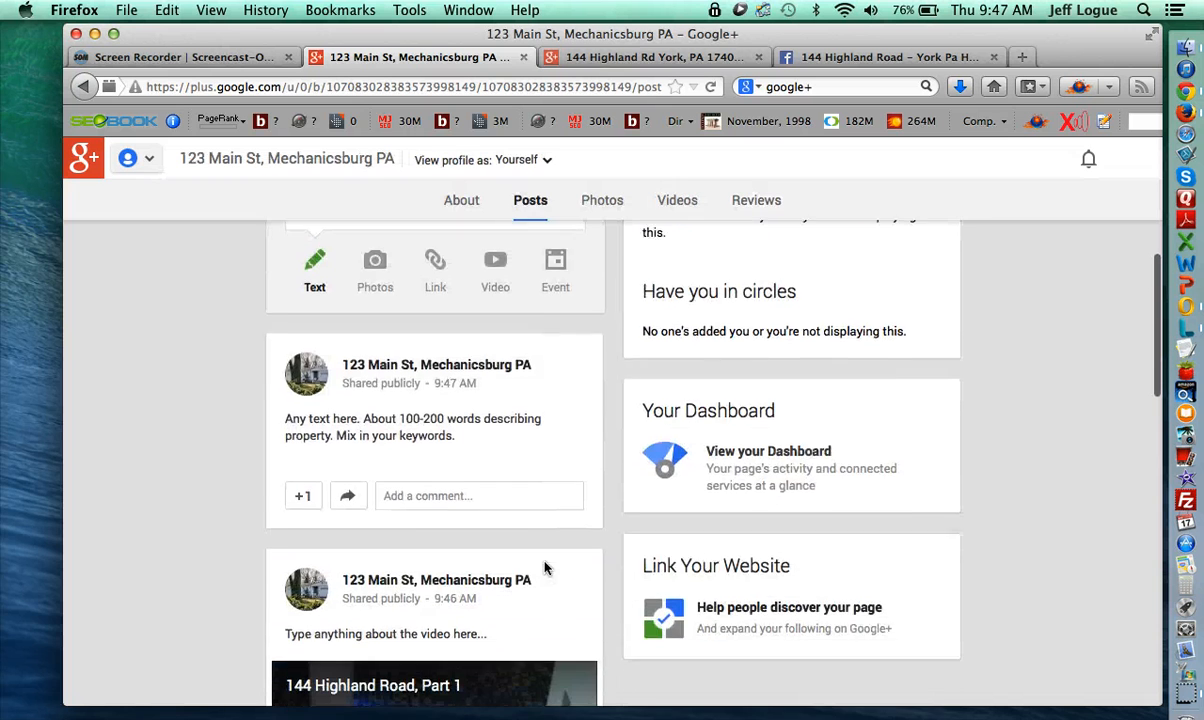
scroll(545, 568, up, 4)
click(689, 64)
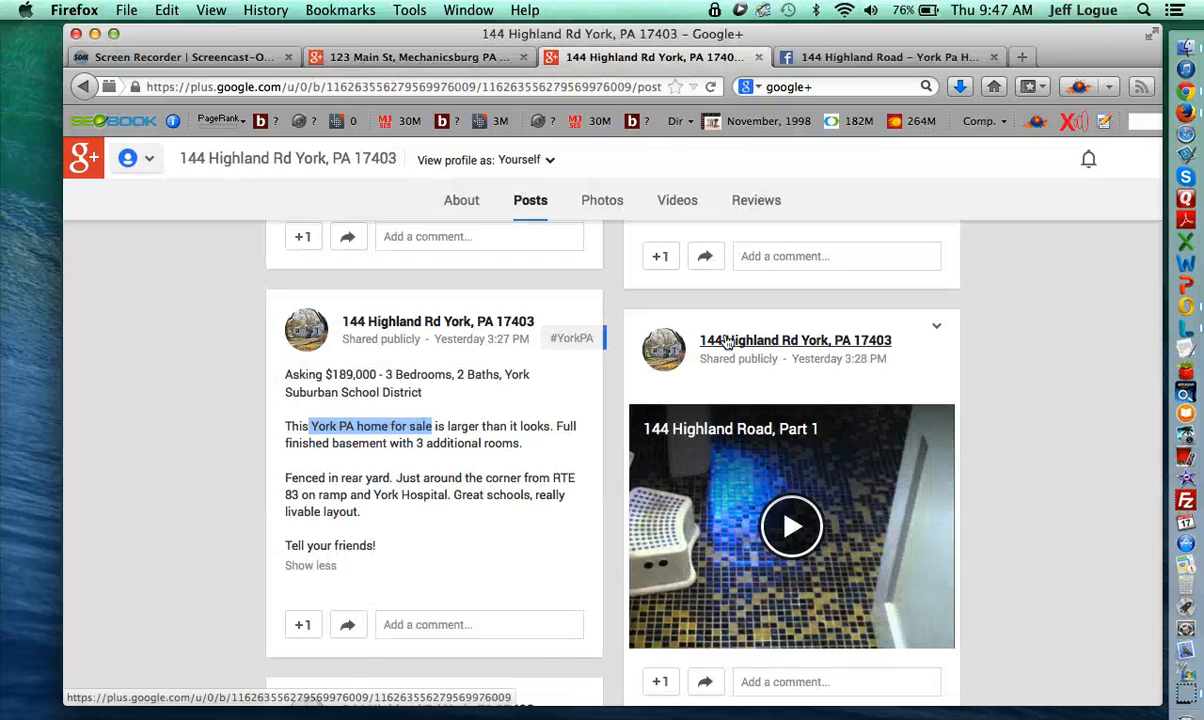
scroll(722, 342, up, 5)
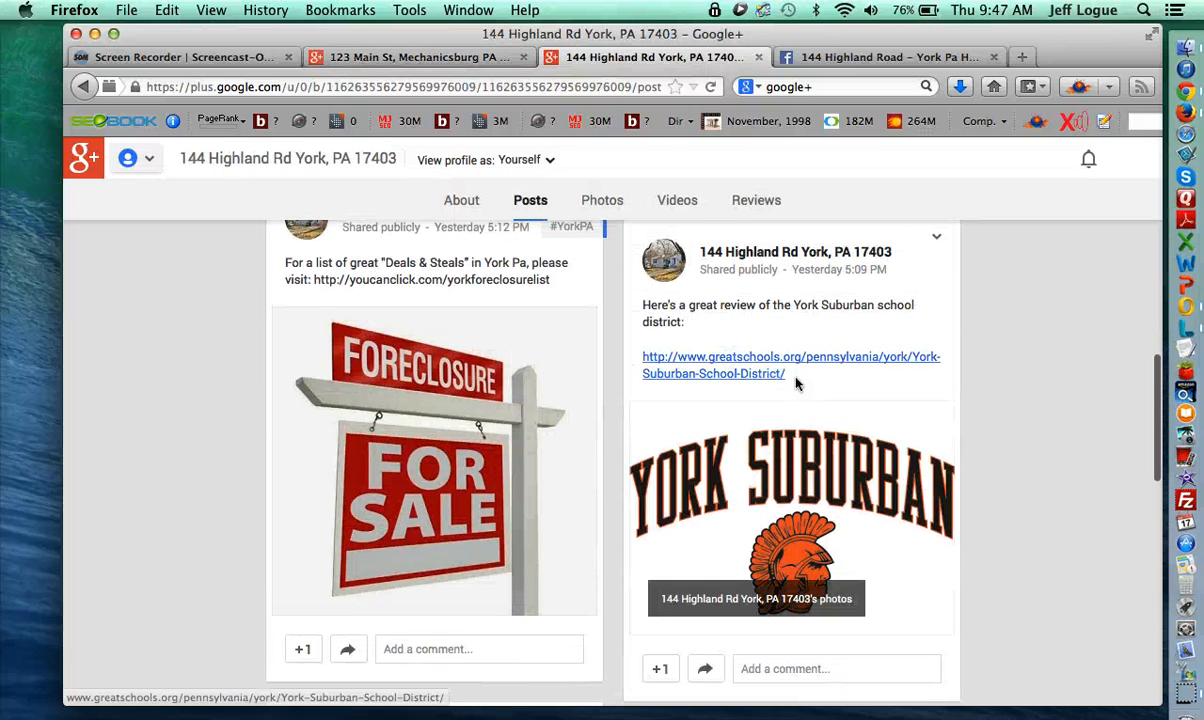
- Paste the copied York Suburban review into a 123 Main St draft, remove the greatschools preview, and cancel
drag(805, 379, 645, 311)
key(super+c)
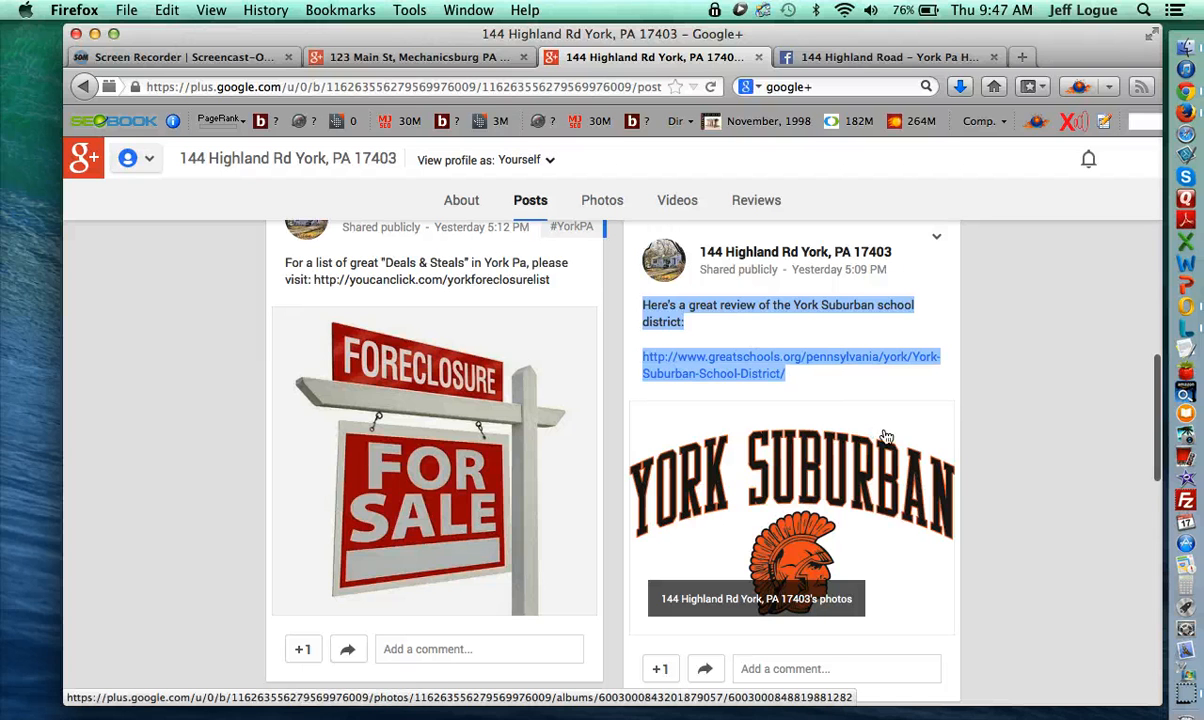
scroll(835, 412, down, 2)
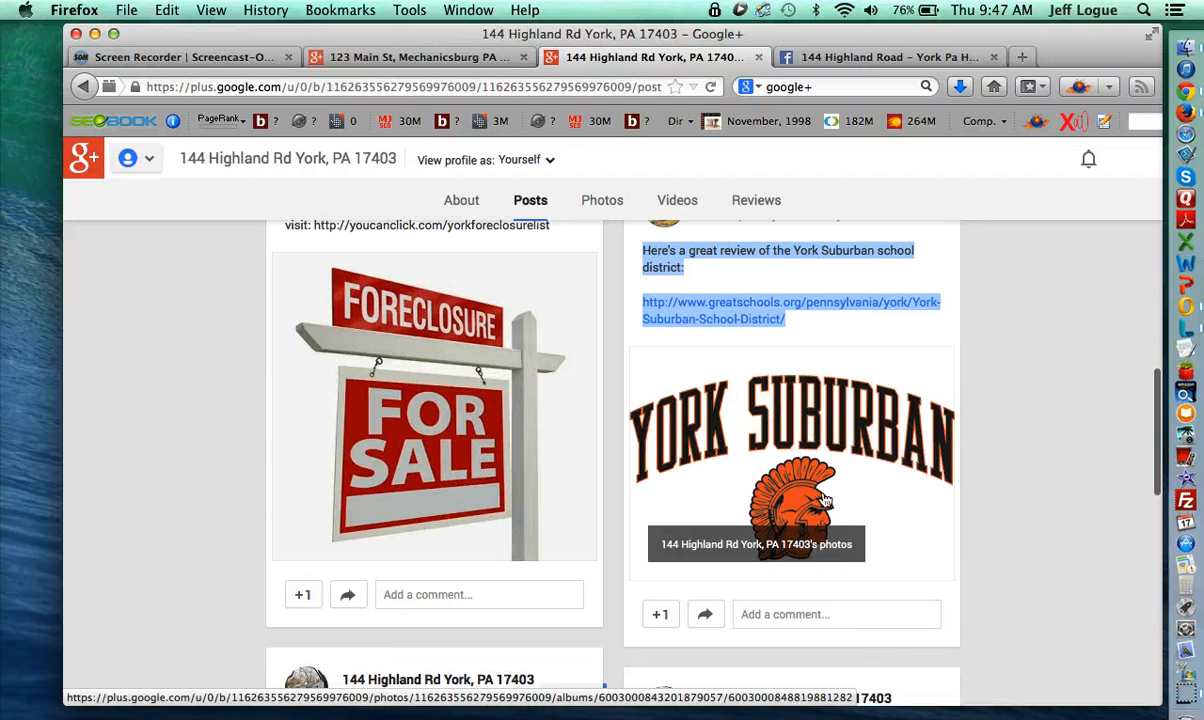
click(368, 56)
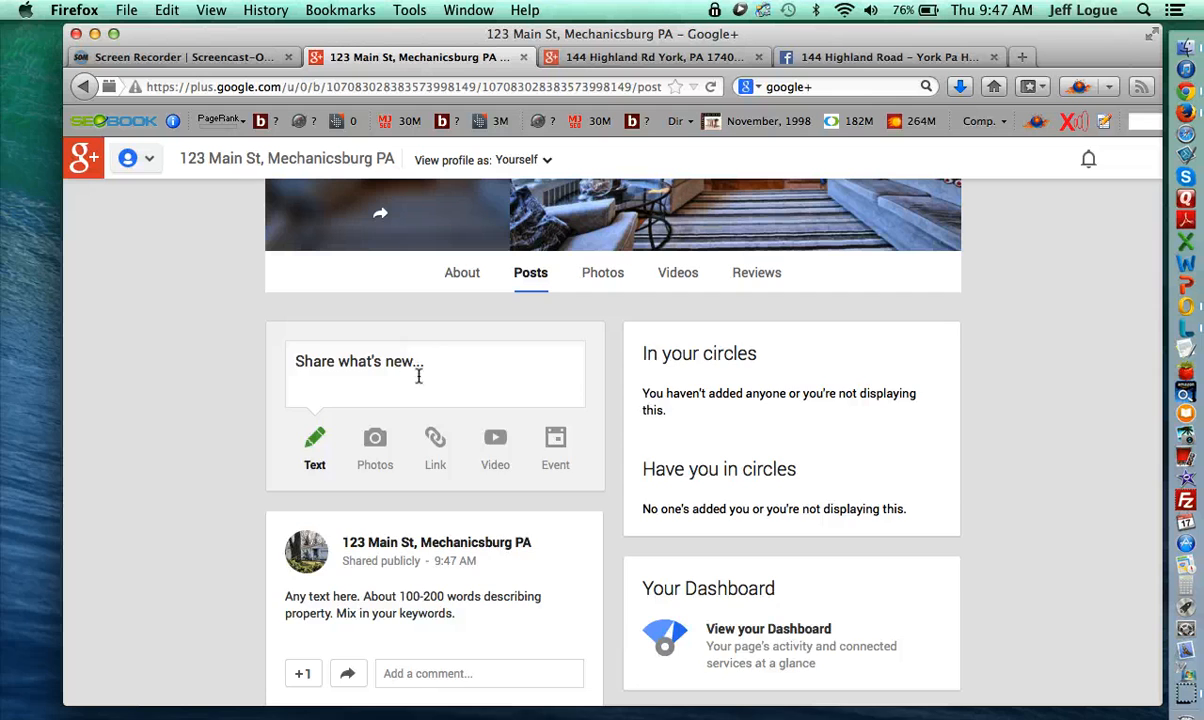
click(419, 362)
key(super+v)
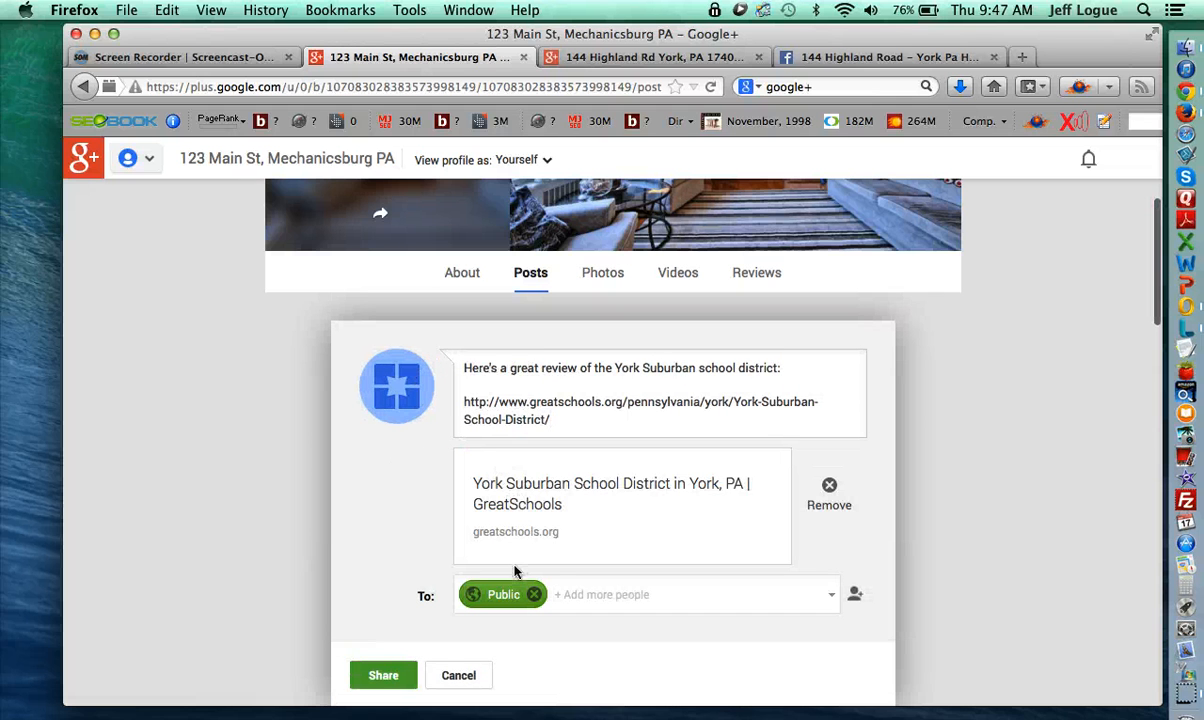
click(829, 485)
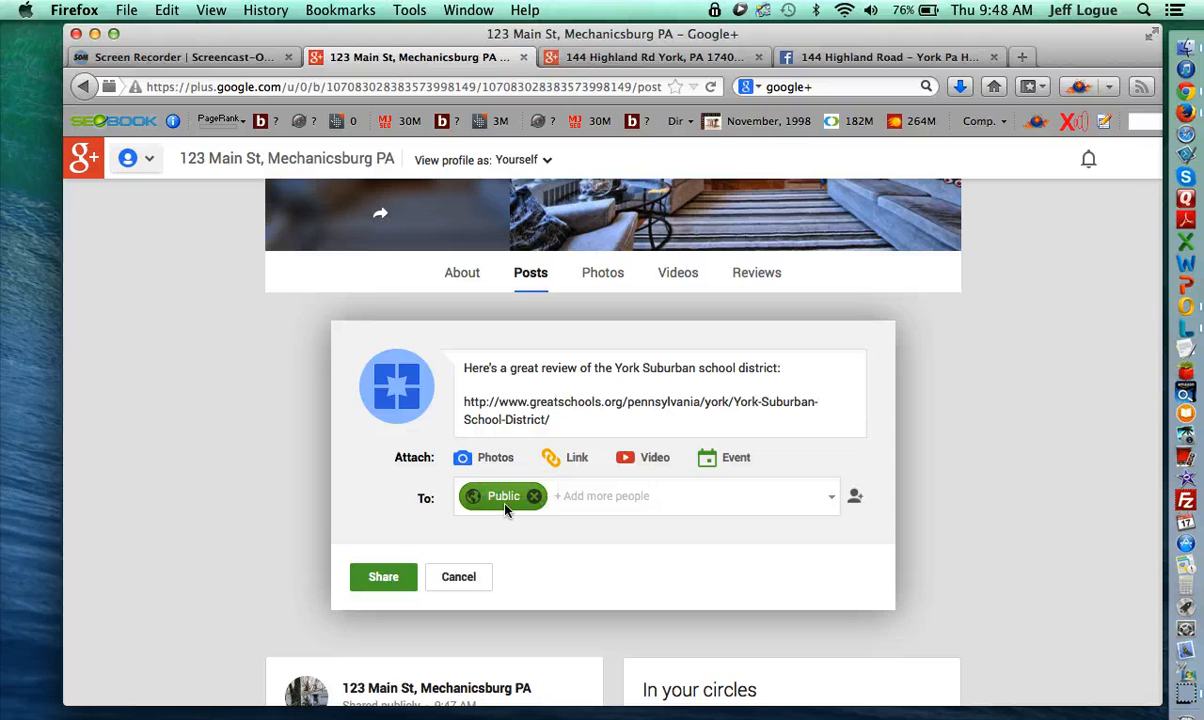
click(474, 576)
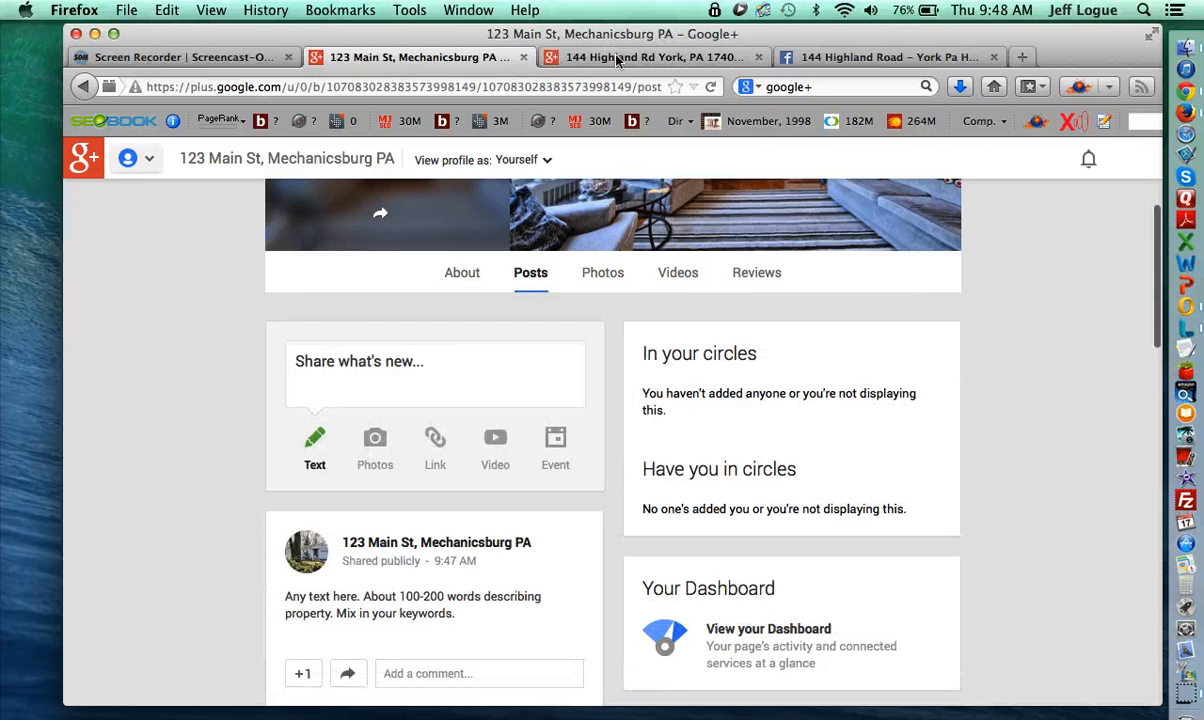
click(650, 57)
scroll(638, 333, up, 5)
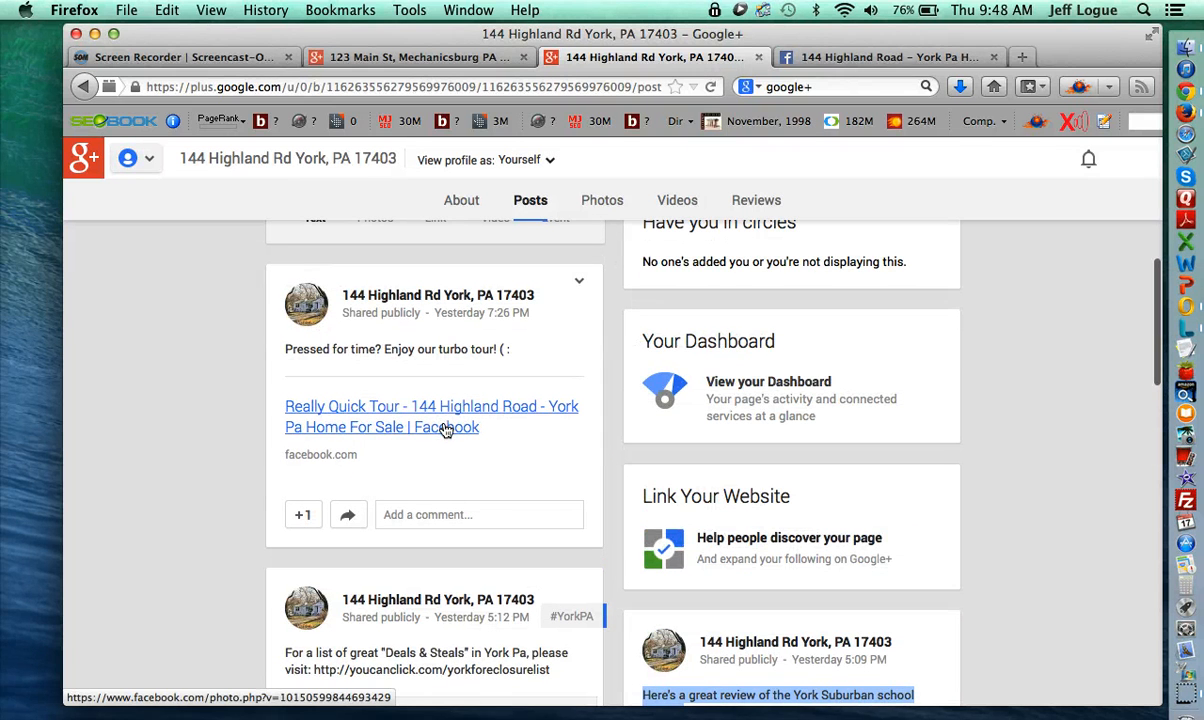
click(778, 60)
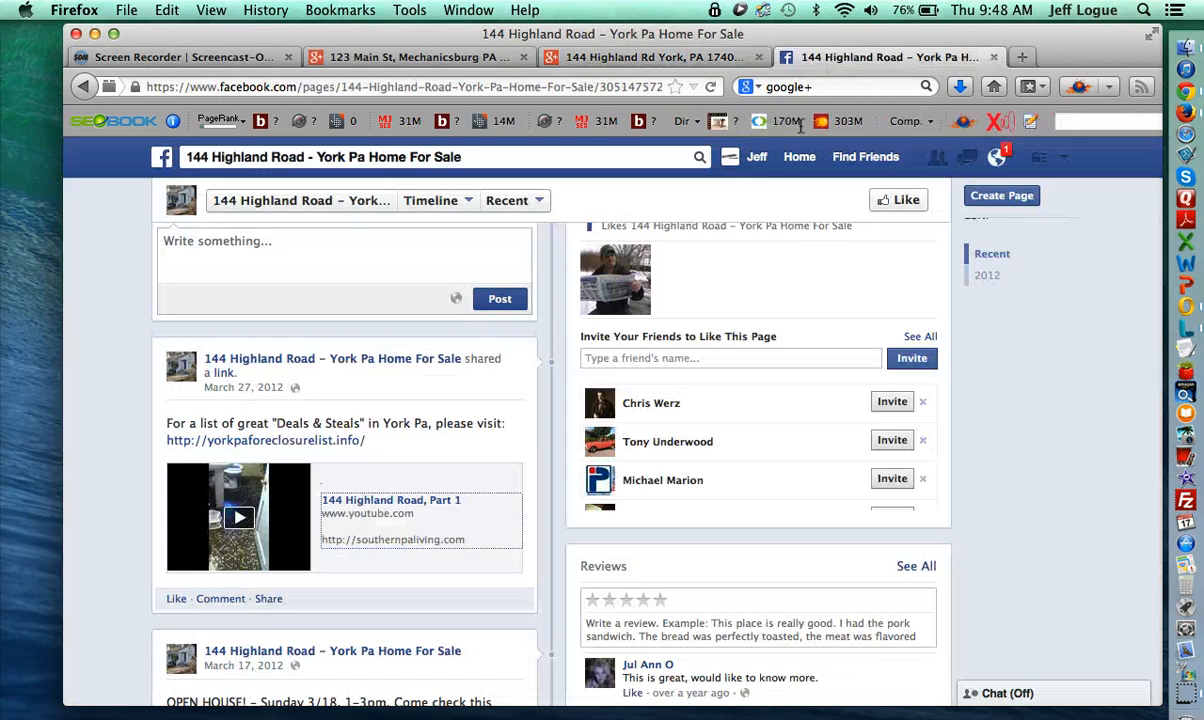
scroll(465, 430, up, 2)
scroll(457, 470, down, 4)
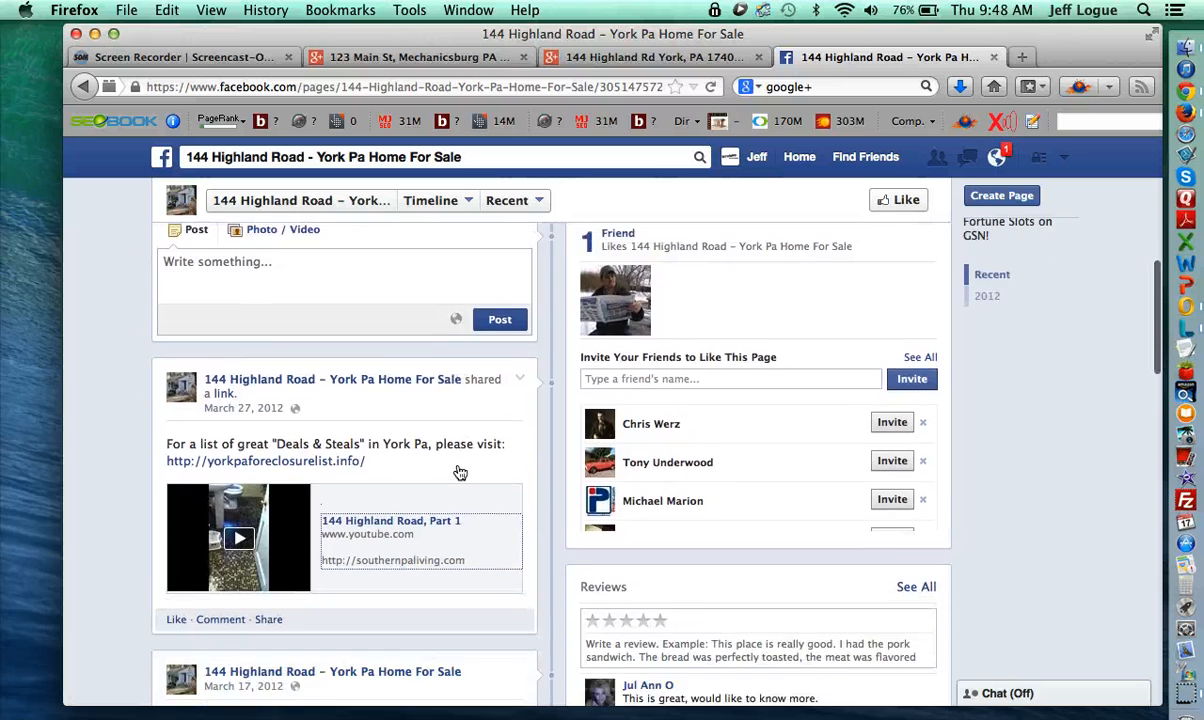
scroll(500, 490, down, 5)
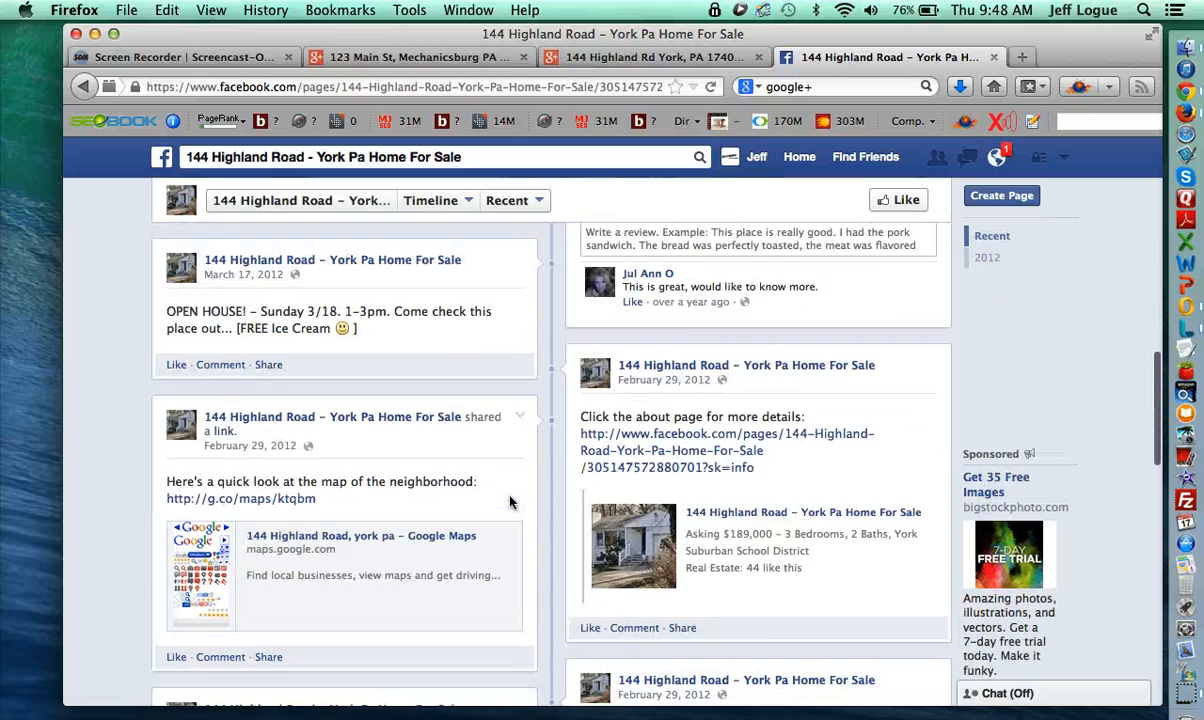
scroll(510, 502, down, 2)
scroll(510, 502, up, 3)
scroll(510, 502, down, 7)
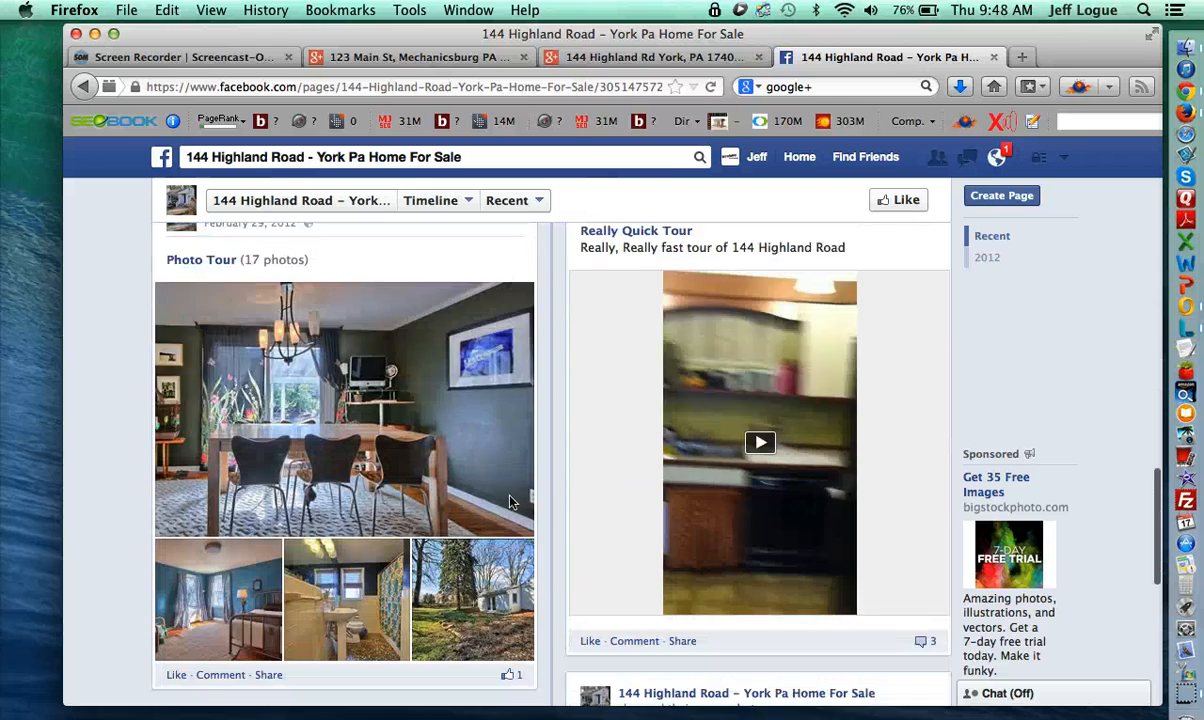
scroll(726, 425, up, 3)
scroll(712, 424, up, 1)
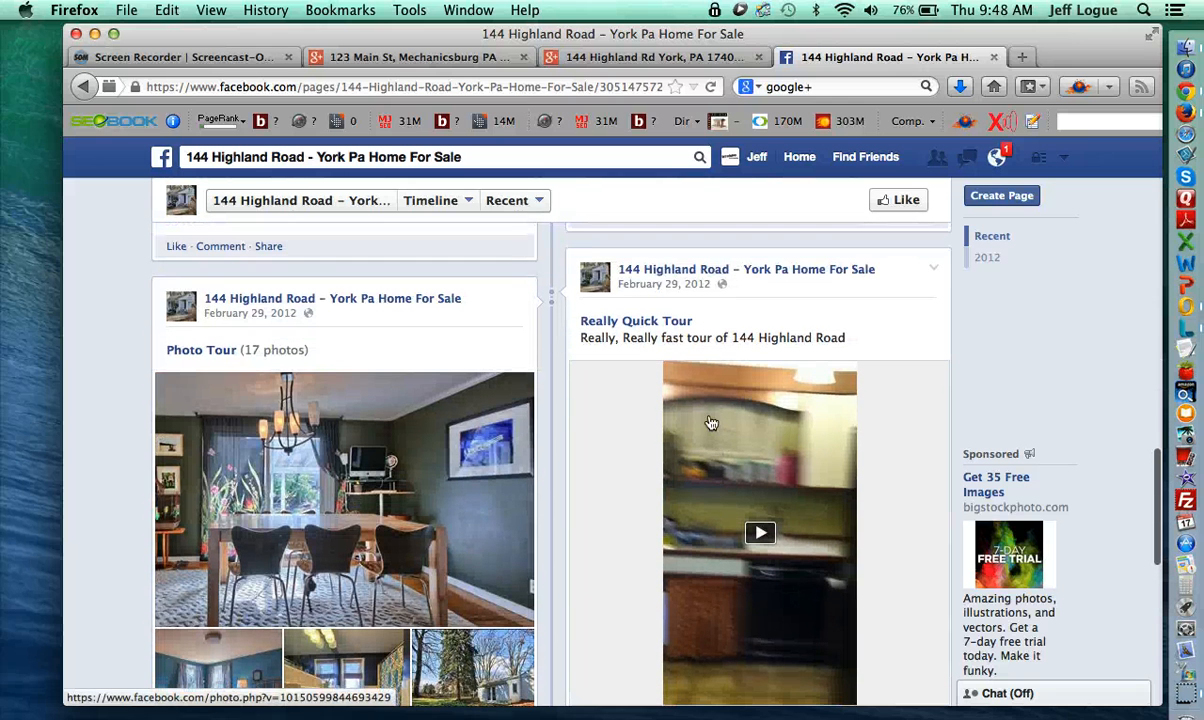
click(645, 322)
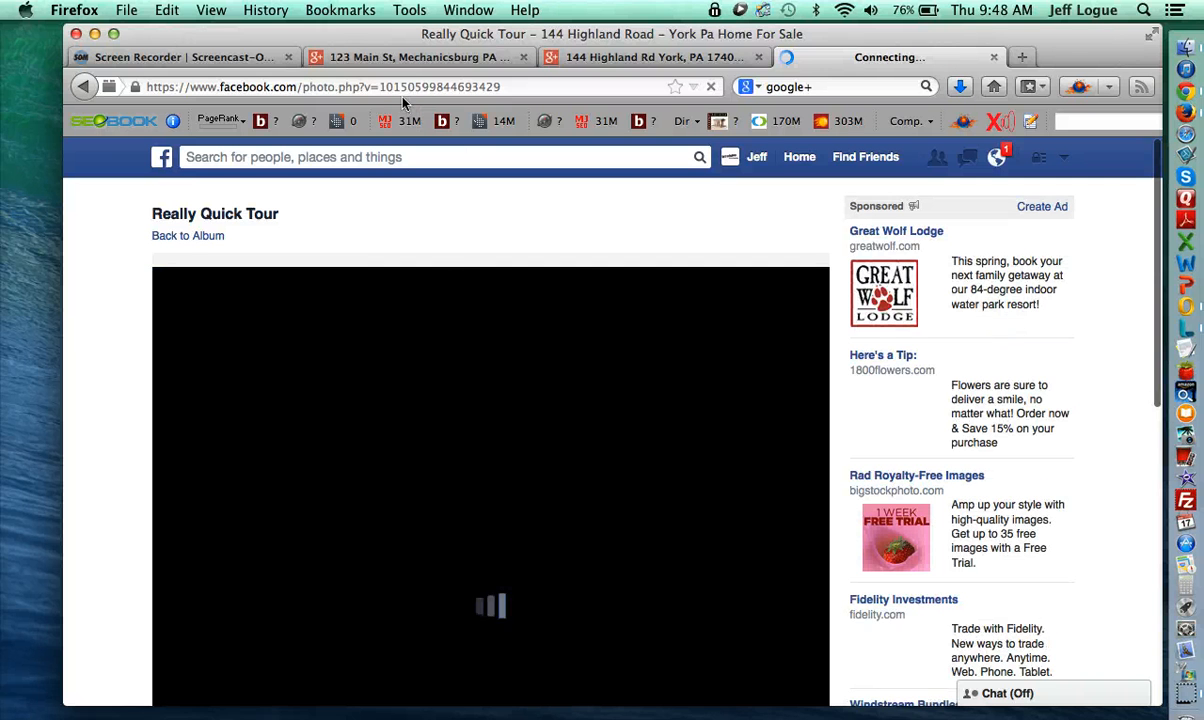
click(396, 87)
key(super+c)
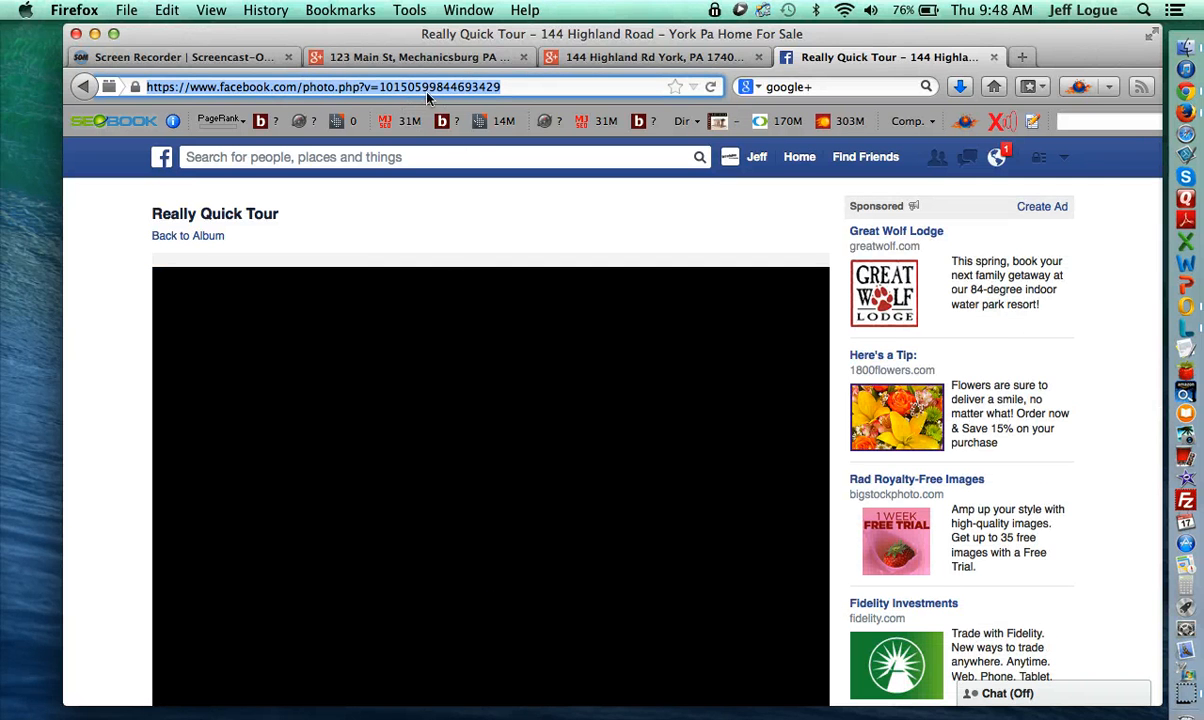
click(425, 60)
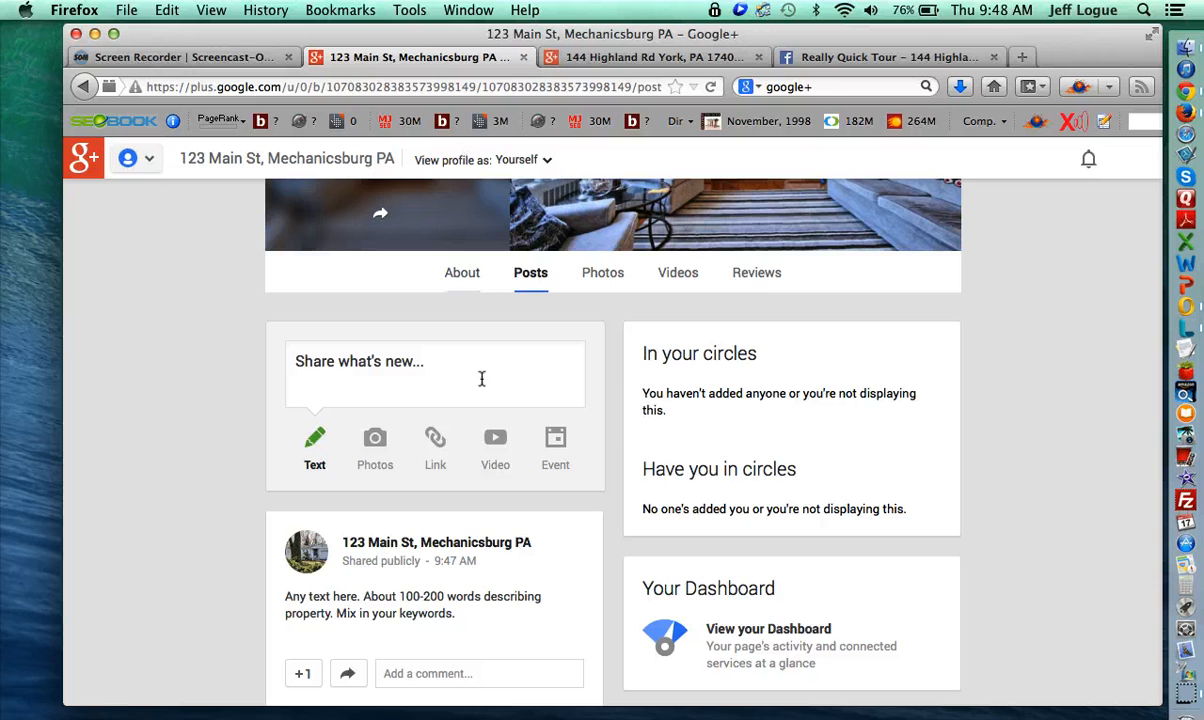
- Paste the Really Quick Tour Facebook link into a new 123 Main St post
click(946, 56)
click(994, 57)
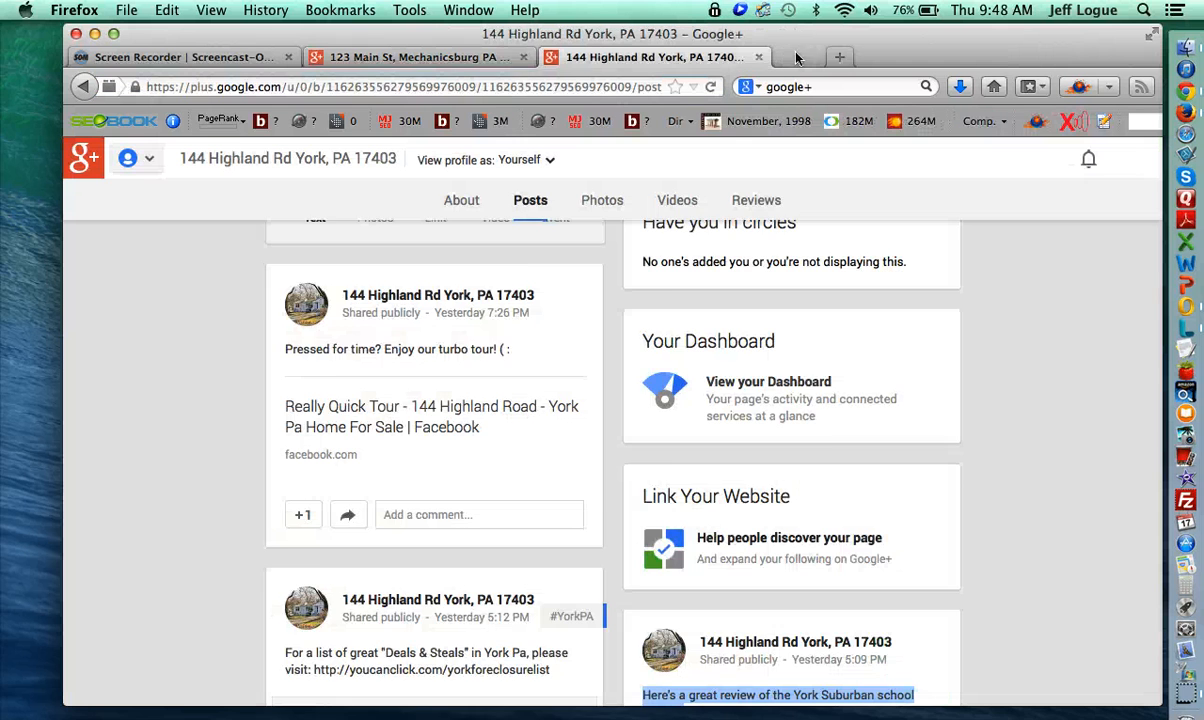
click(430, 57)
click(436, 352)
key(super+v)
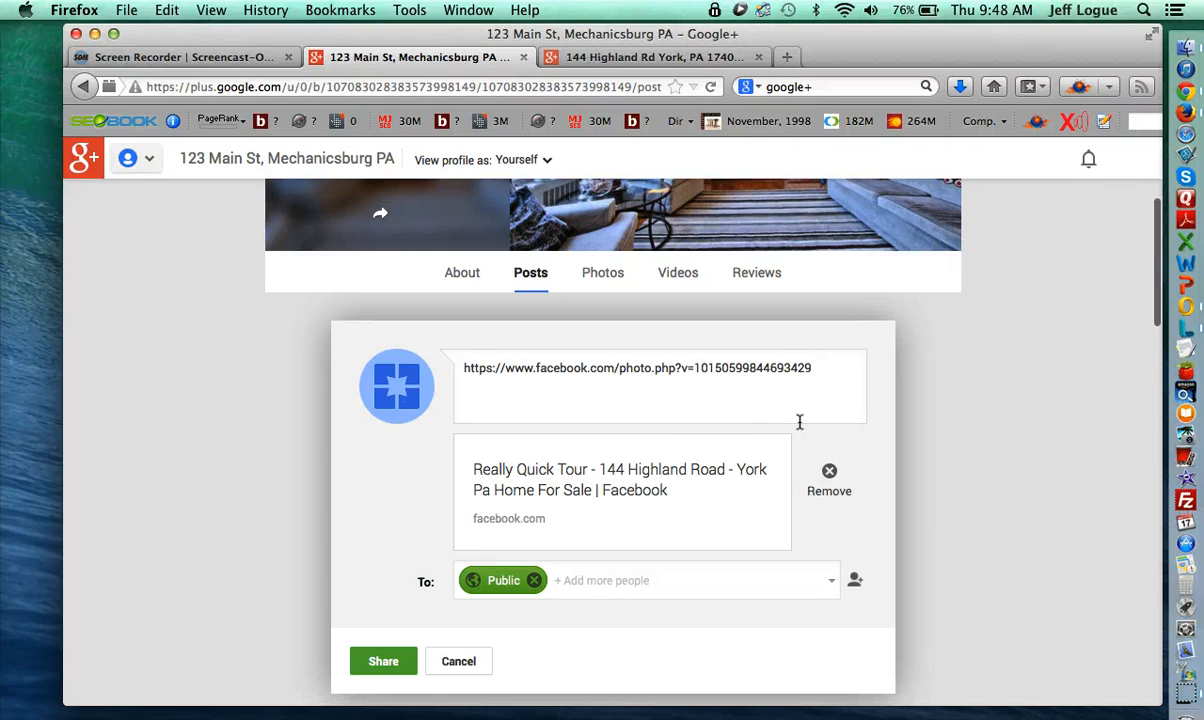
- Replace the link text with 'Right description here.' and share the post publicly
drag(830, 371, 567, 336)
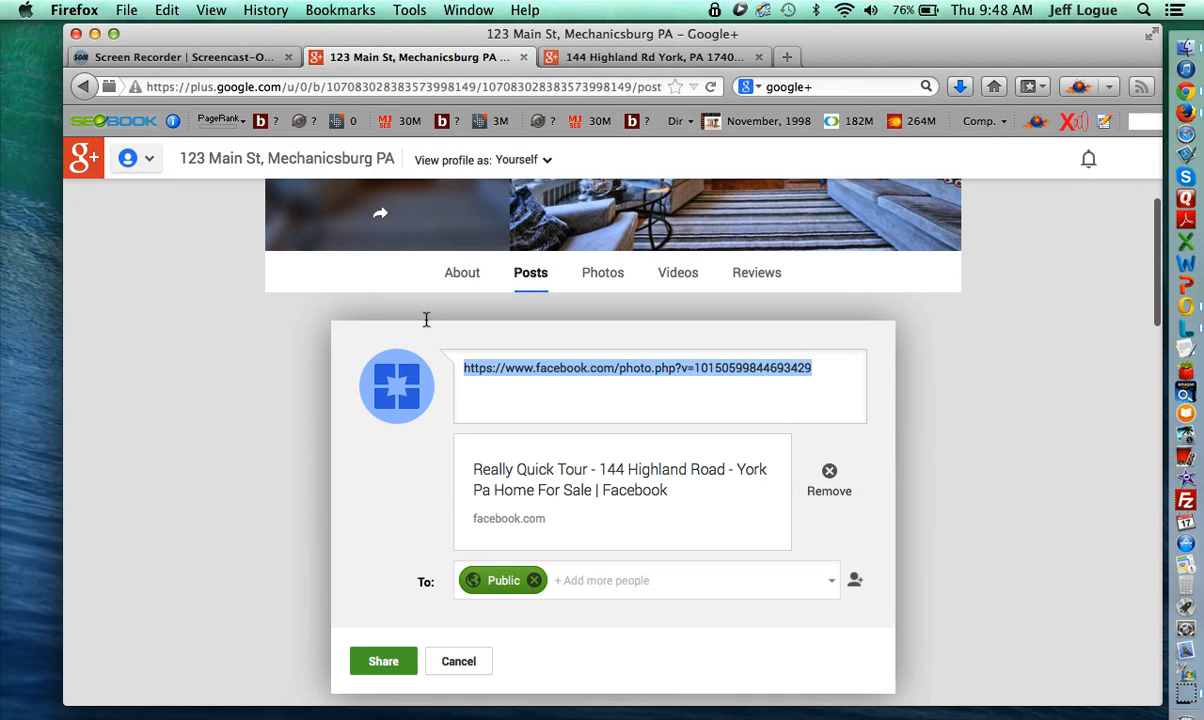
key(BackSpace)
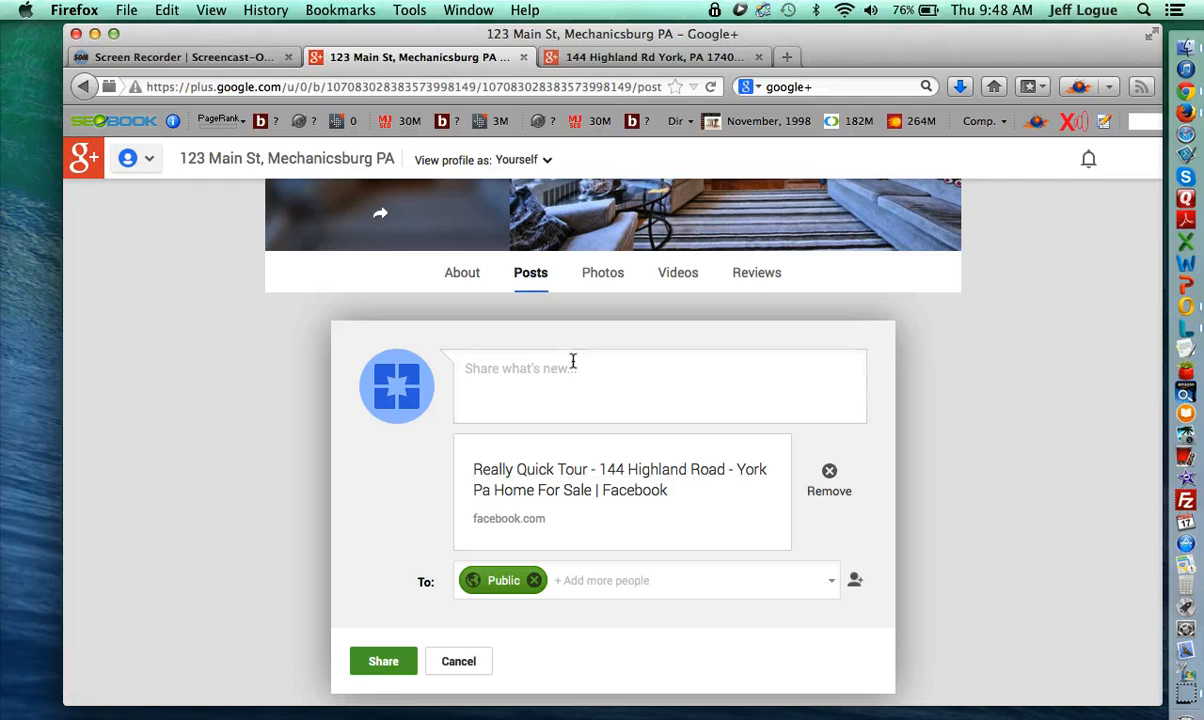
text(Right description here.)
scroll(440, 590, down, 2)
click(386, 598)
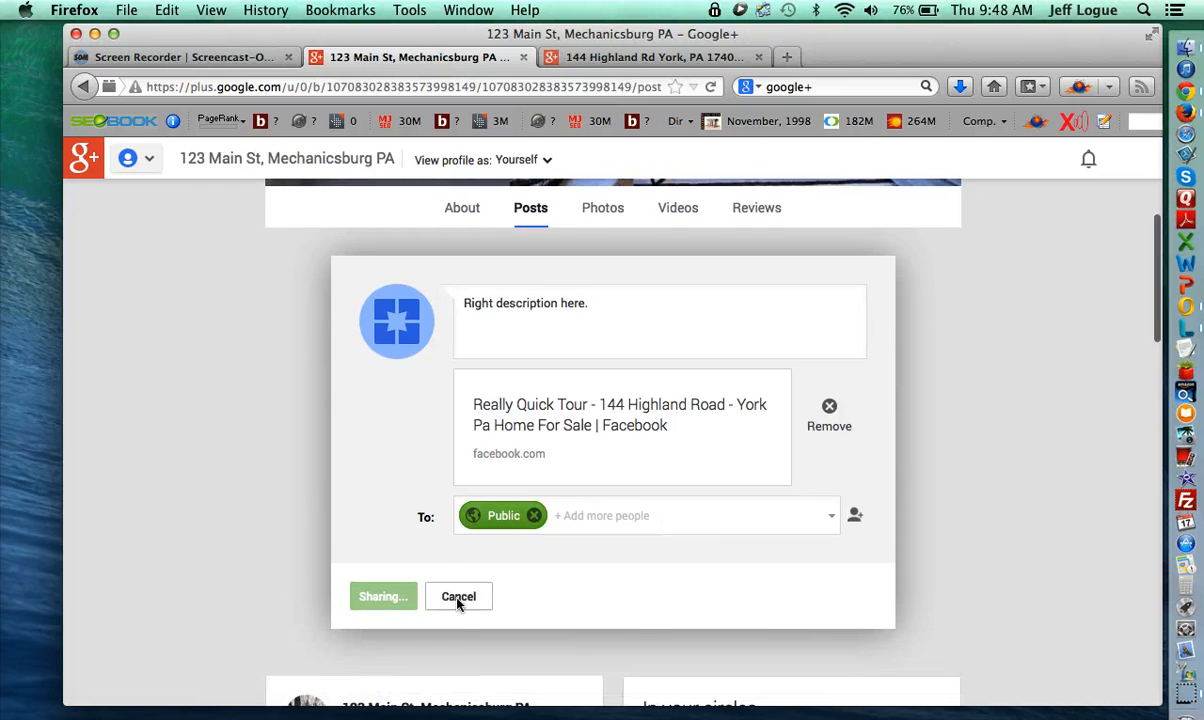
scroll(446, 526, down, 2)
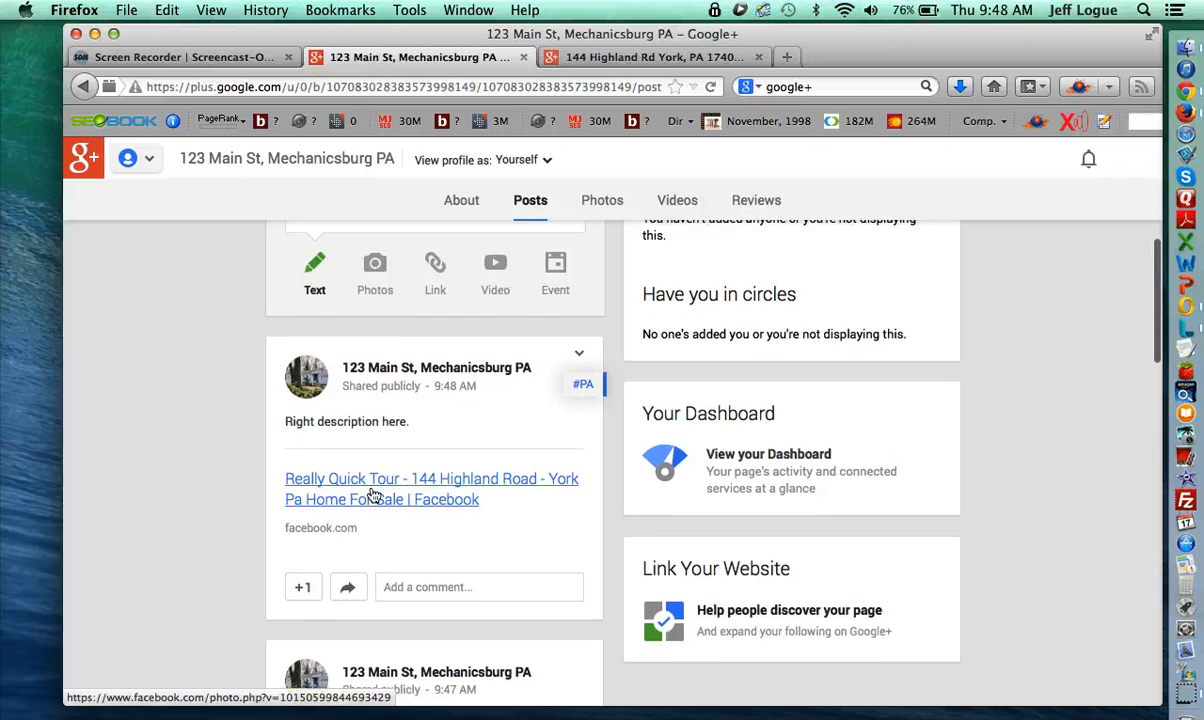
scroll(300, 420, down, 1)
scroll(392, 478, down, 4)
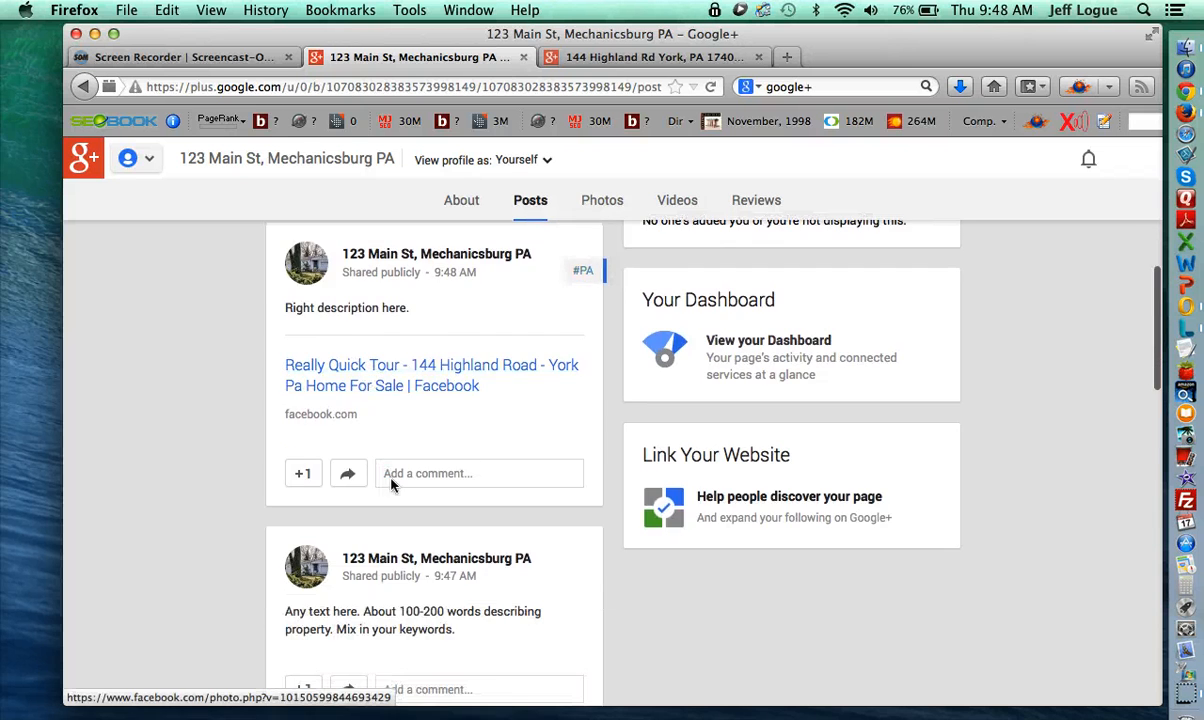
scroll(430, 517, up, 5)
scroll(445, 614, up, 6)
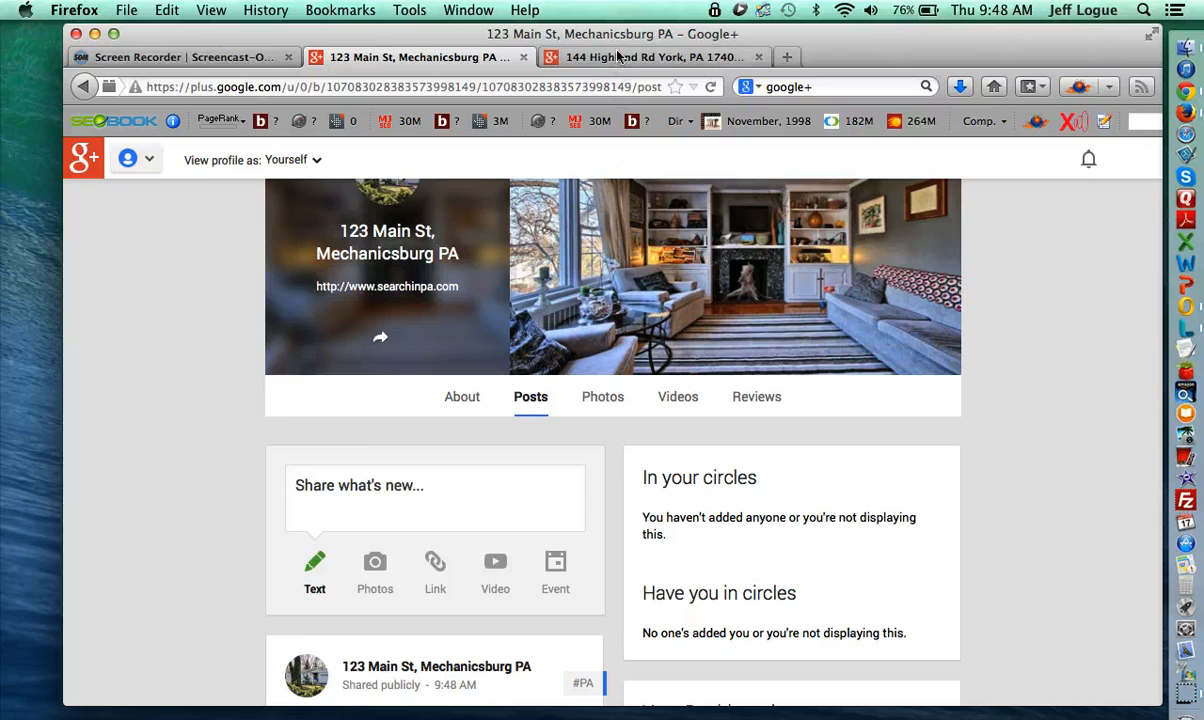
click(650, 57)
scroll(570, 497, up, 2)
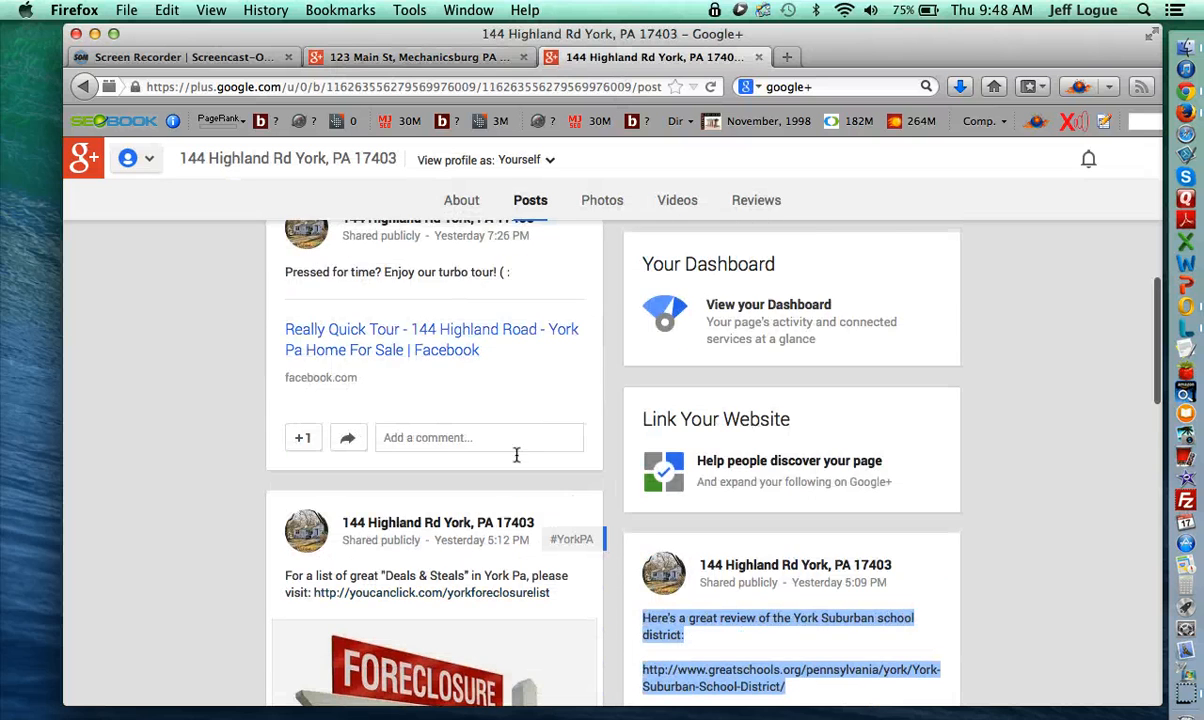
scroll(520, 465, down, 3)
scroll(558, 452, up, 6)
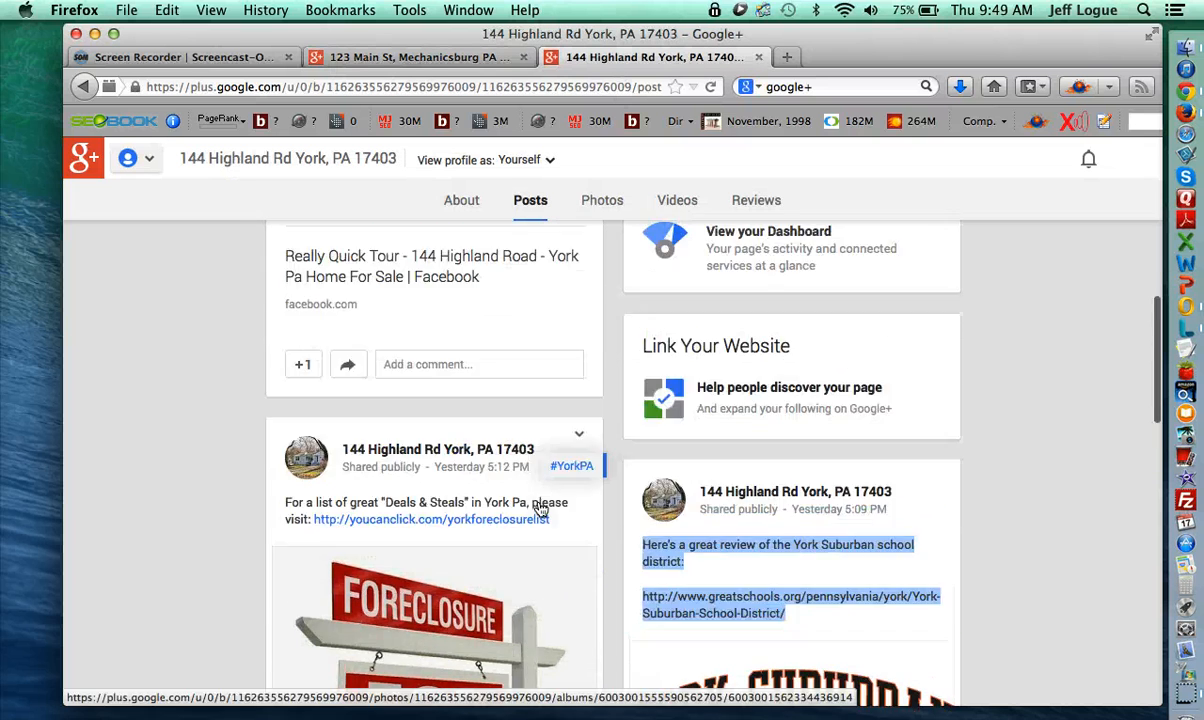
scroll(548, 433, down, 6)
scroll(561, 455, down, 2)
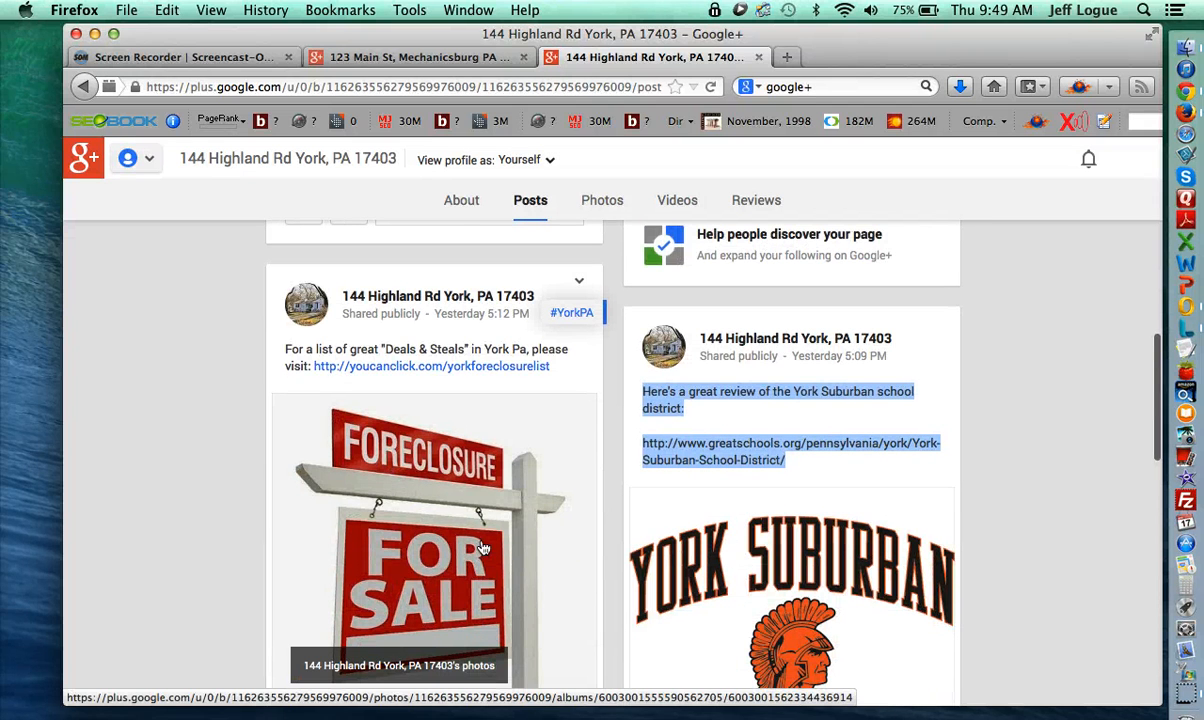
scroll(481, 533, up, 2)
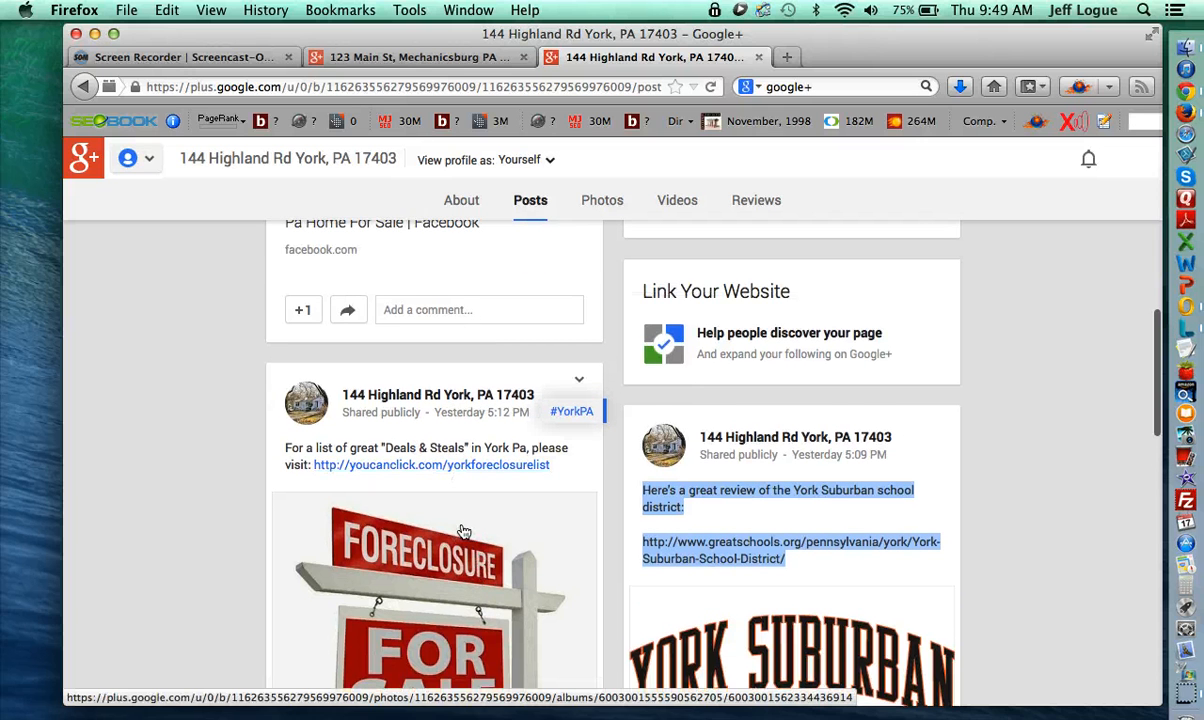
scroll(465, 530, down, 3)
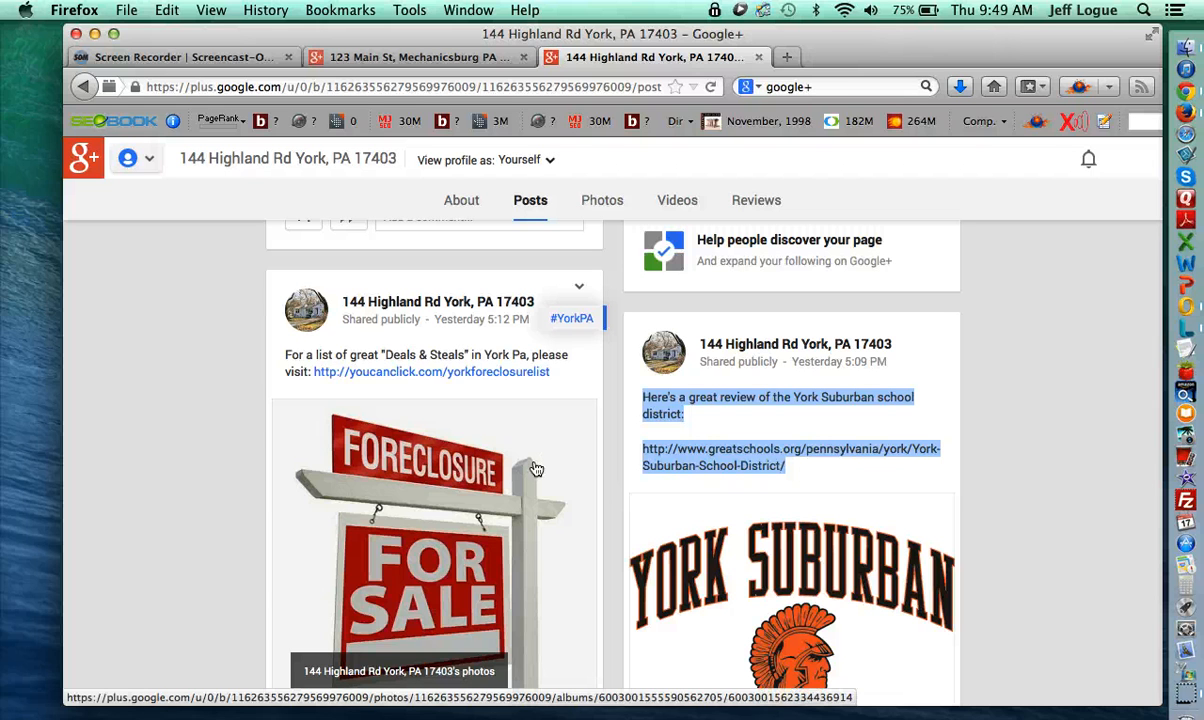
scroll(535, 469, down, 2)
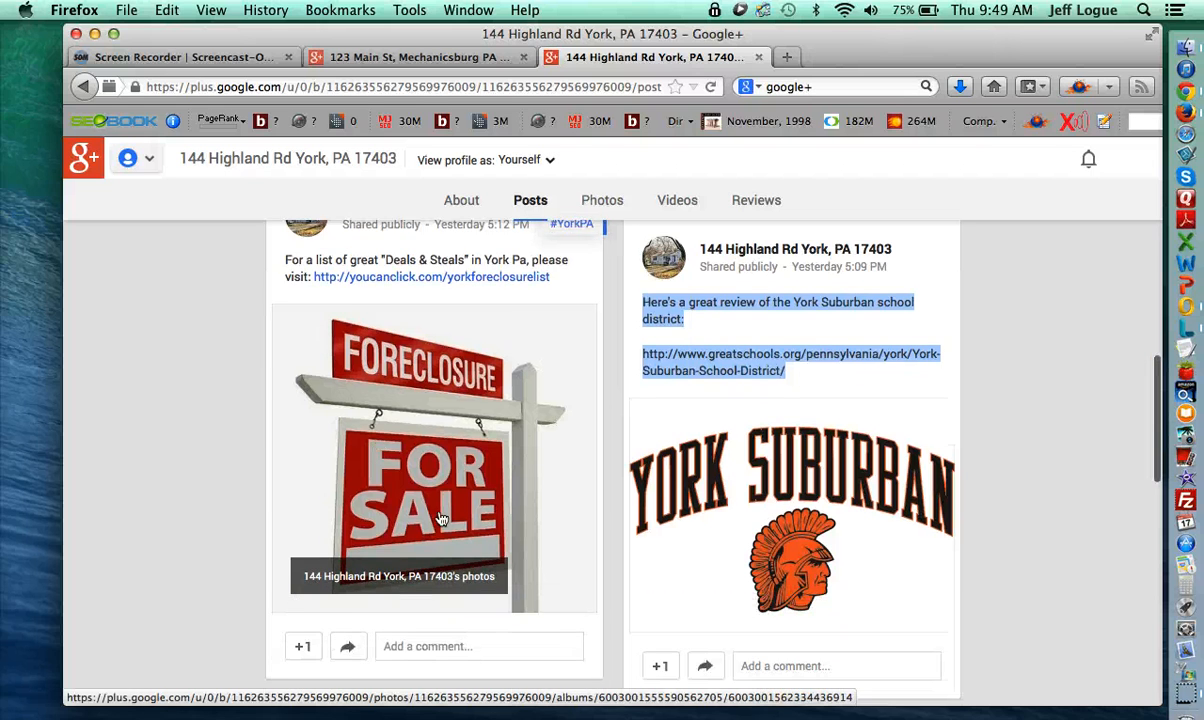
scroll(525, 530, up, 2)
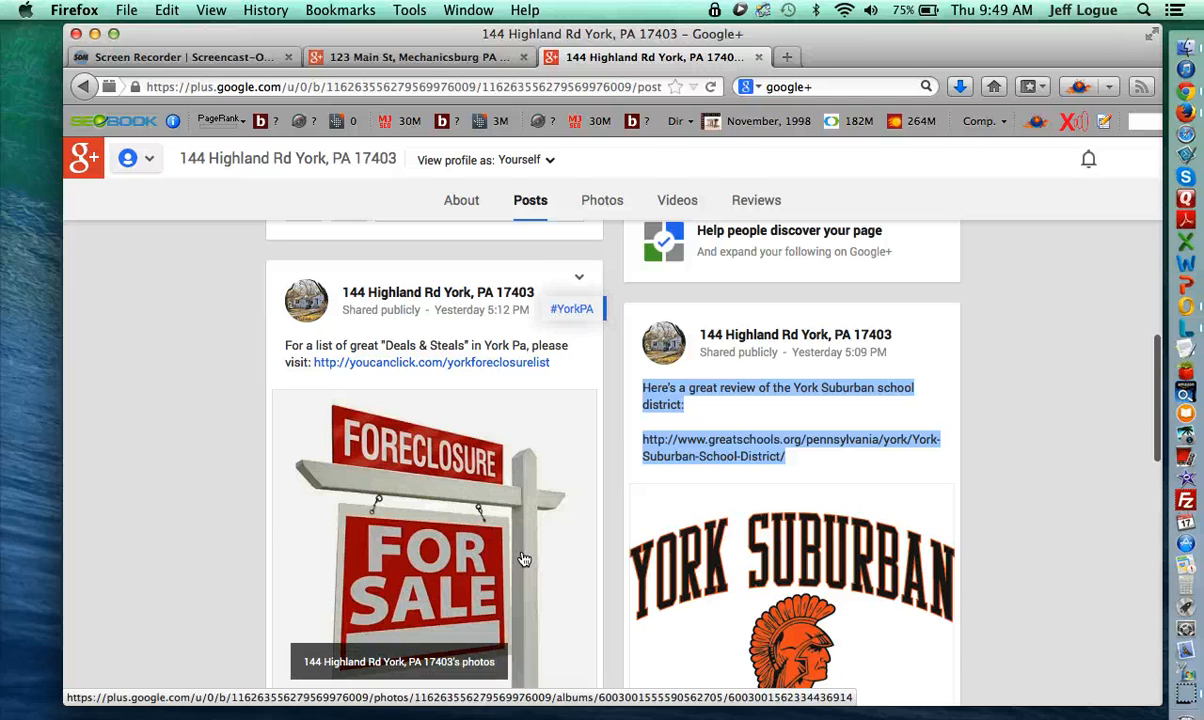
scroll(537, 575, up, 3)
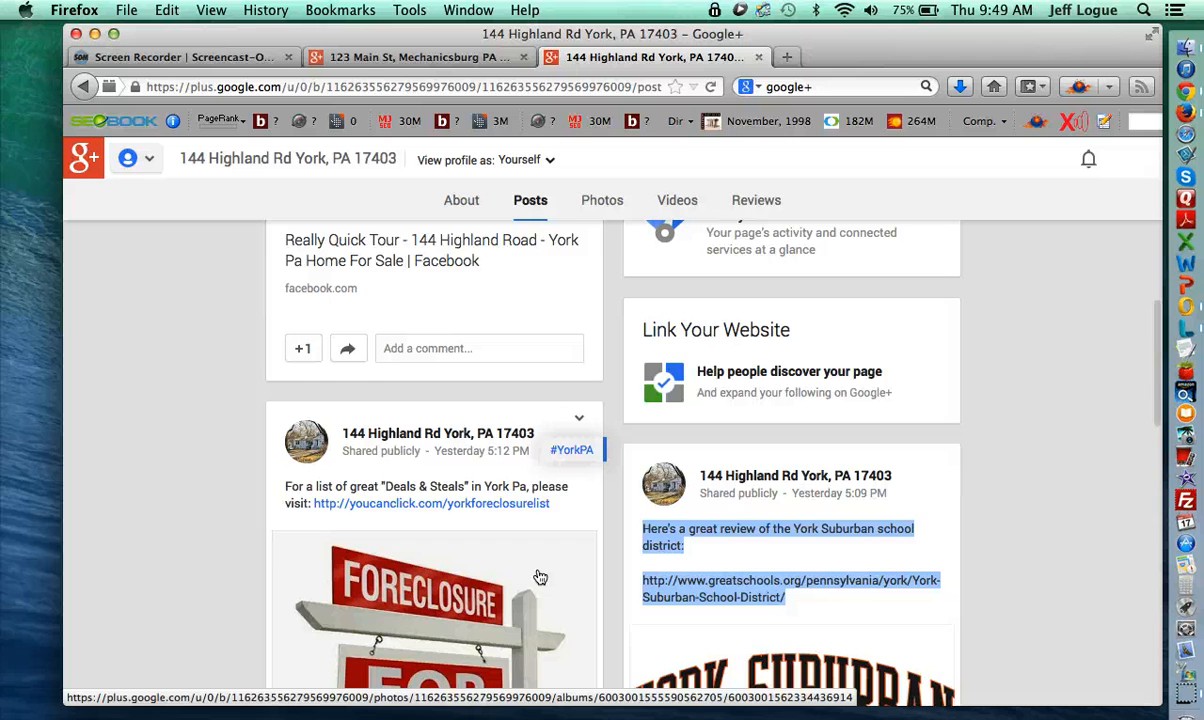
scroll(540, 577, up, 10)
scroll(608, 528, up, 3)
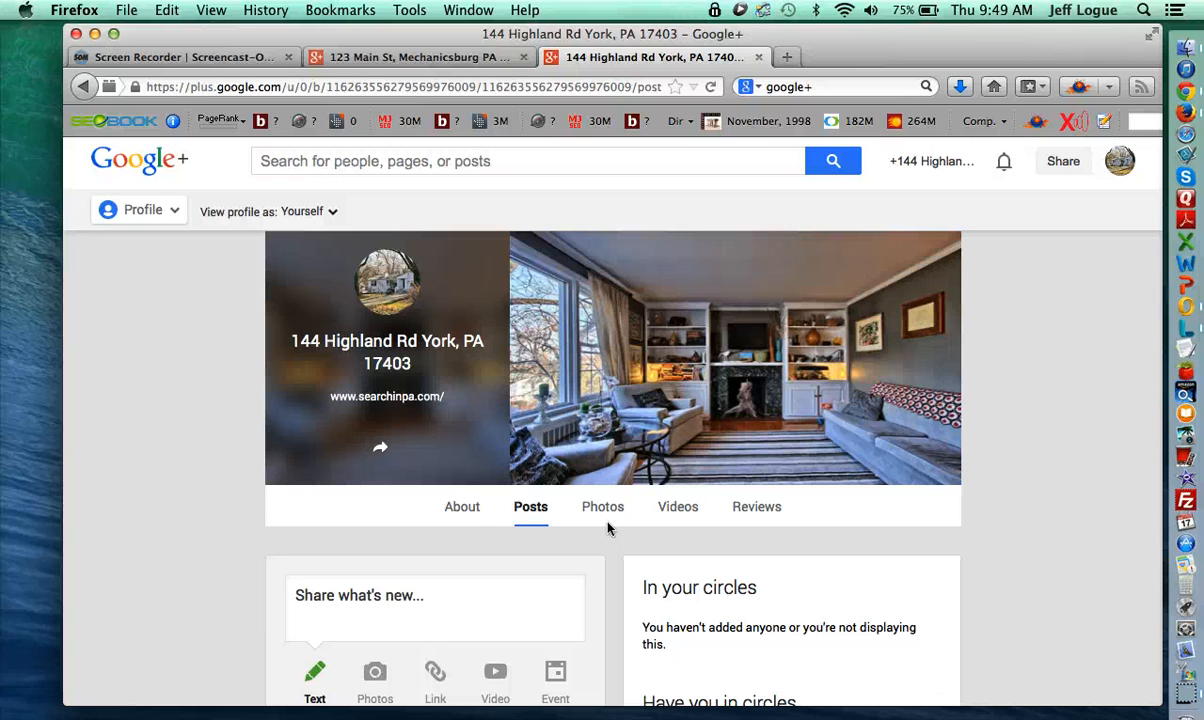
- Return to the 123 Main St, Mechanicsburg PA page and copy its web address
click(428, 60)
scroll(529, 357, down, 10)
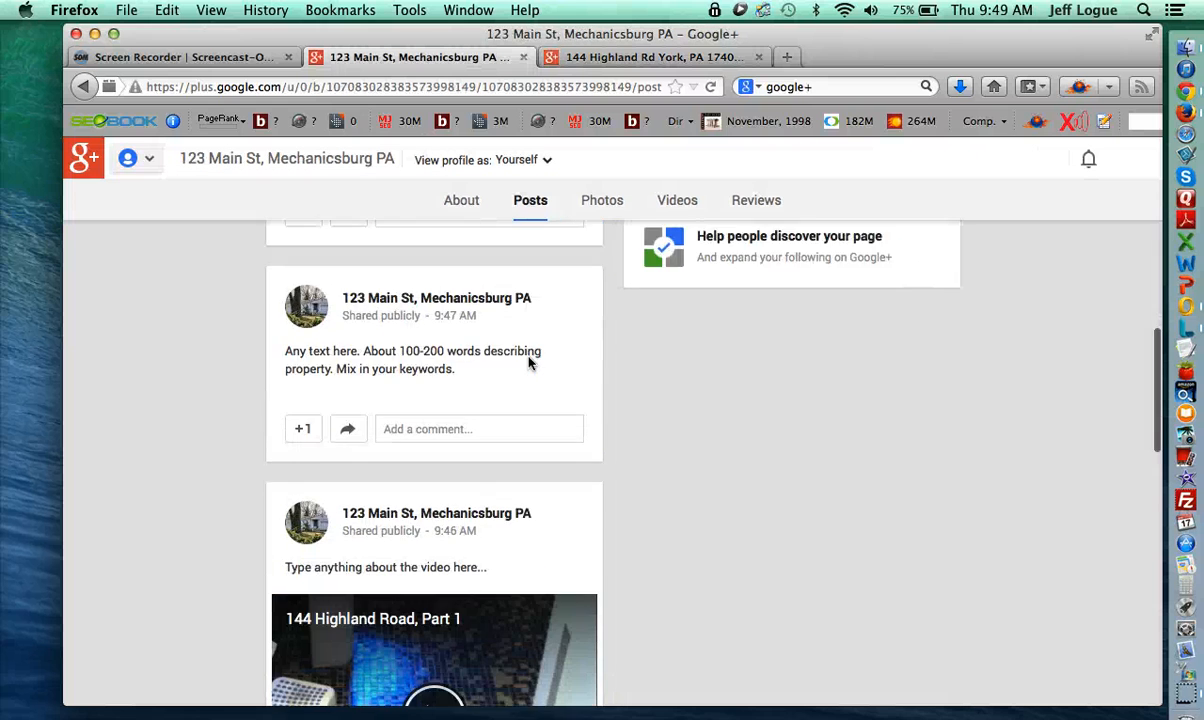
scroll(529, 362, down, 5)
scroll(701, 443, up, 15)
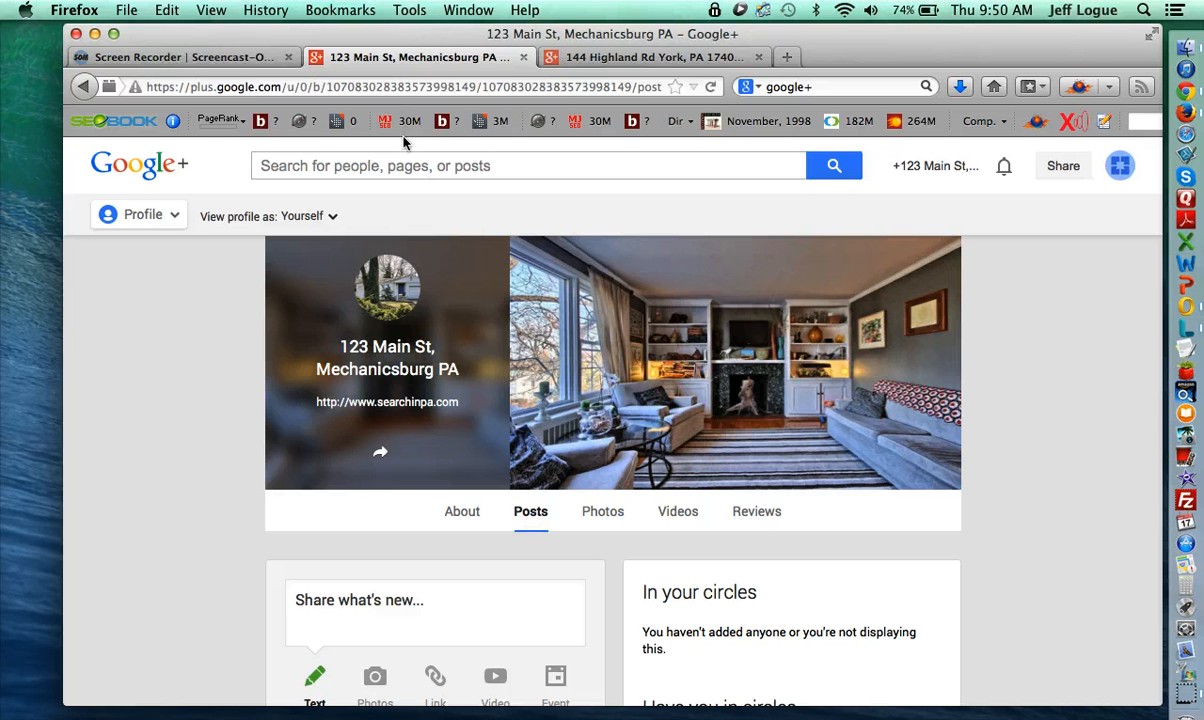
click(370, 87)
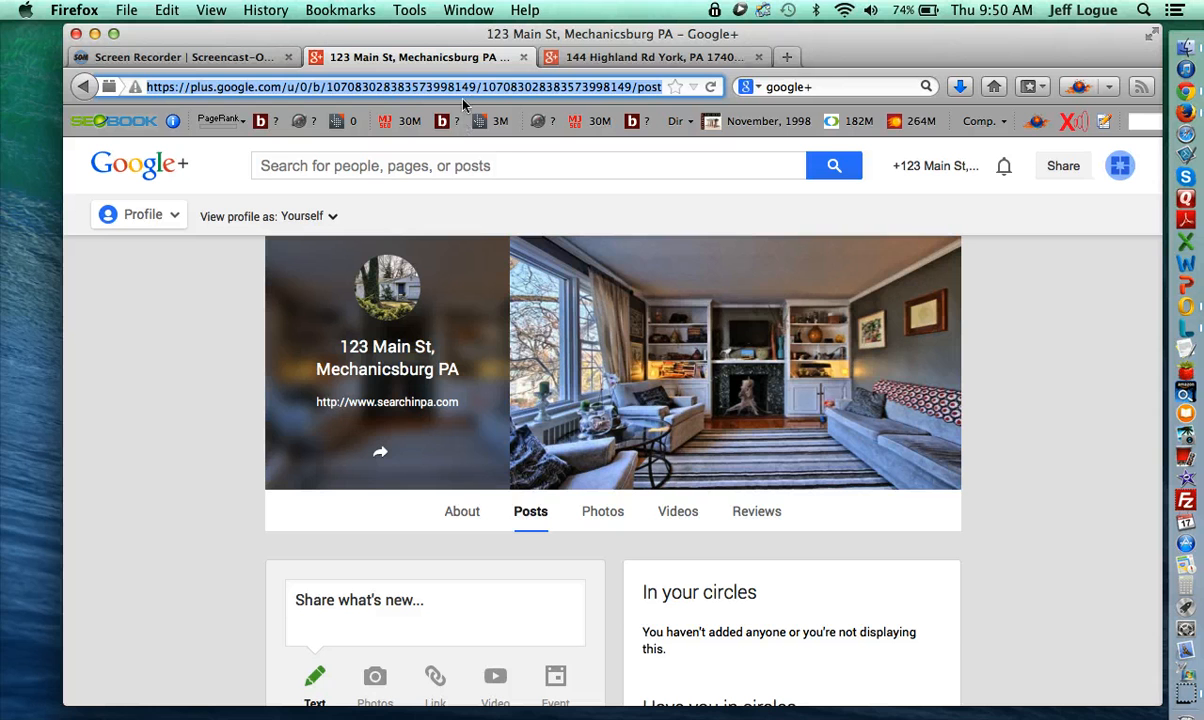
click(643, 91)
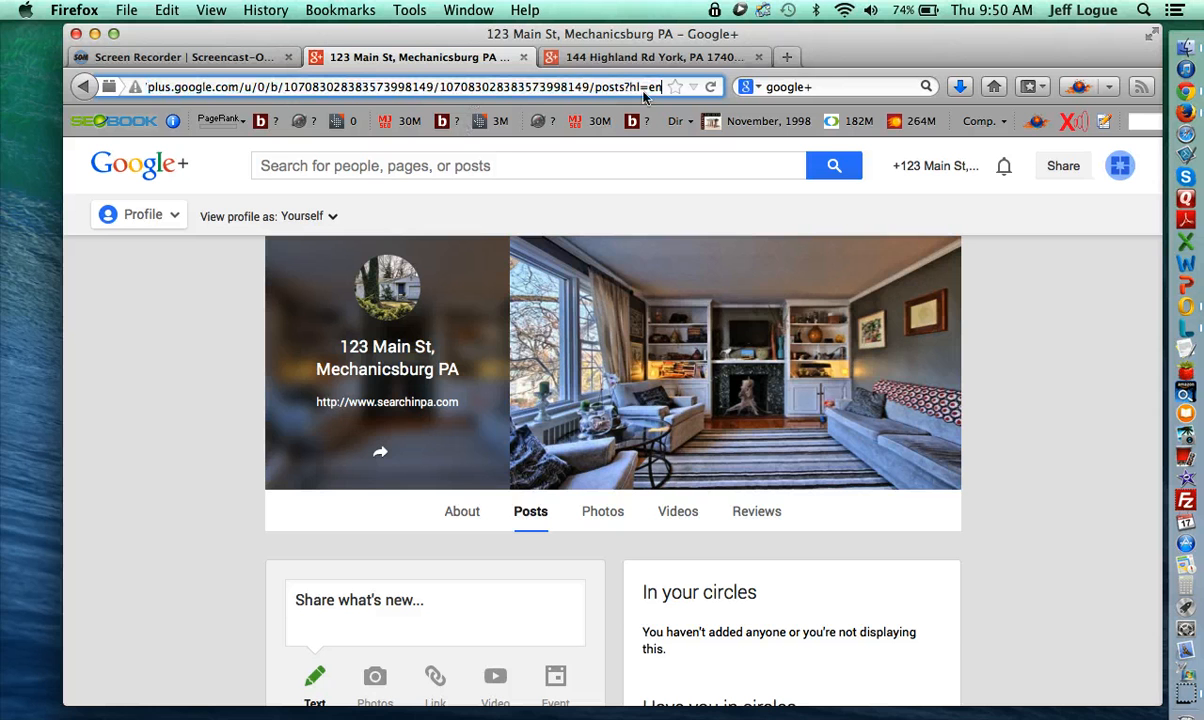
- Test the copied address by loading it in a new tab, then close that tab
click(787, 58)
key(super+v)
key(Return)
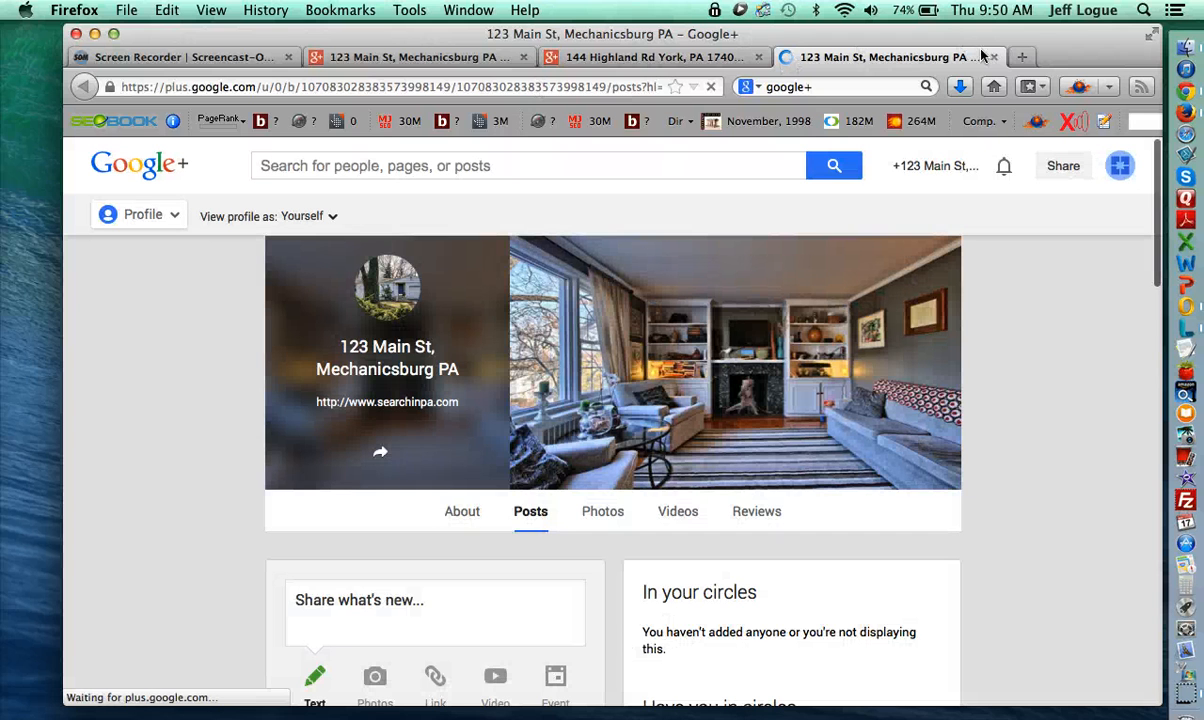
click(994, 58)
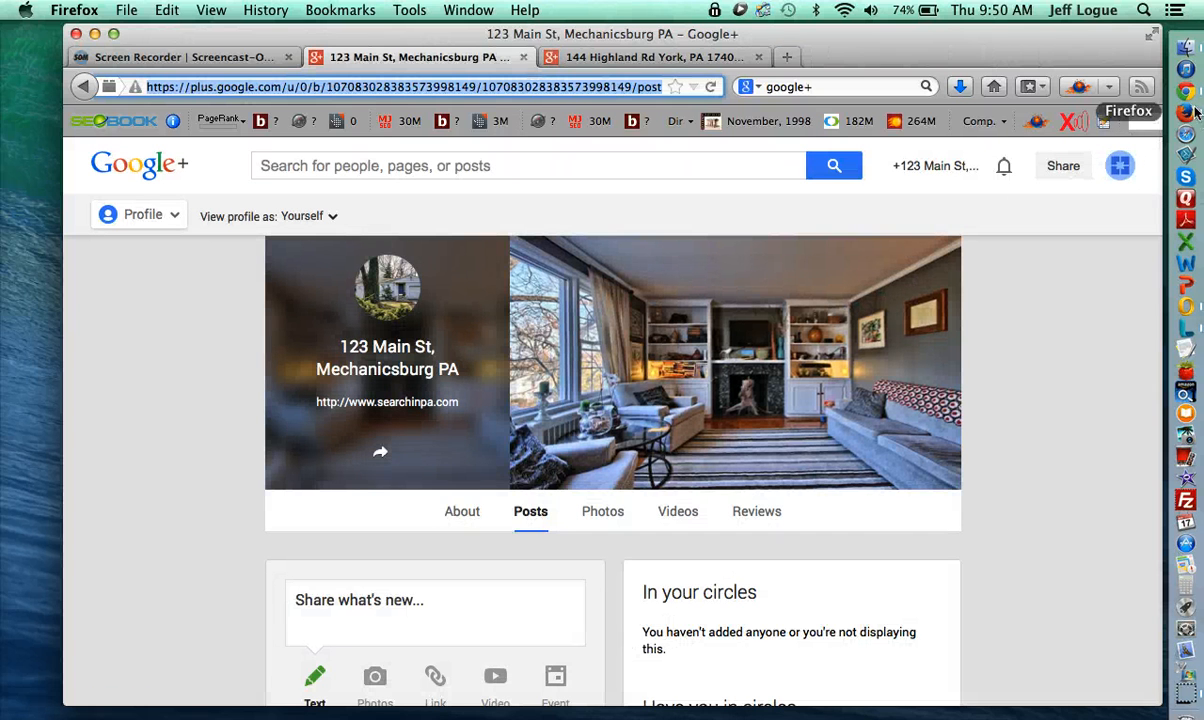
click(1187, 92)
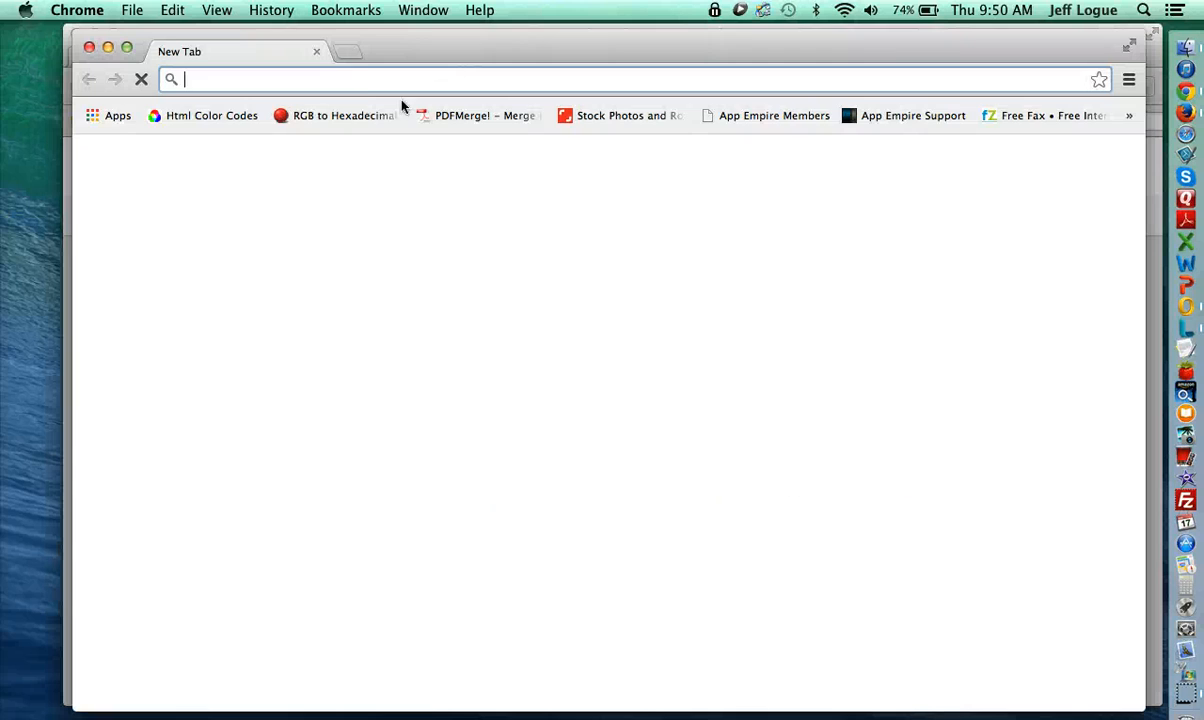
key(super+v)
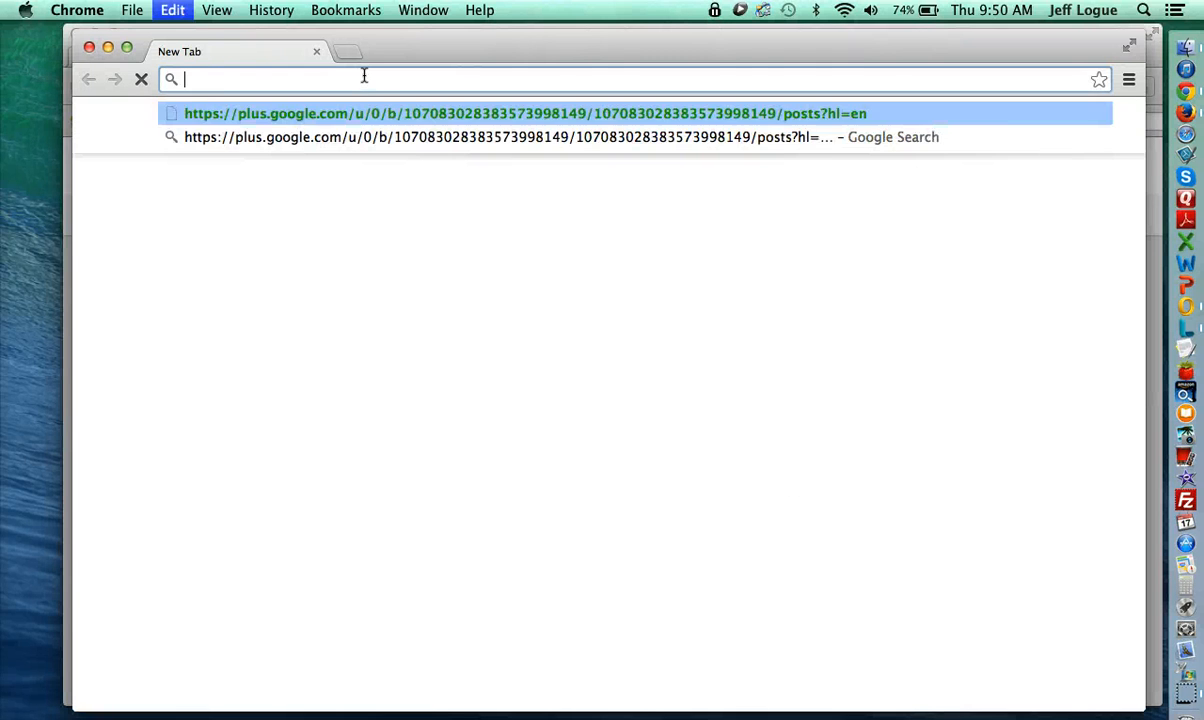
key(Return)
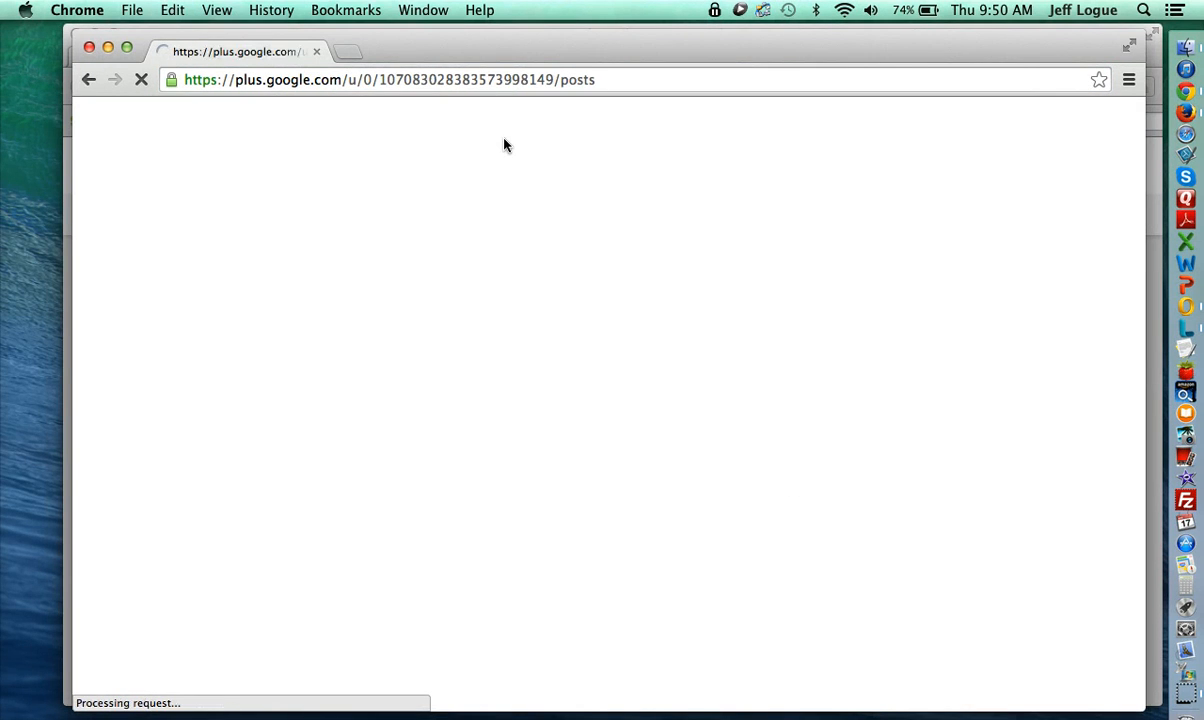
click(435, 79)
key(super+c)
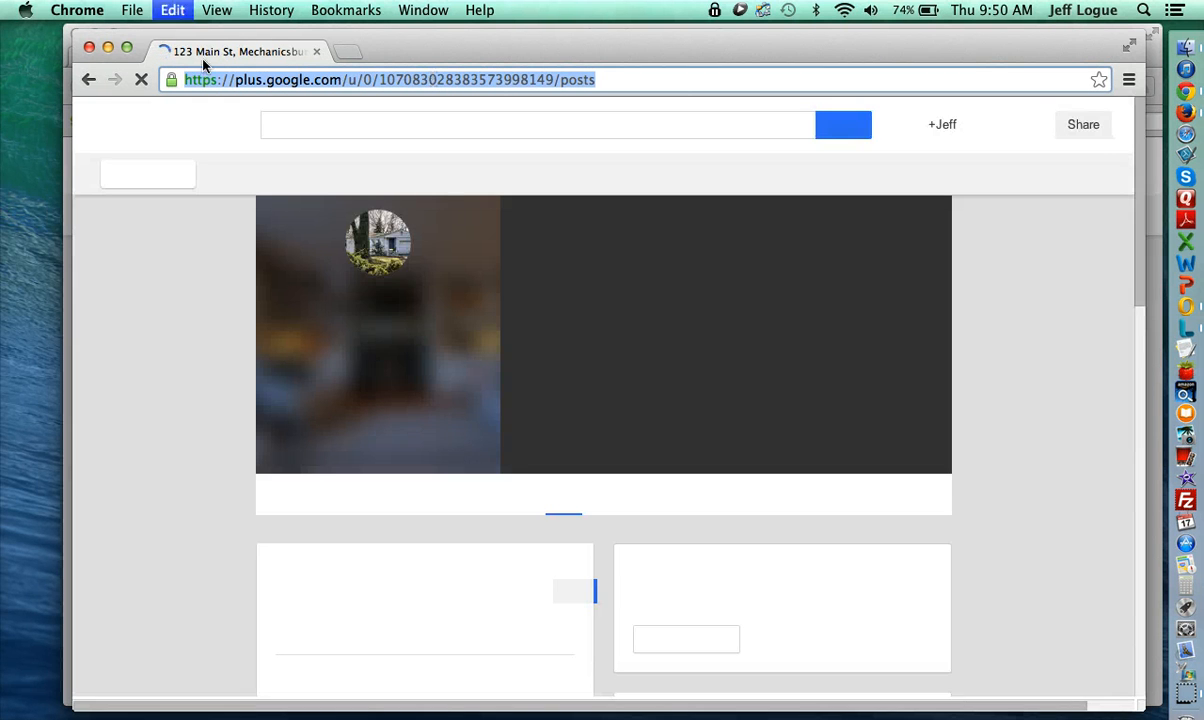
click(90, 47)
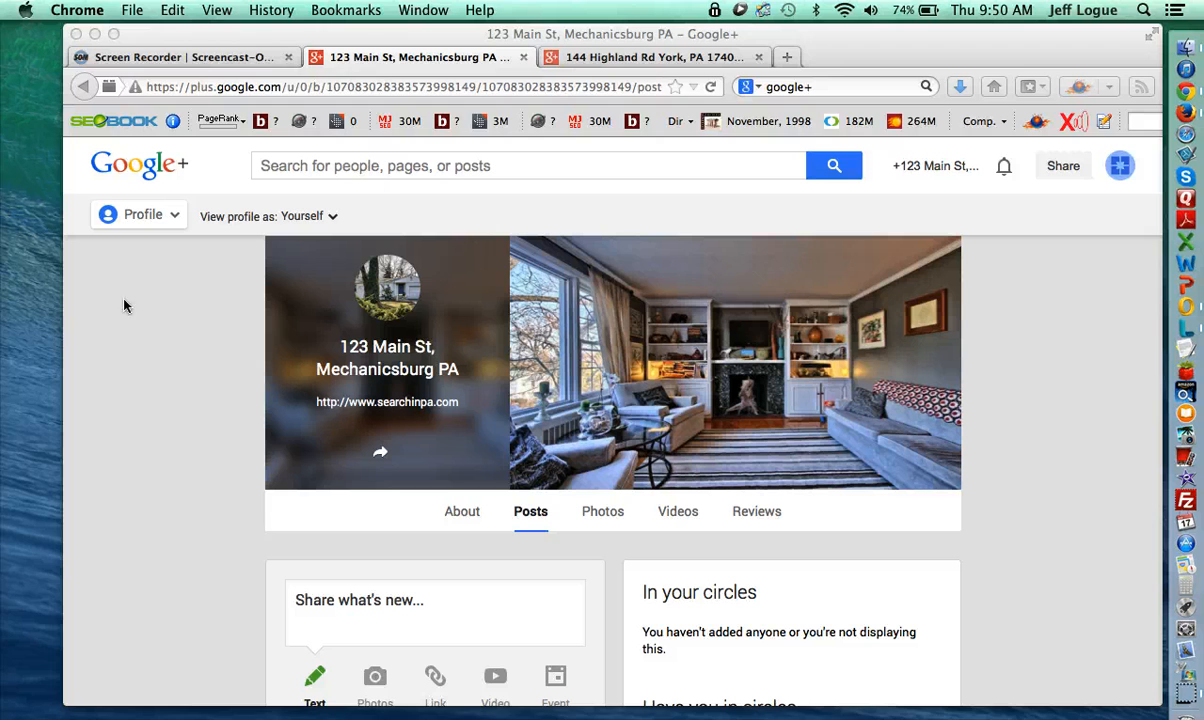
click(178, 349)
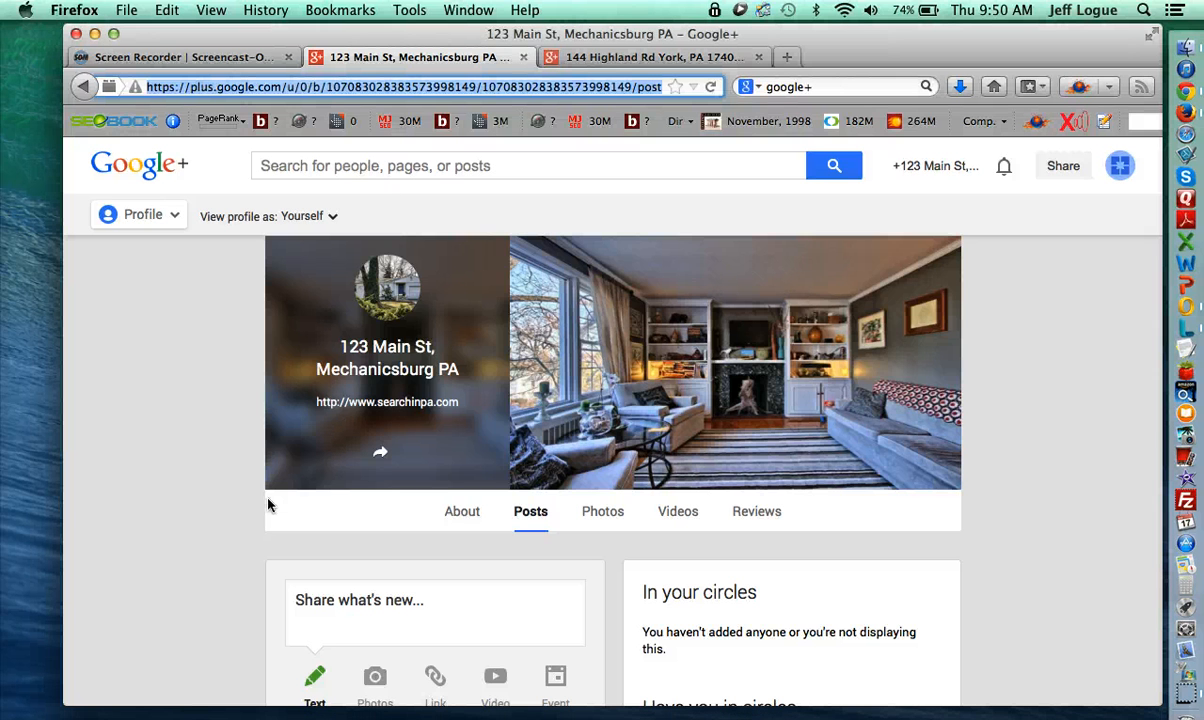